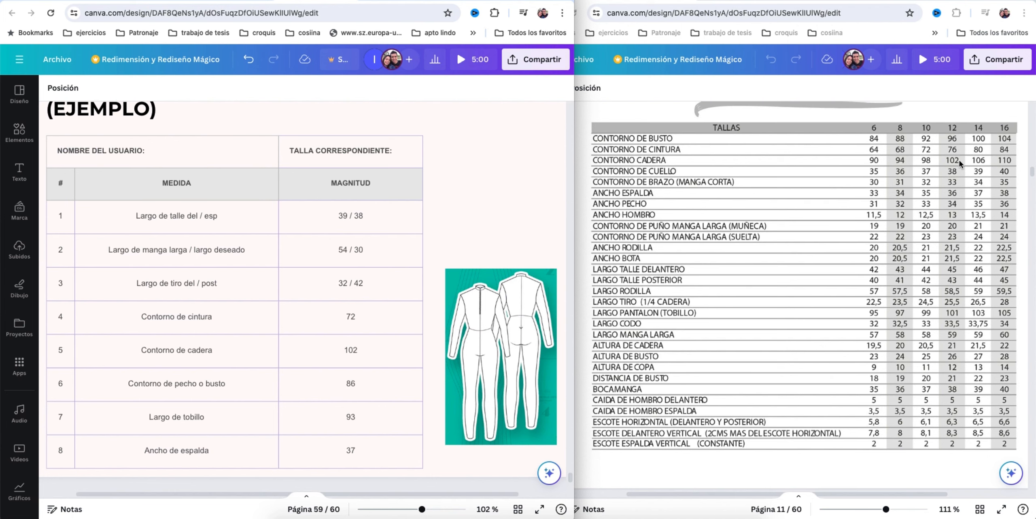
Switch to OptiTex PDS, compare the pattern pieces in the two open files, and select the front blouse piece
key(super+Tab)
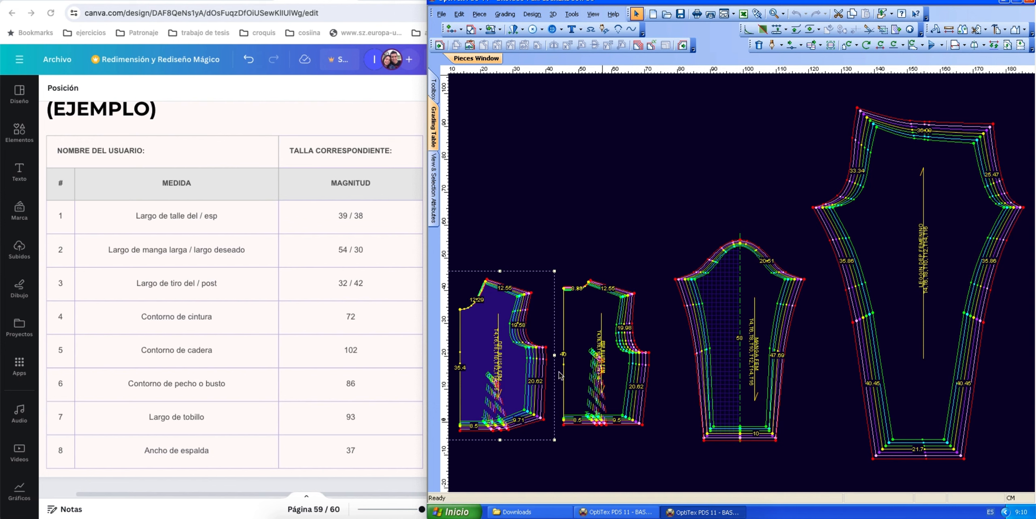
click(490, 208)
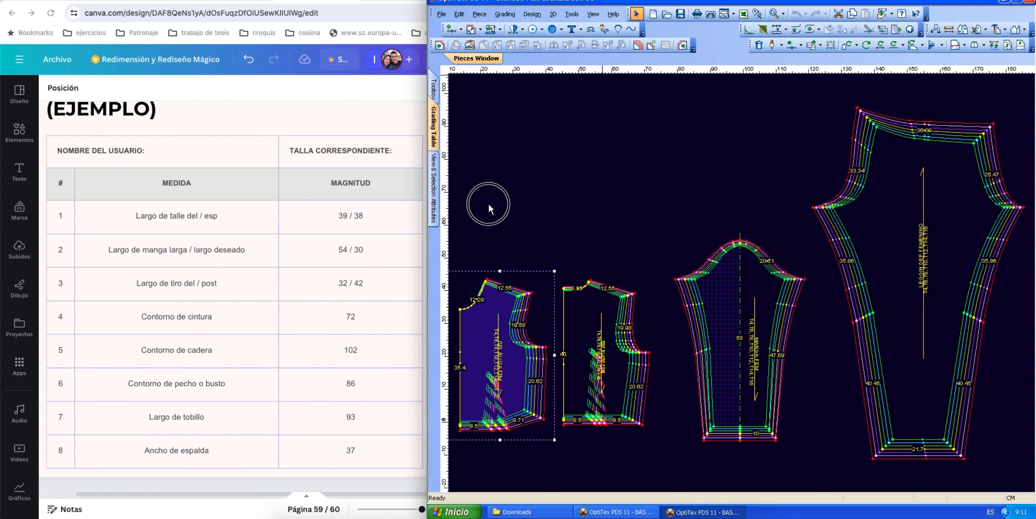
drag(617, 190, 958, 343)
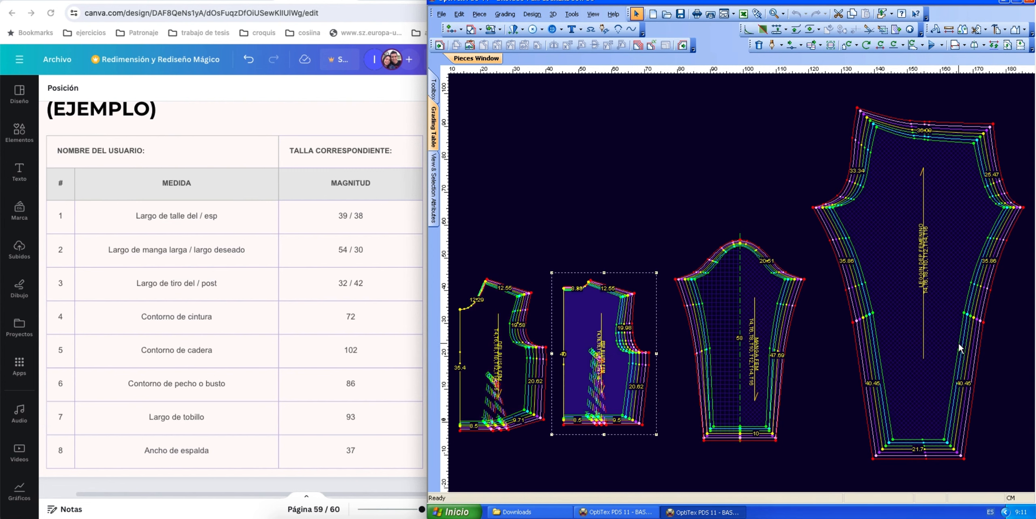
click(654, 197)
click(630, 515)
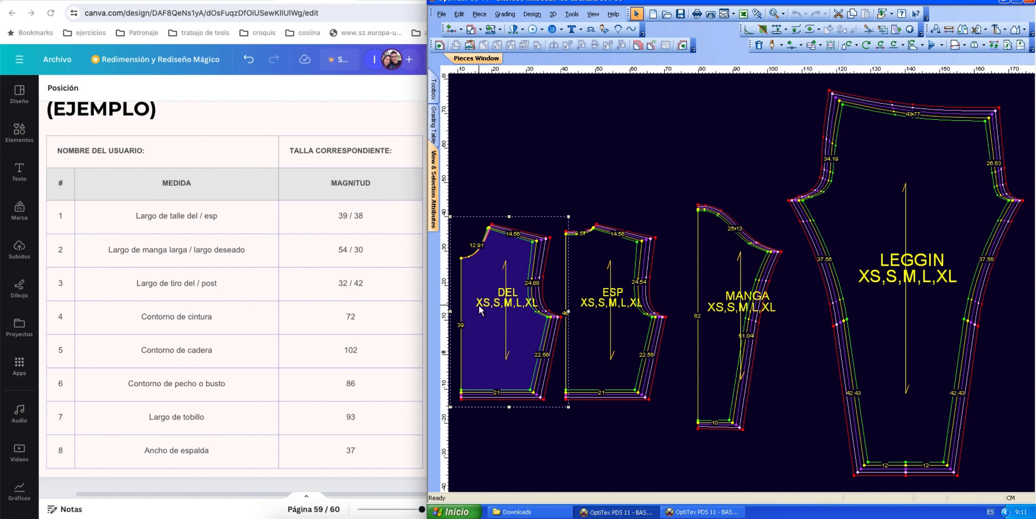
click(713, 513)
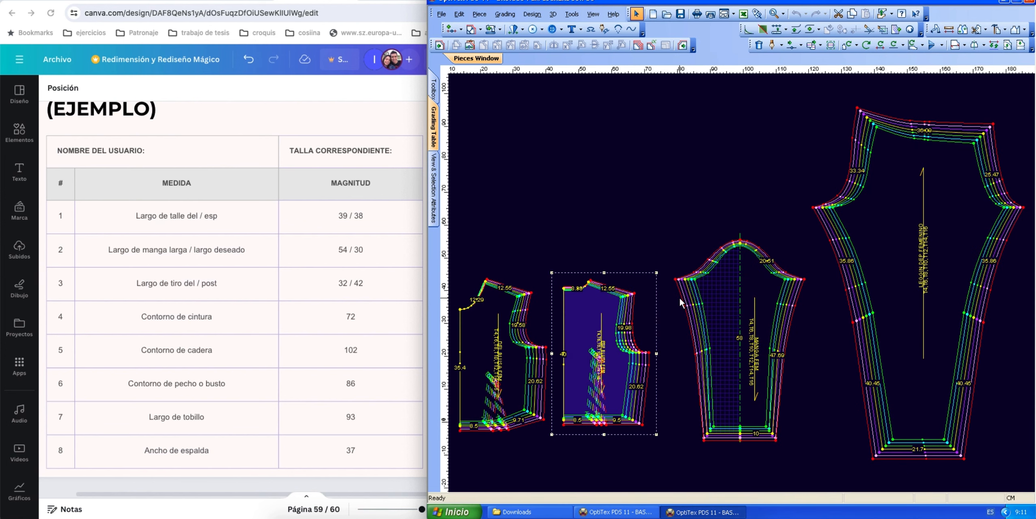
click(498, 302)
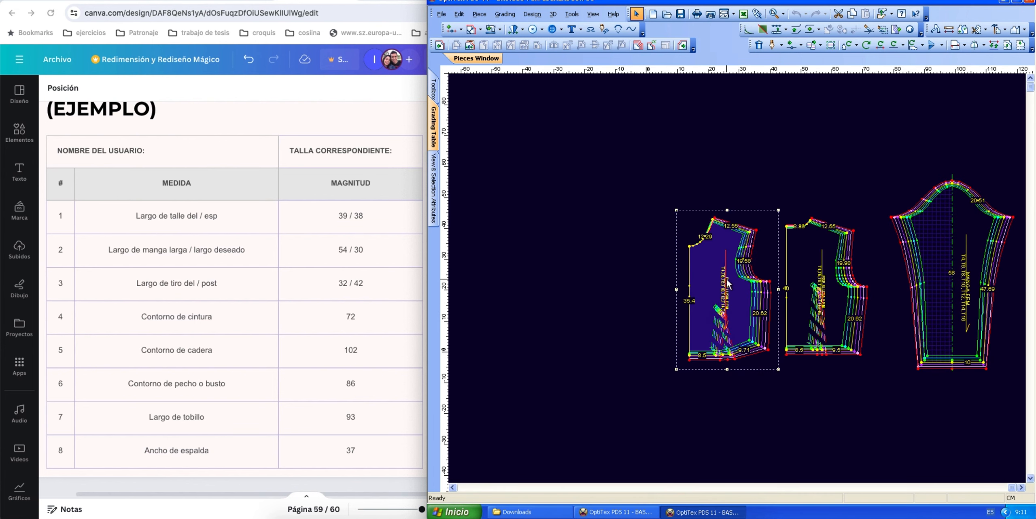
scroll(743, 278, up, 3)
scroll(749, 281, up, 1)
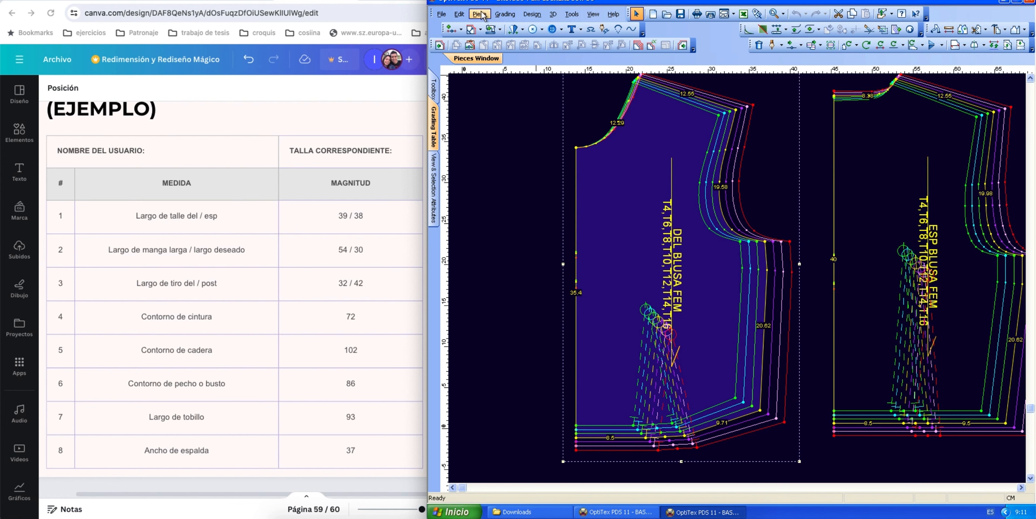
Set the Default Sizes Name Increment to 1 in the sizes system preferences and apply it
click(572, 15)
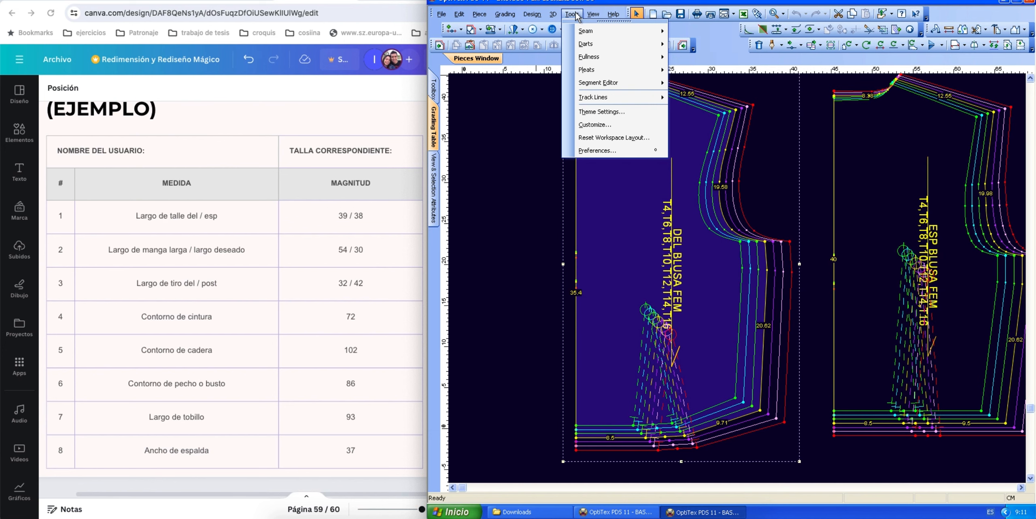
click(605, 150)
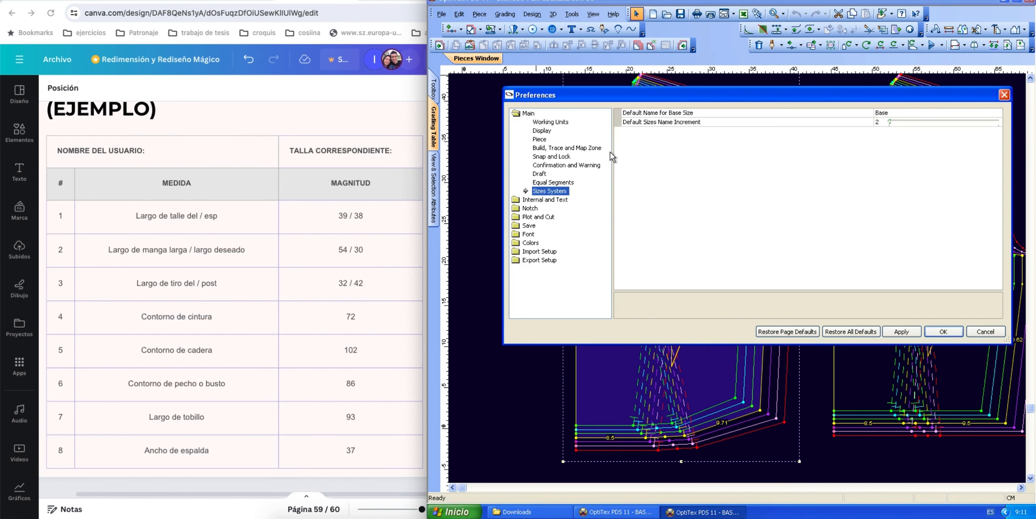
drag(655, 95, 631, 82)
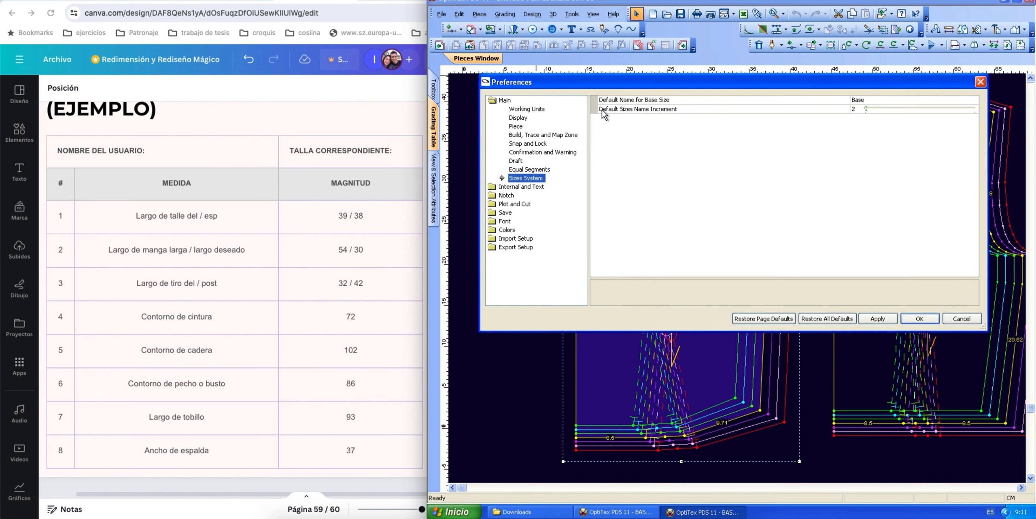
click(854, 109)
click(854, 109)
text(1)
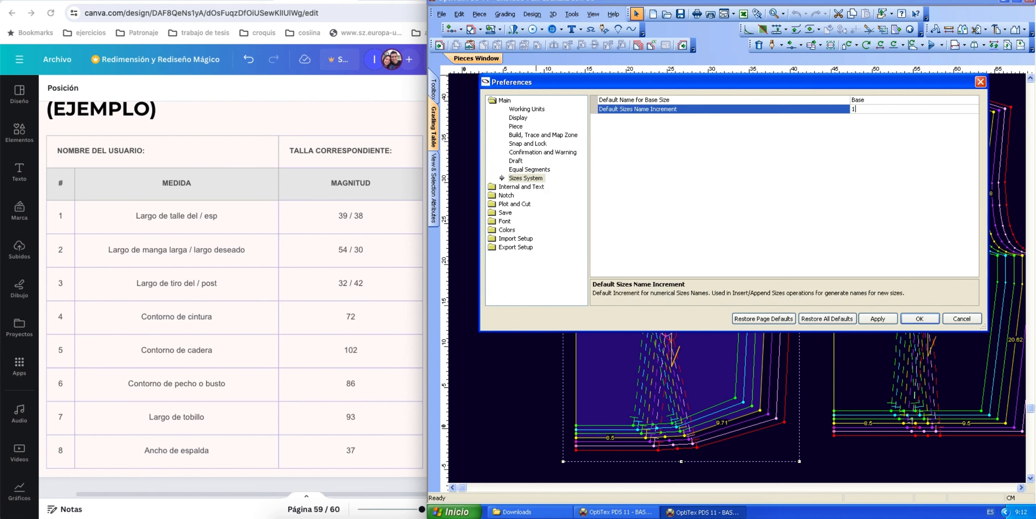
click(920, 319)
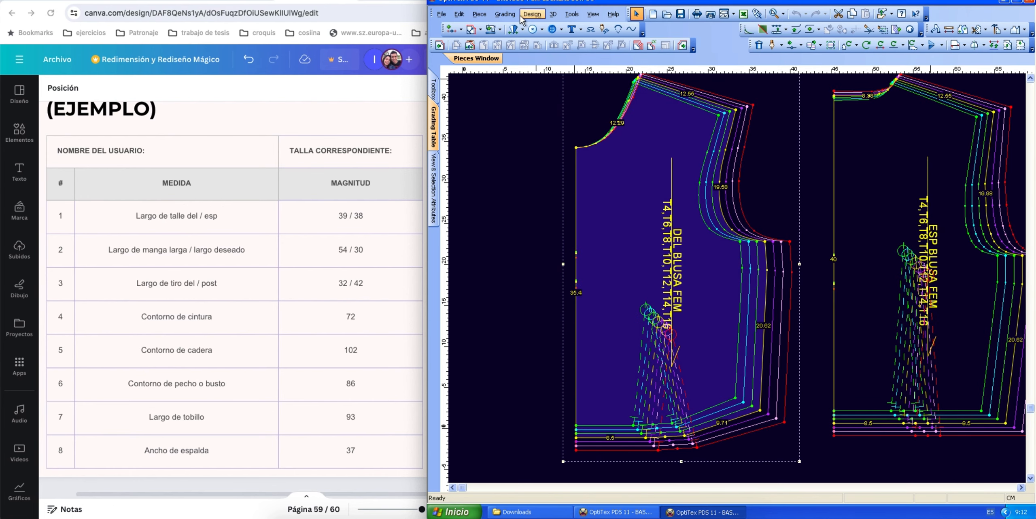
Open the Sizes Table for the blouse pattern file
click(504, 15)
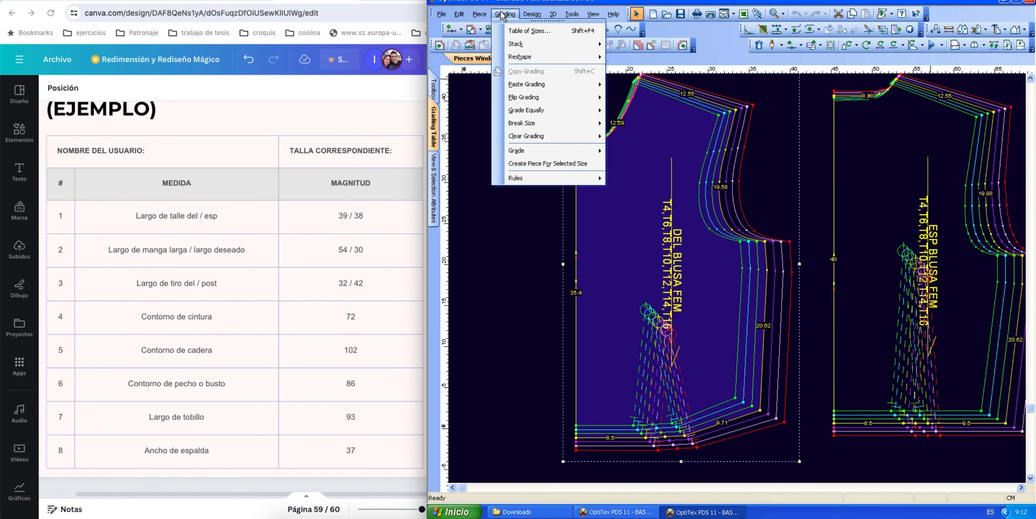
click(513, 32)
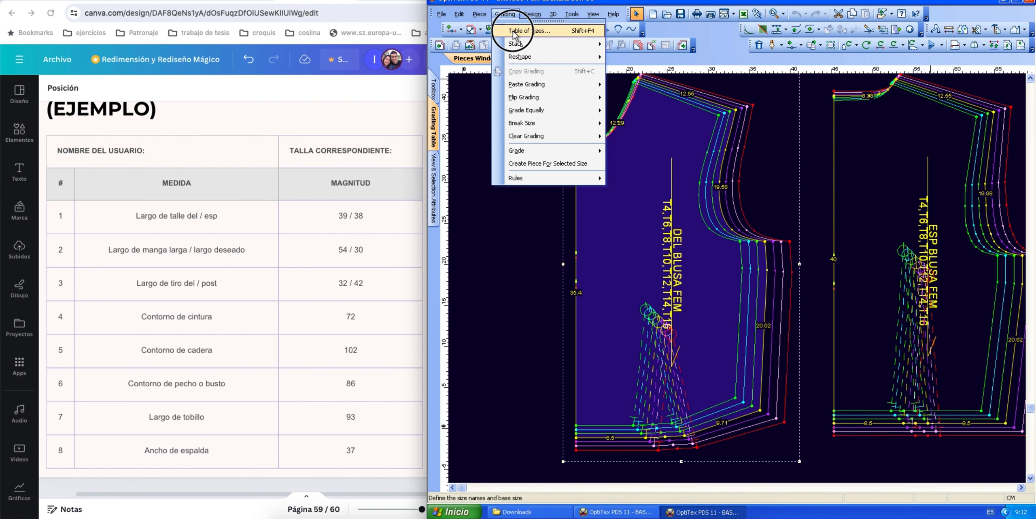
drag(555, 52, 581, 154)
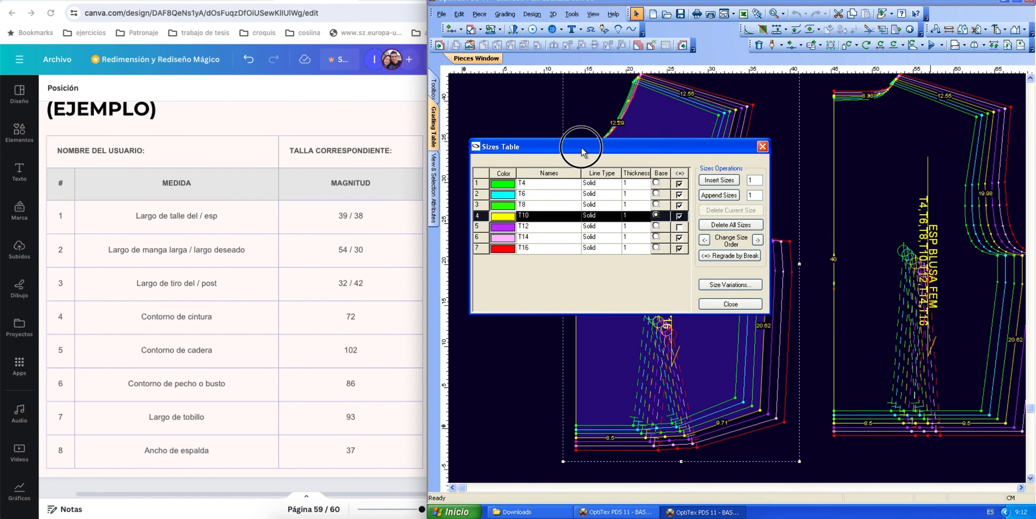
Try T8 as the base size, and return the base to T10
click(544, 198)
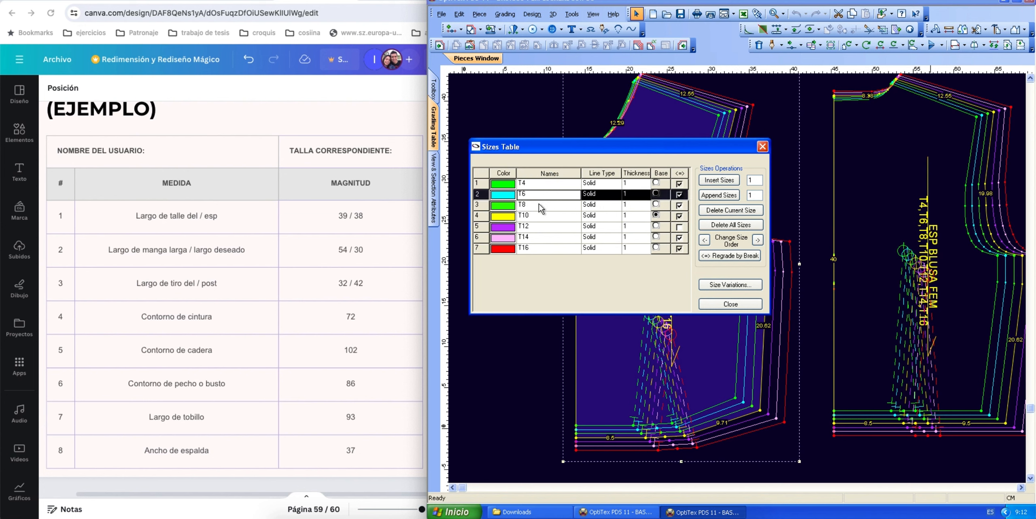
click(479, 205)
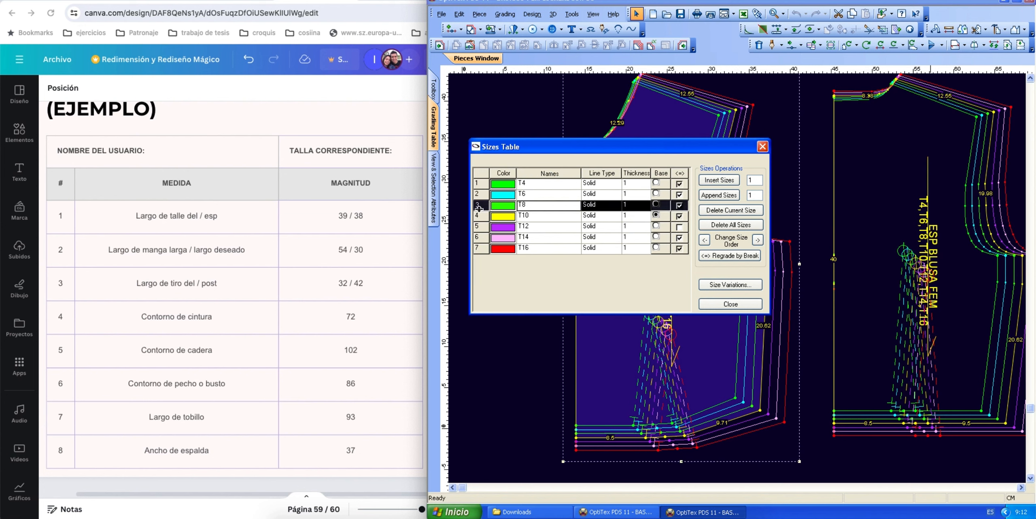
click(656, 204)
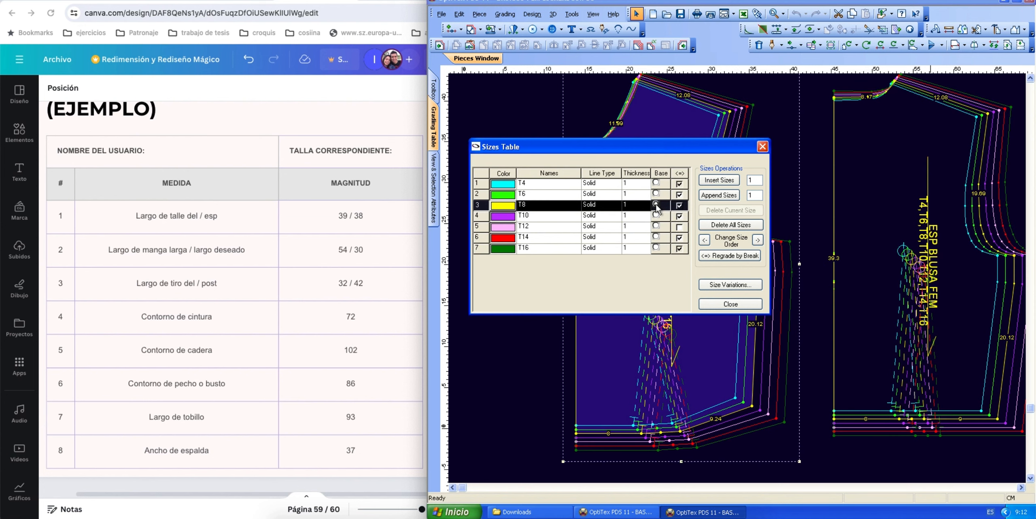
click(656, 215)
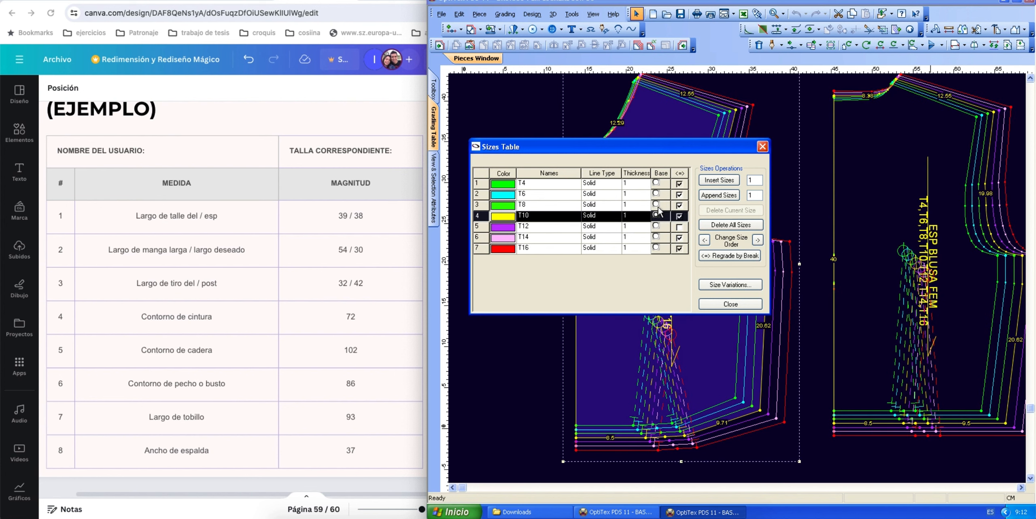
Insert one size, T7, before T8 in the Sizes Table and close the table
click(636, 204)
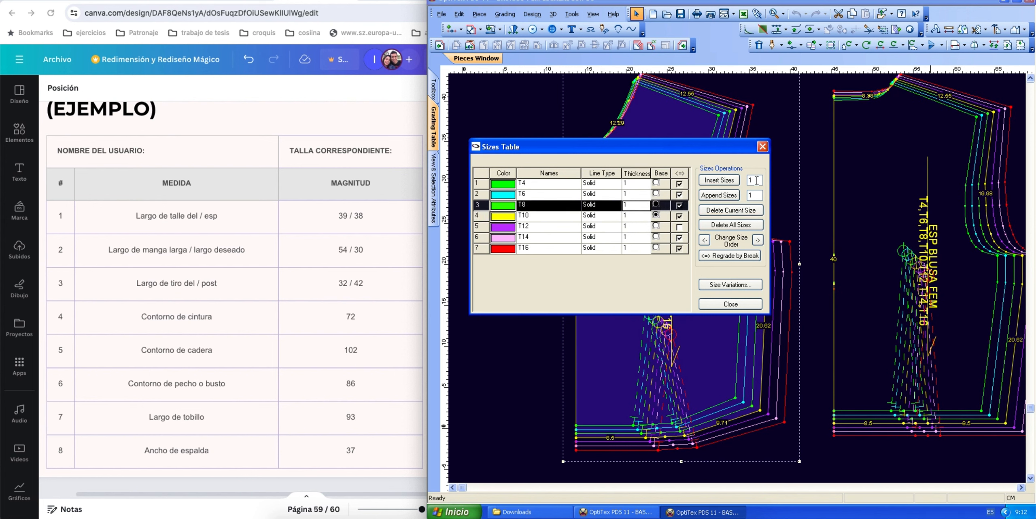
click(755, 180)
click(714, 182)
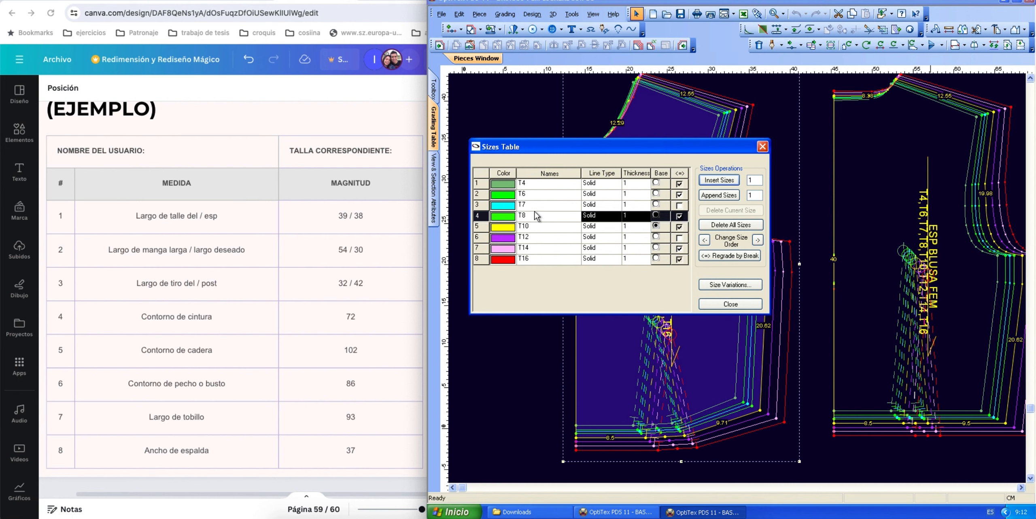
click(637, 216)
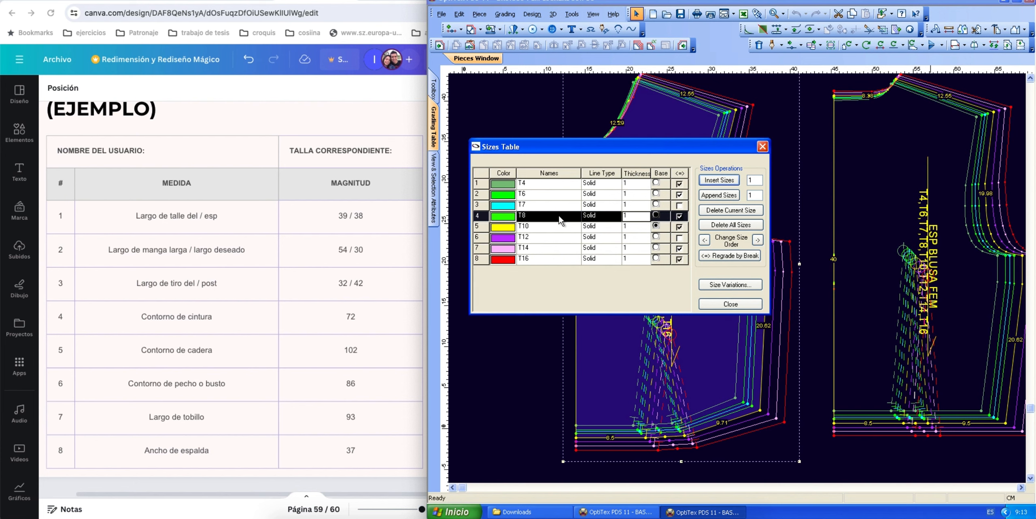
click(753, 306)
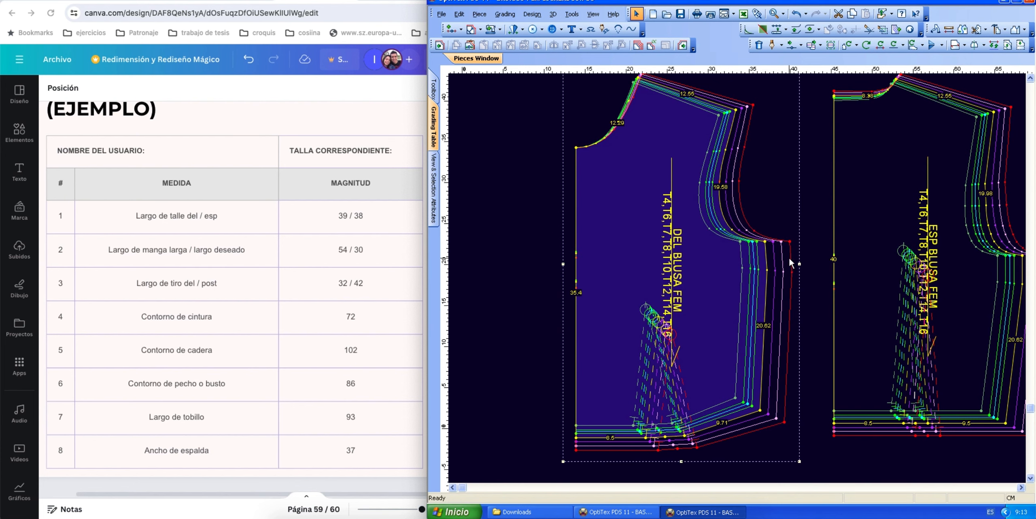
Make T7 the base size in the Sizes Table and close the table
scroll(752, 267, down, 4)
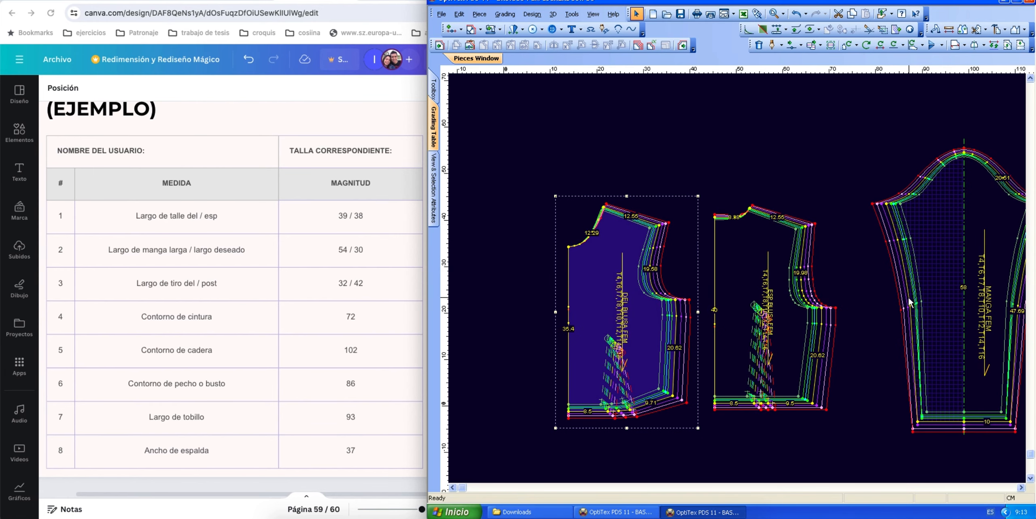
click(505, 14)
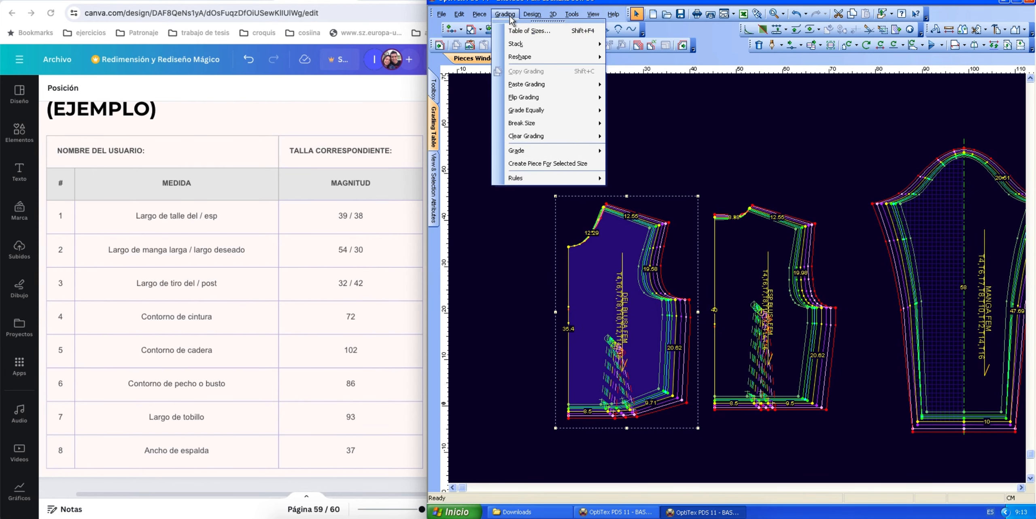
click(518, 30)
drag(550, 151, 550, 70)
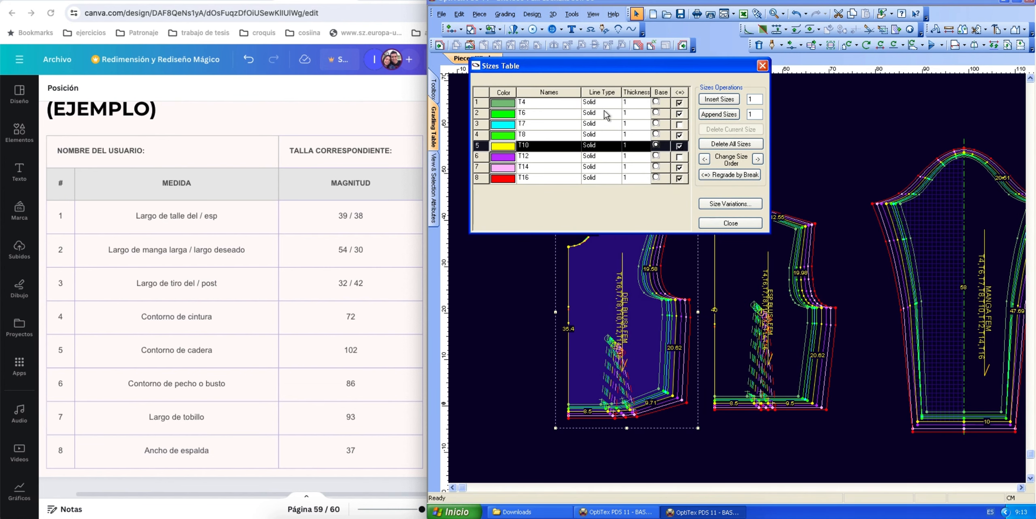
click(656, 124)
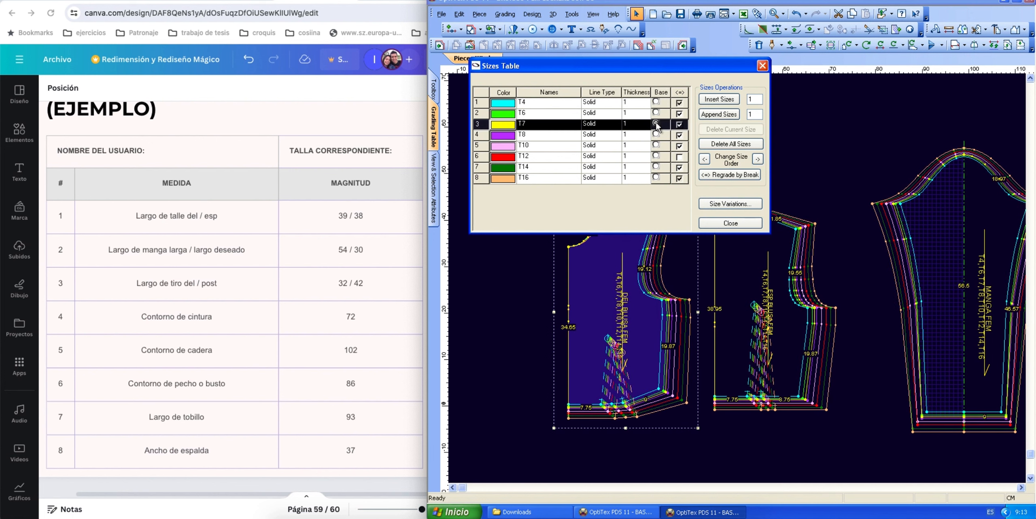
click(716, 224)
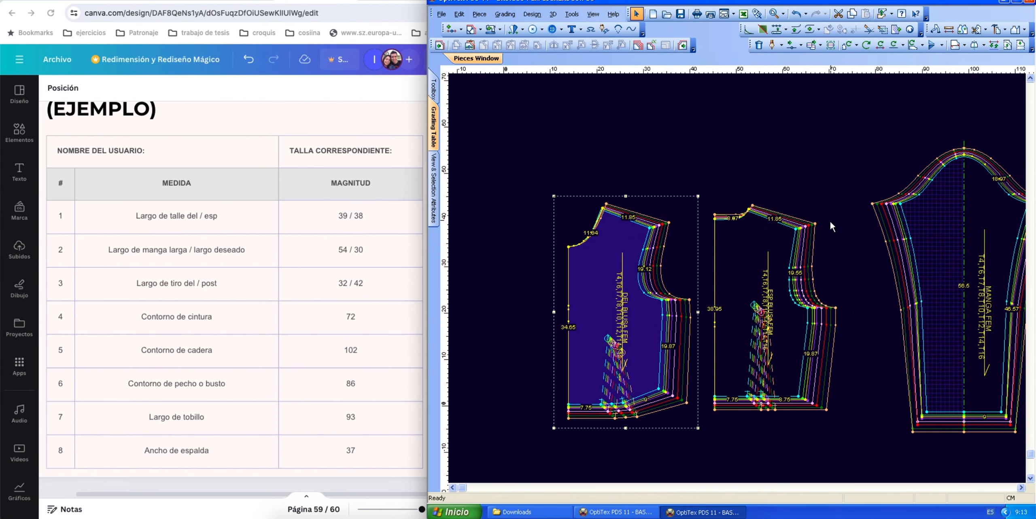
Select the front blouse, back blouse and sleeve pieces together and copy them
scroll(829, 220, up, 2)
scroll(729, 335, down, 5)
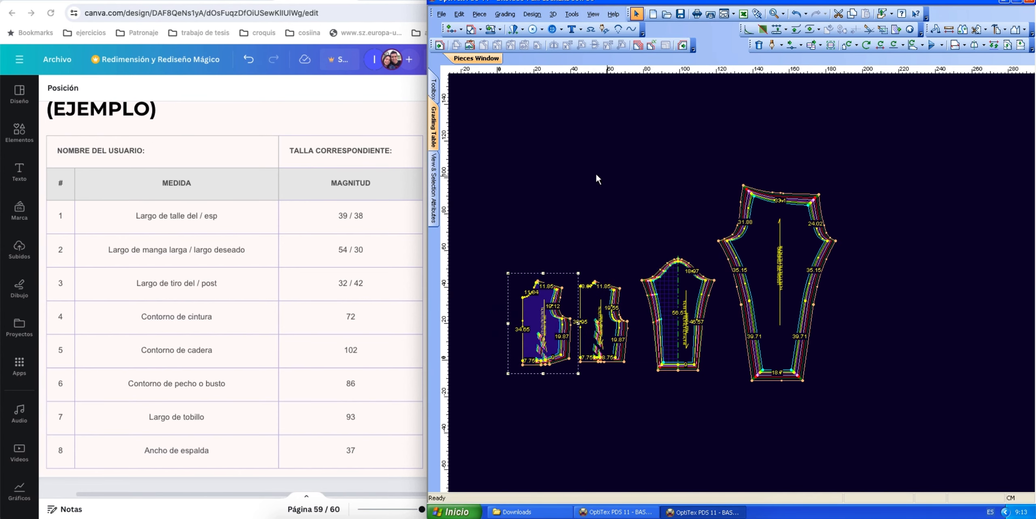
click(474, 137)
drag(474, 138, 711, 425)
key(ctrl+c)
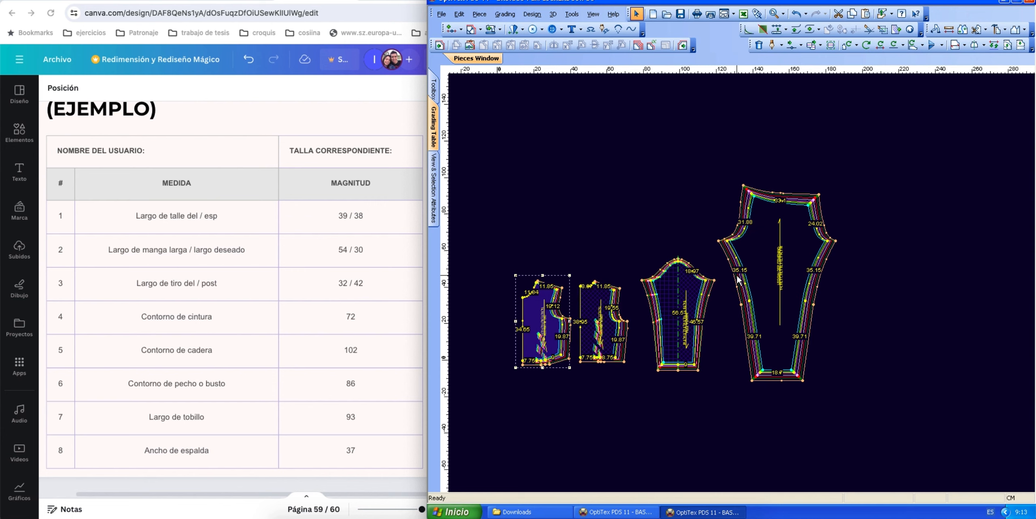
Start a new PDS 11 session, collapse its Grading Table panel, and paste the copied pieces into the empty file
click(456, 511)
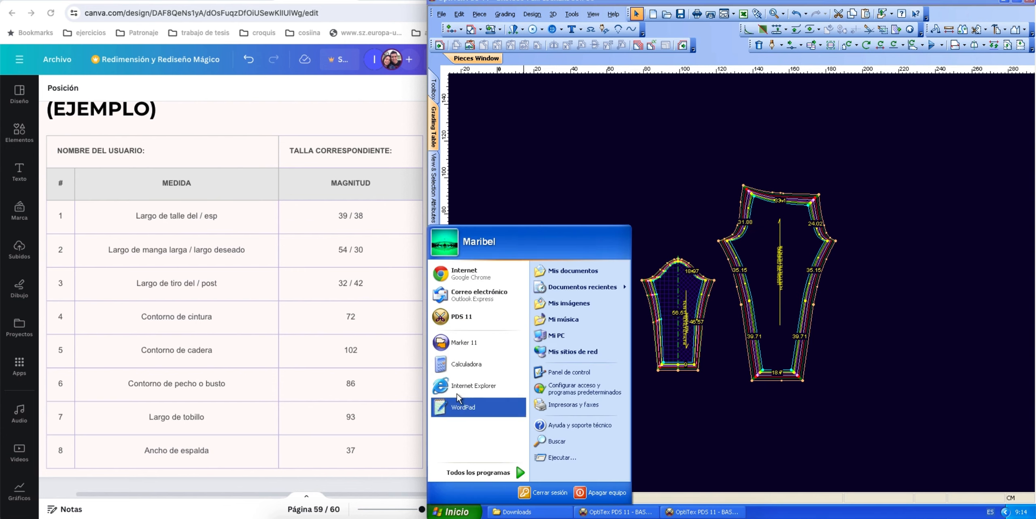
click(455, 319)
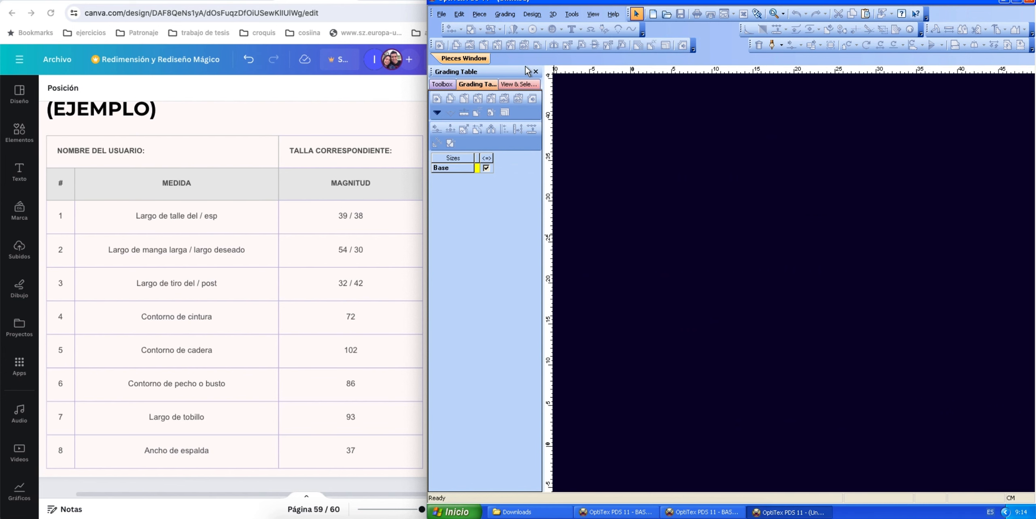
click(527, 71)
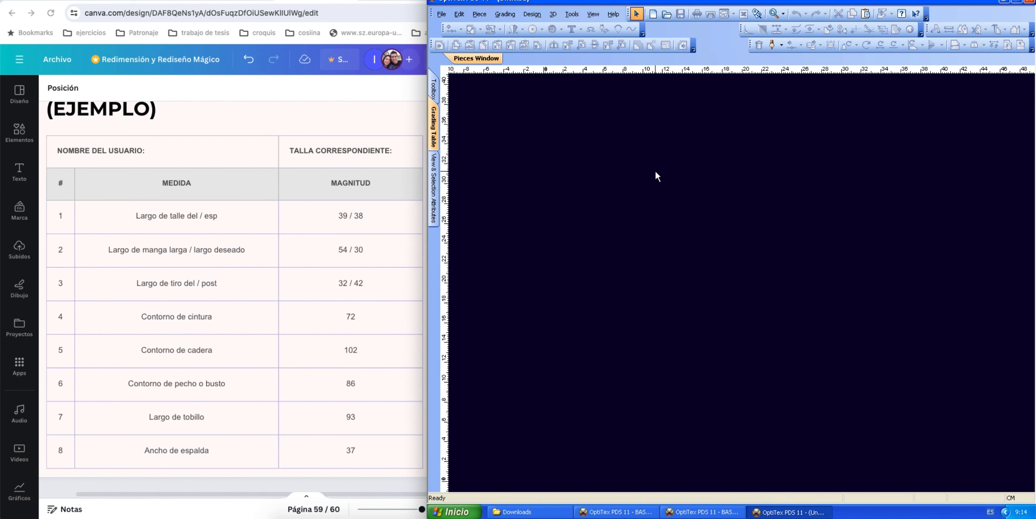
key(ctrl+v)
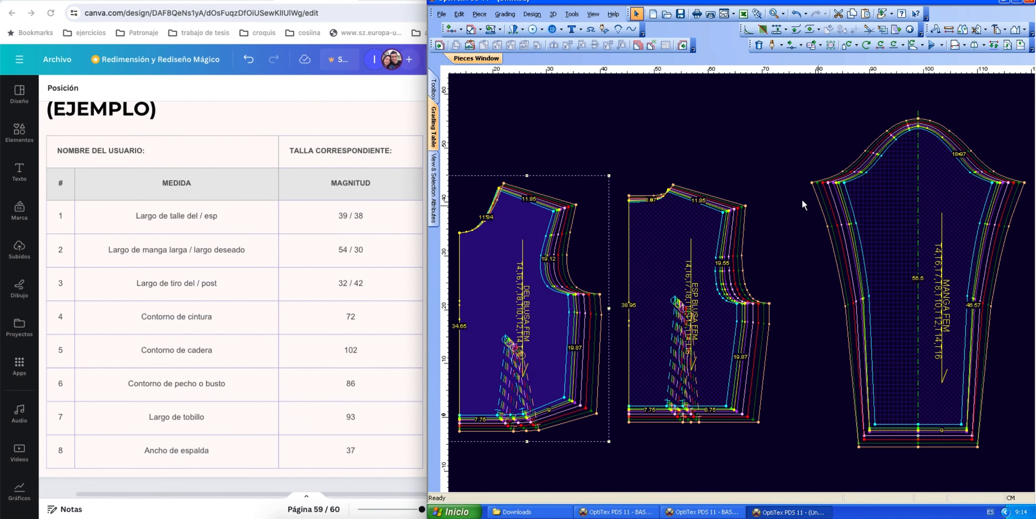
Delete all sizes except the T7 base size in the Sizes Table and close the table
click(505, 15)
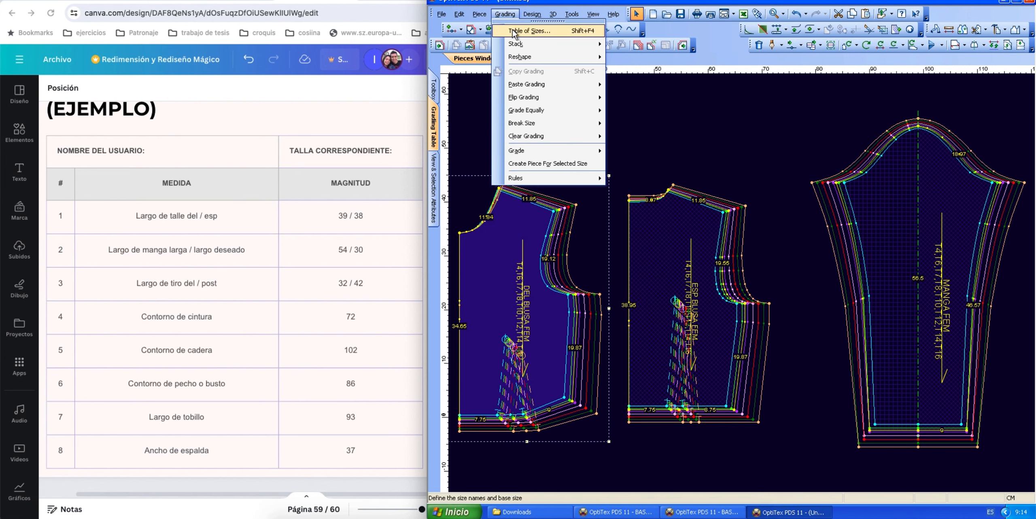
click(513, 31)
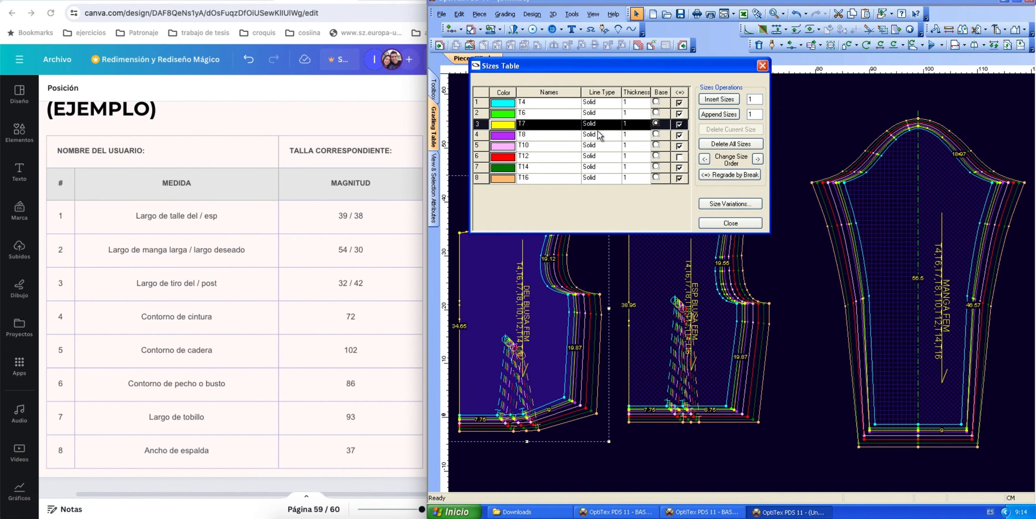
click(656, 124)
click(655, 122)
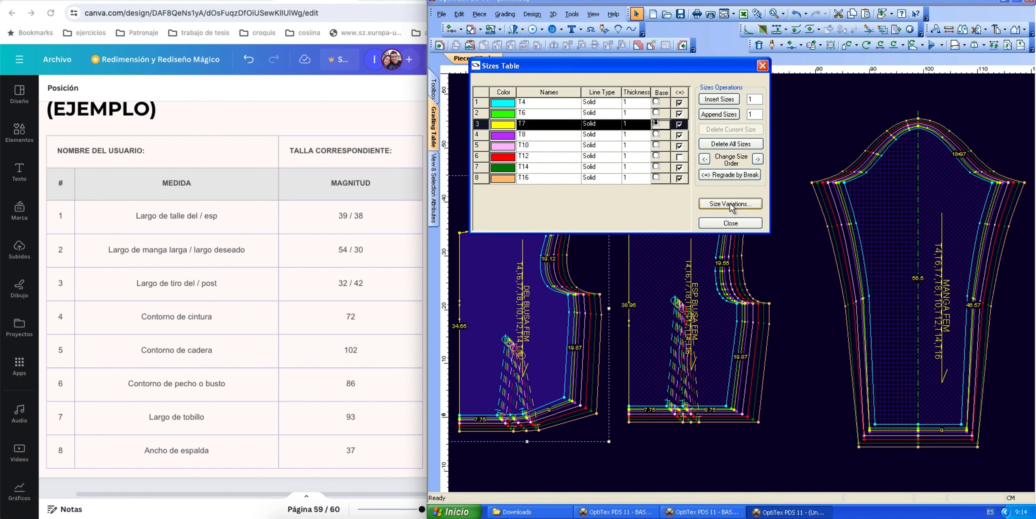
click(746, 145)
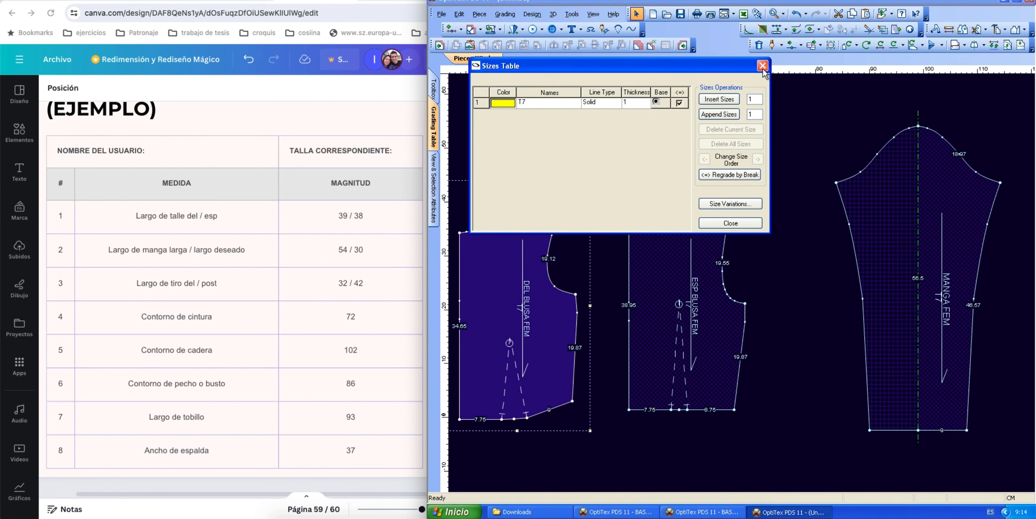
click(730, 223)
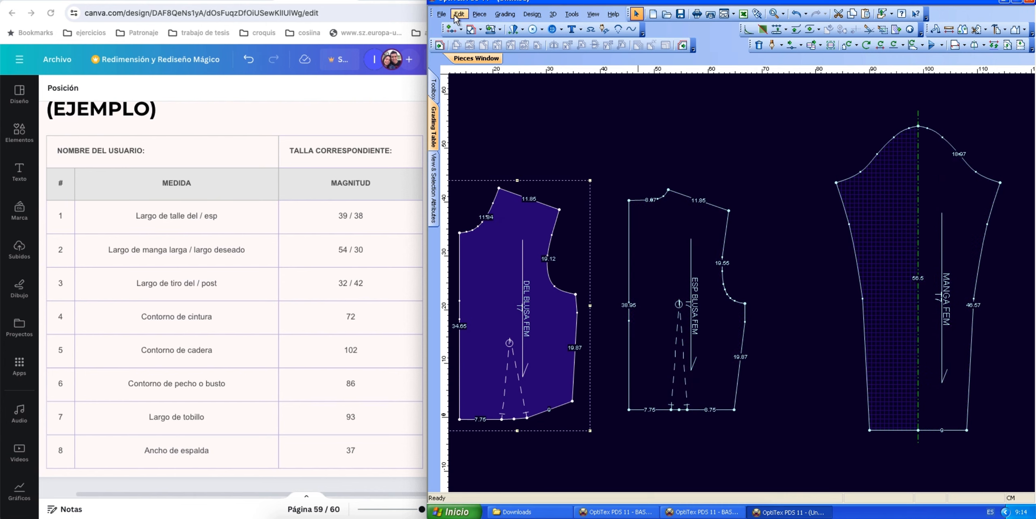
Save the new pattern file in the Downloads folder as USUARIO
click(441, 14)
click(492, 75)
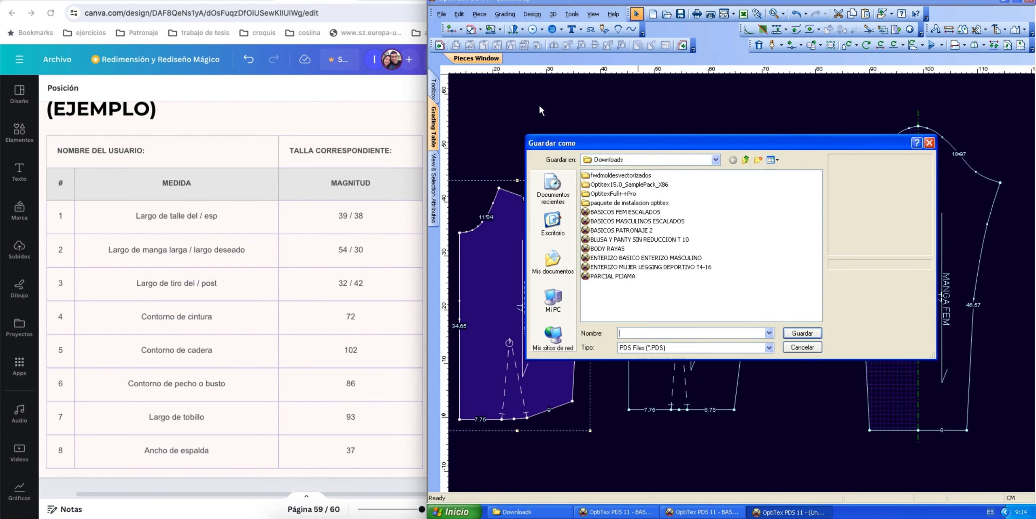
click(665, 333)
text(USUARIO)
click(817, 334)
Switch to the PDS 11 session holding the graded patterns and select the LEGGIN DEP FEMENINO piece
click(725, 512)
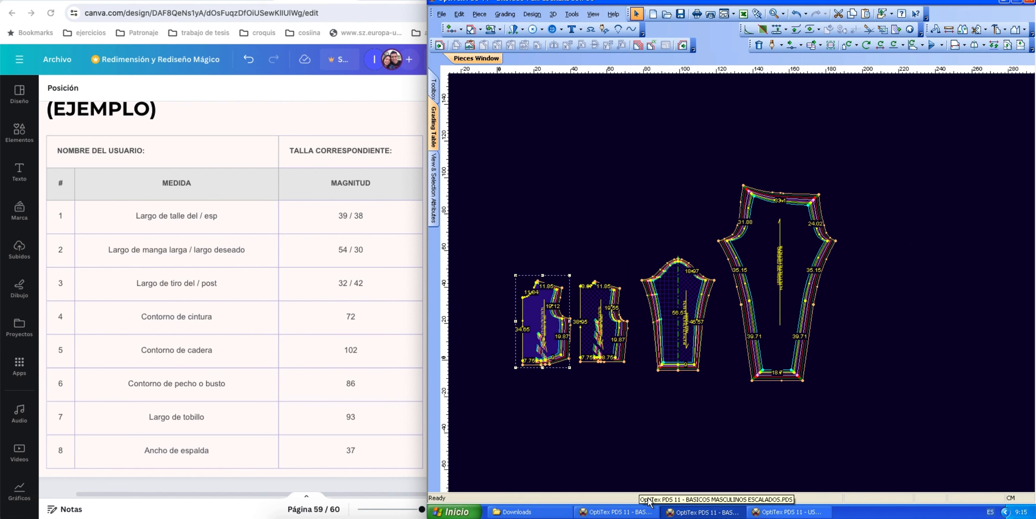
scroll(757, 247, up, 3)
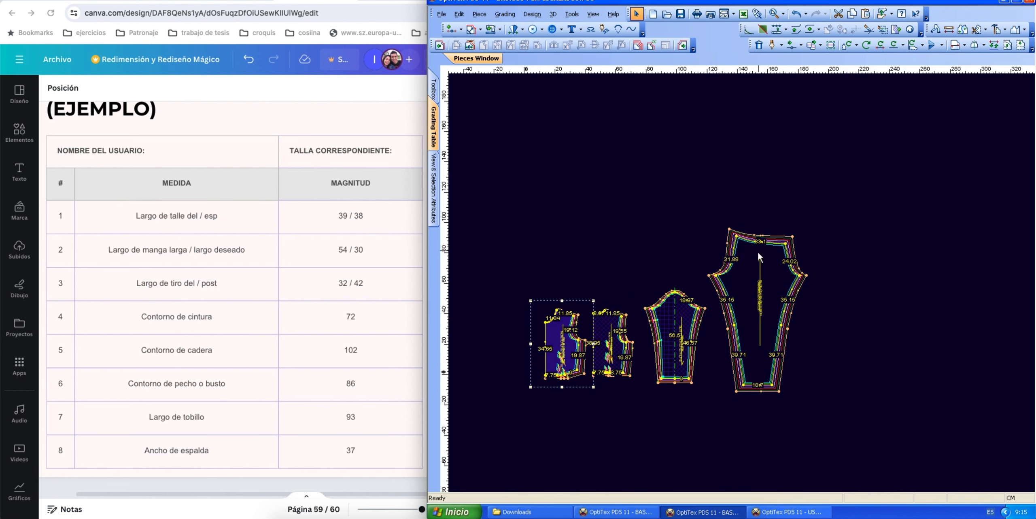
click(741, 301)
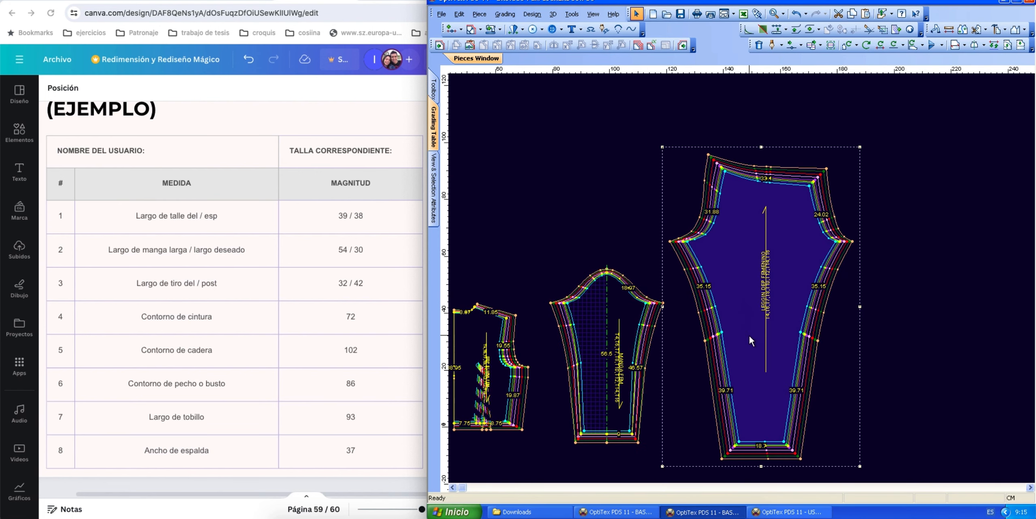
scroll(737, 254, up, 2)
scroll(724, 255, down, 1)
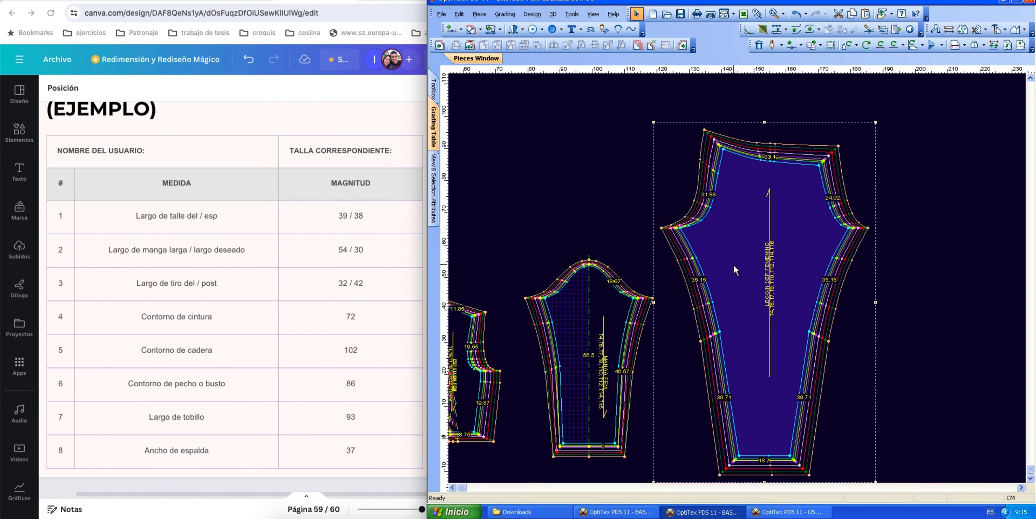
Make T12 the base size in the Sizes Table of the graded file and close the table
click(505, 14)
click(521, 26)
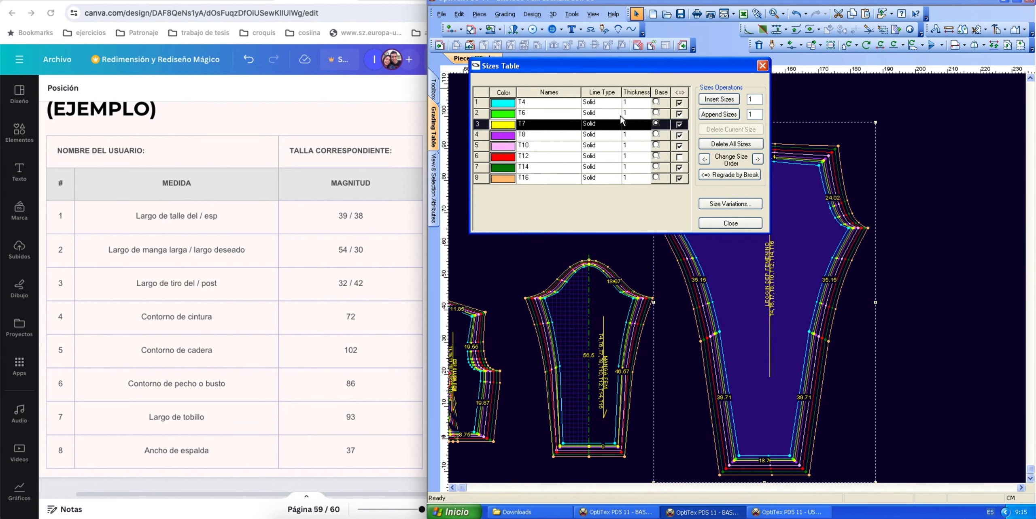
click(655, 123)
click(656, 155)
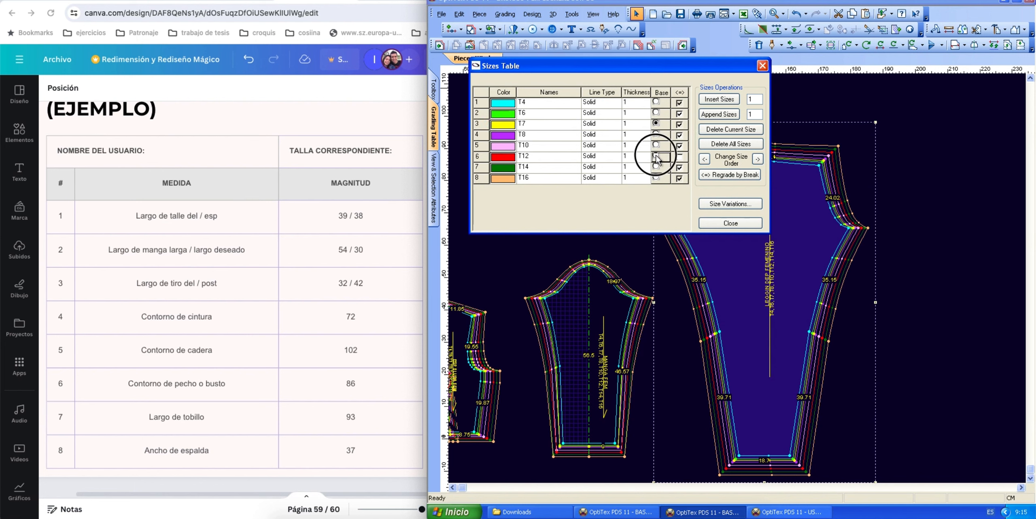
click(730, 223)
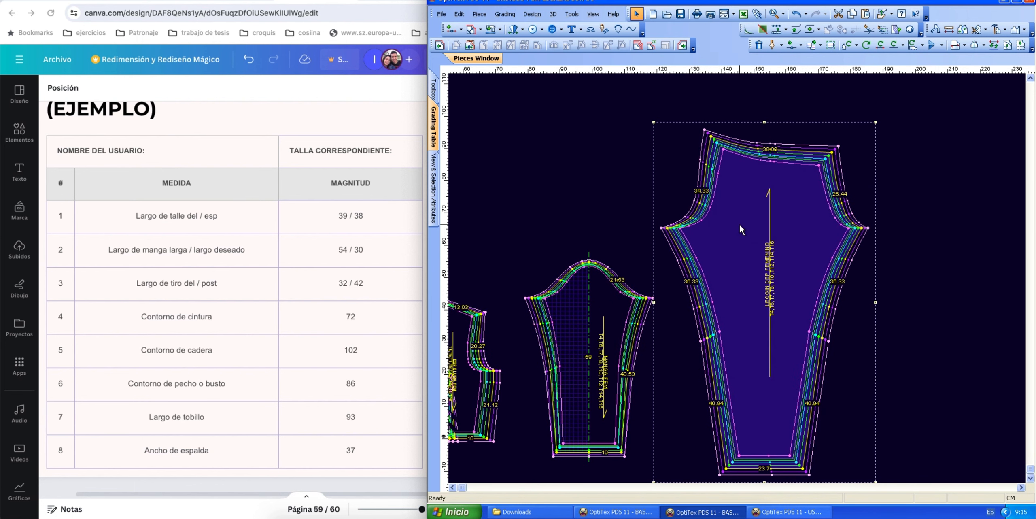
Return to the USUARIO file and paste the legging piece, merging sizes with Use Merge Sizes List
click(805, 512)
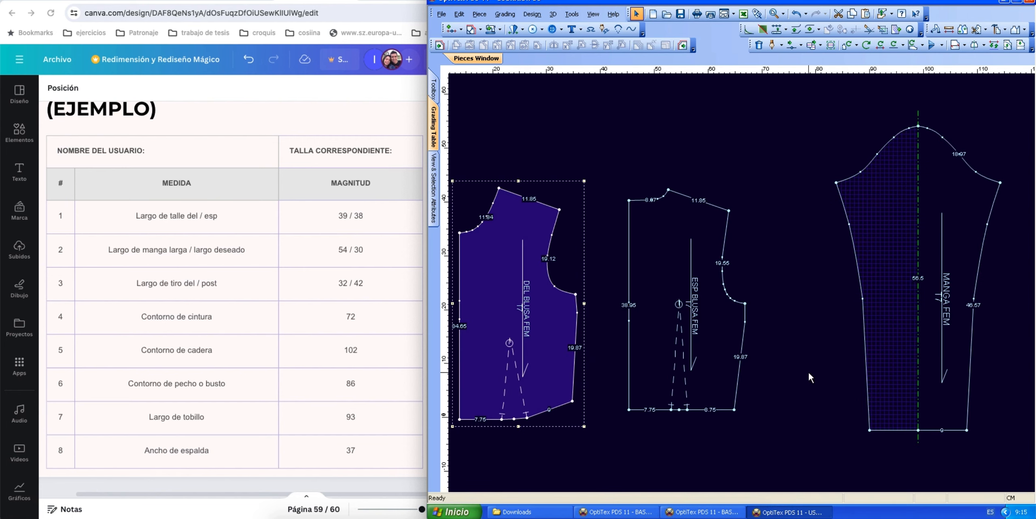
scroll(808, 367, up, 3)
scroll(705, 255, down, 5)
scroll(732, 269, down, 3)
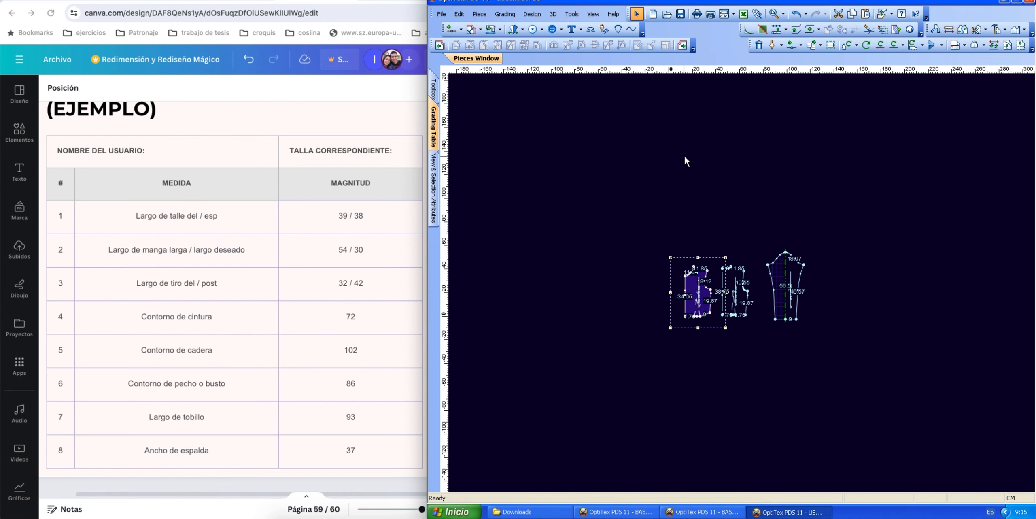
scroll(764, 282, up, 4)
scroll(764, 283, down, 3)
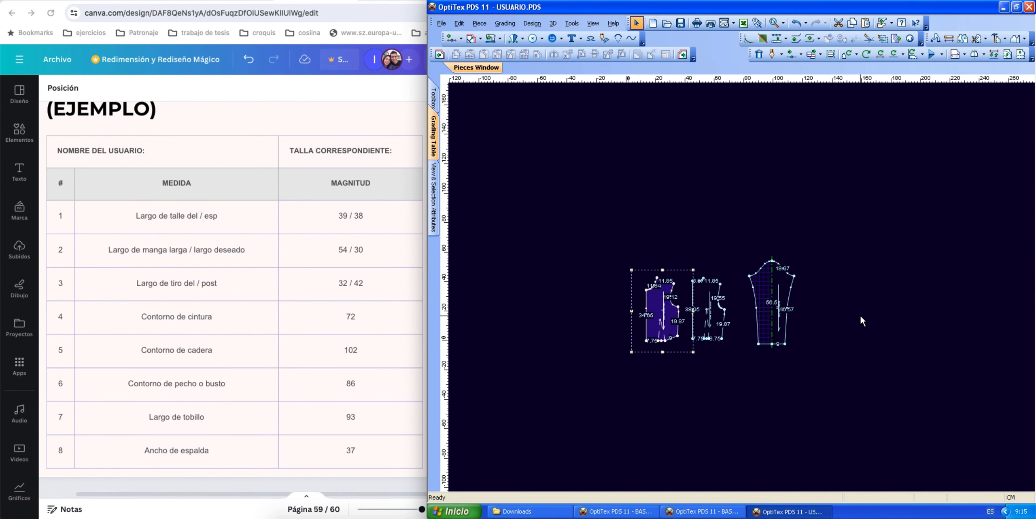
key(ctrl+v)
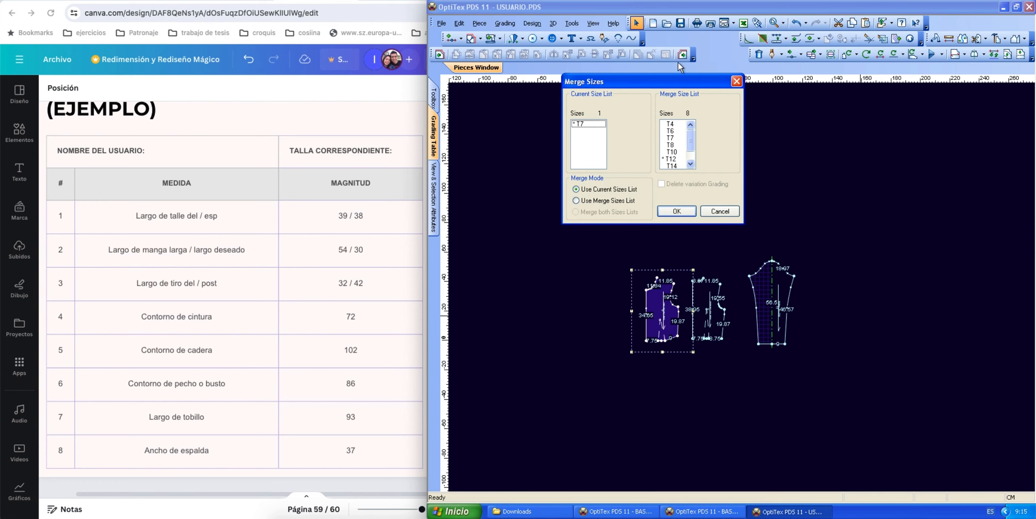
drag(655, 82, 610, 78)
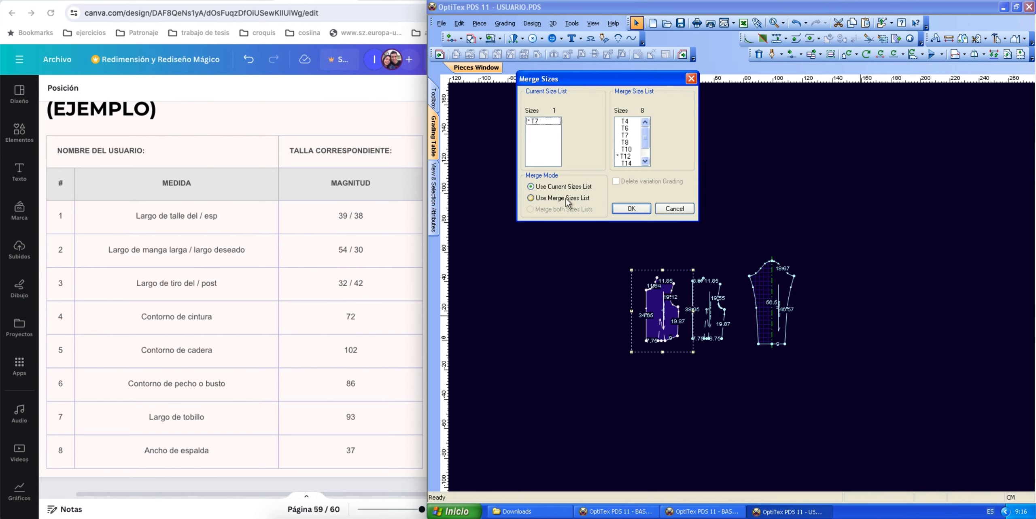
click(532, 199)
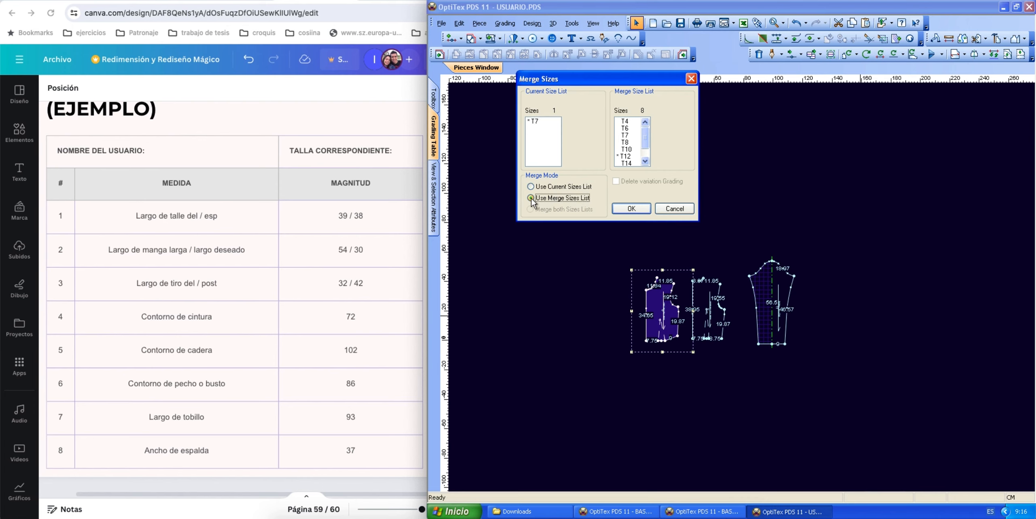
click(631, 209)
Delete all sizes except the T12 base size in USUARIO's Sizes Table and close the table
scroll(796, 248, up, 3)
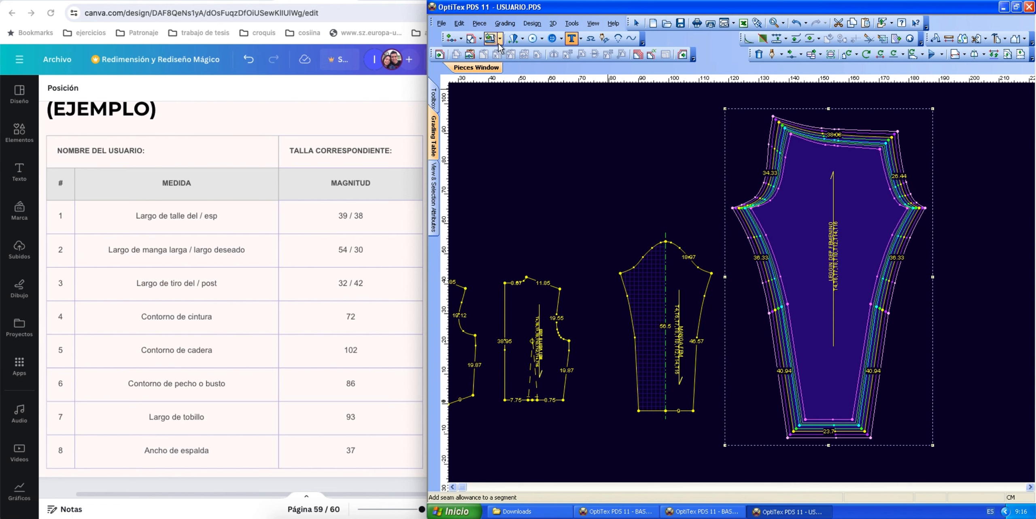
click(504, 23)
click(542, 41)
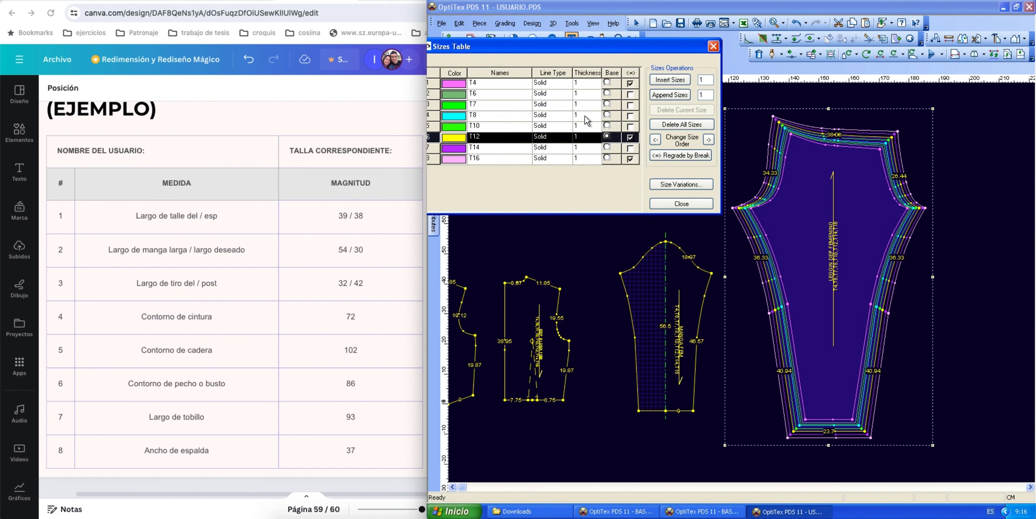
click(606, 137)
drag(652, 46, 714, 39)
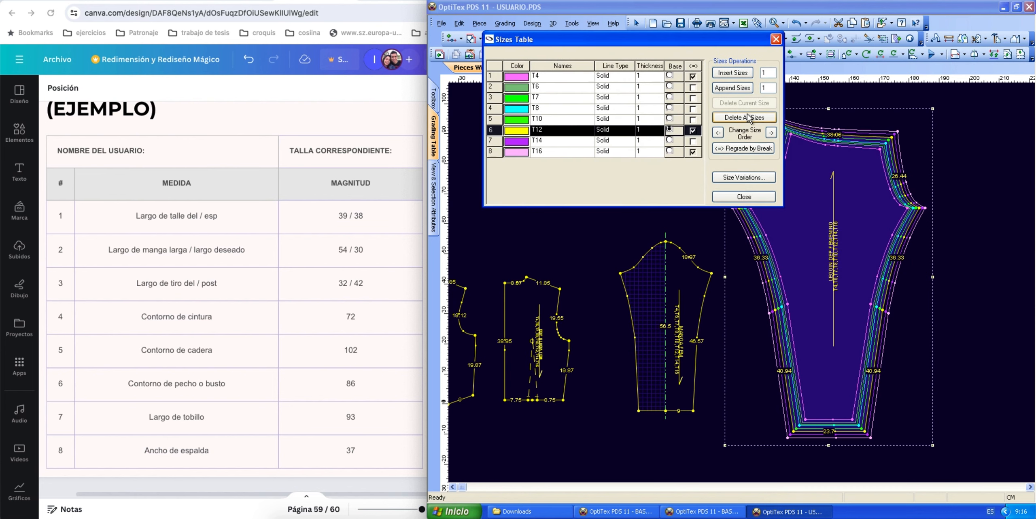
click(768, 118)
click(745, 197)
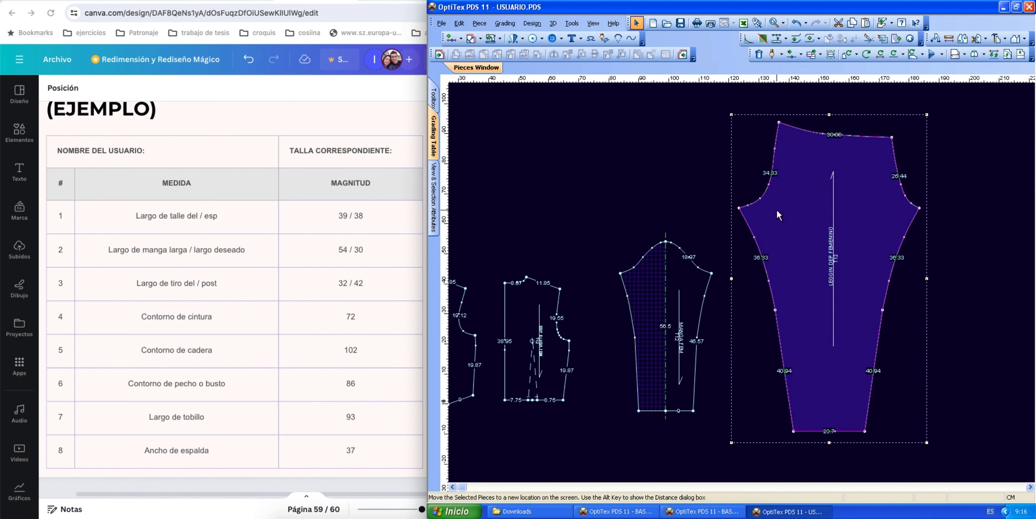
click(684, 278)
click(550, 296)
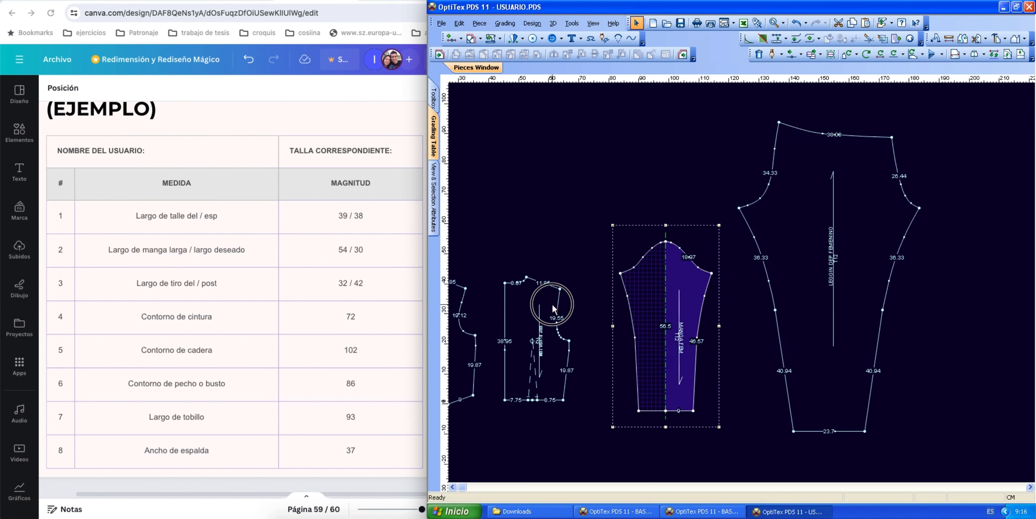
click(462, 295)
scroll(684, 272, down, 1)
scroll(853, 273, up, 1)
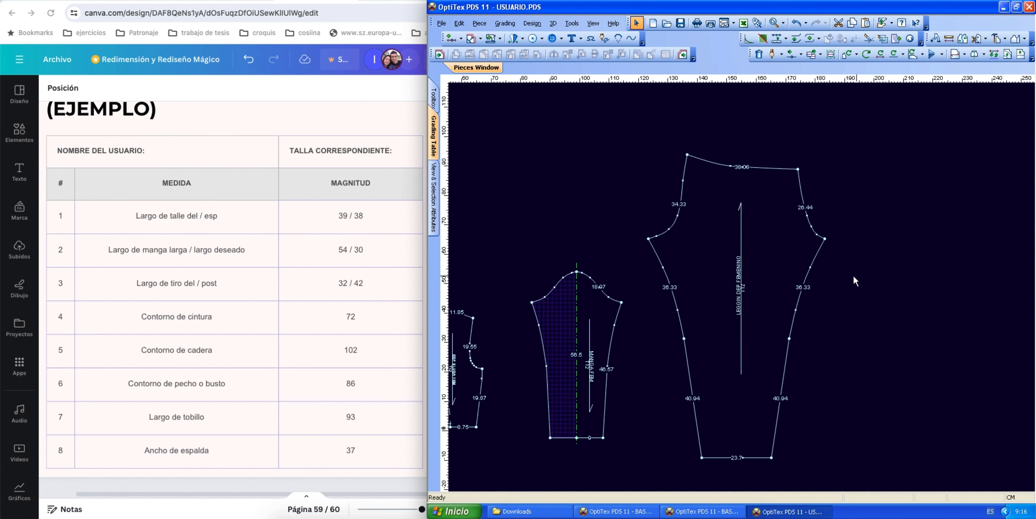
Rename the only size, T12, as BASE, replace that name with USUARIO, and close the Sizes Table
click(719, 244)
click(499, 24)
click(501, 24)
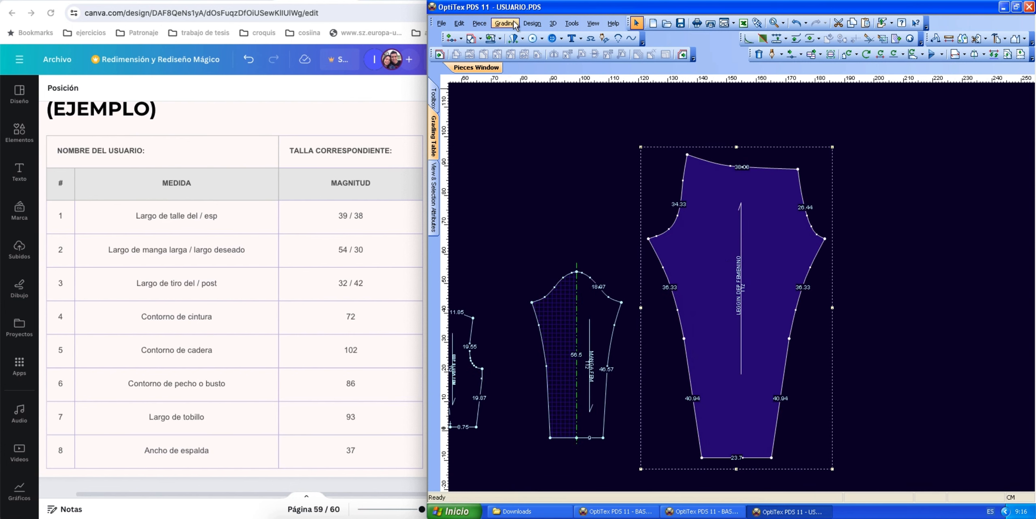
click(504, 23)
click(516, 40)
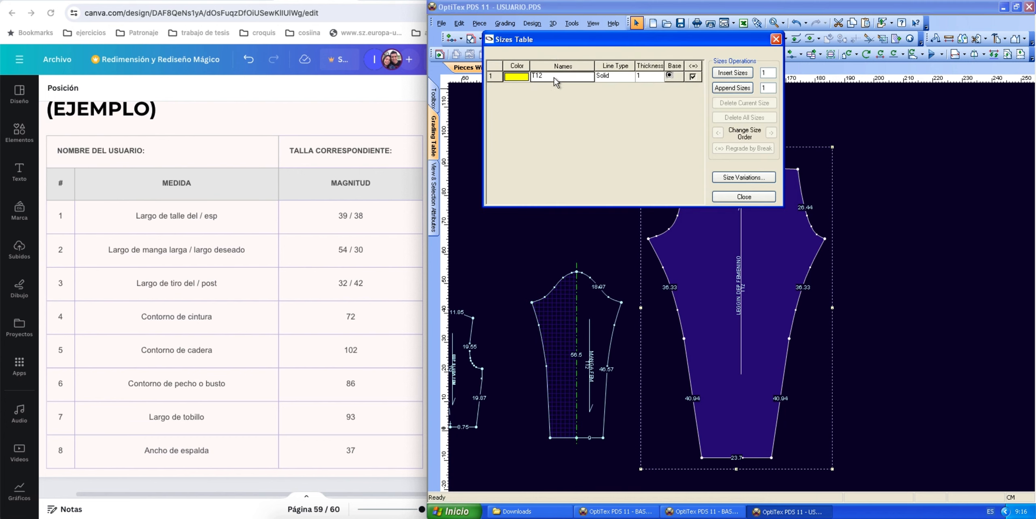
text(BASE)
key(Tab)
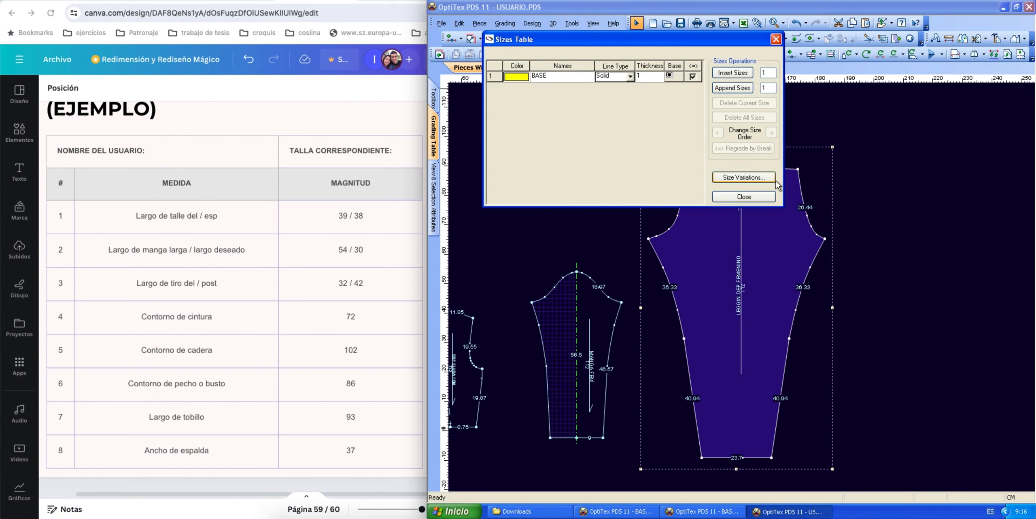
click(580, 85)
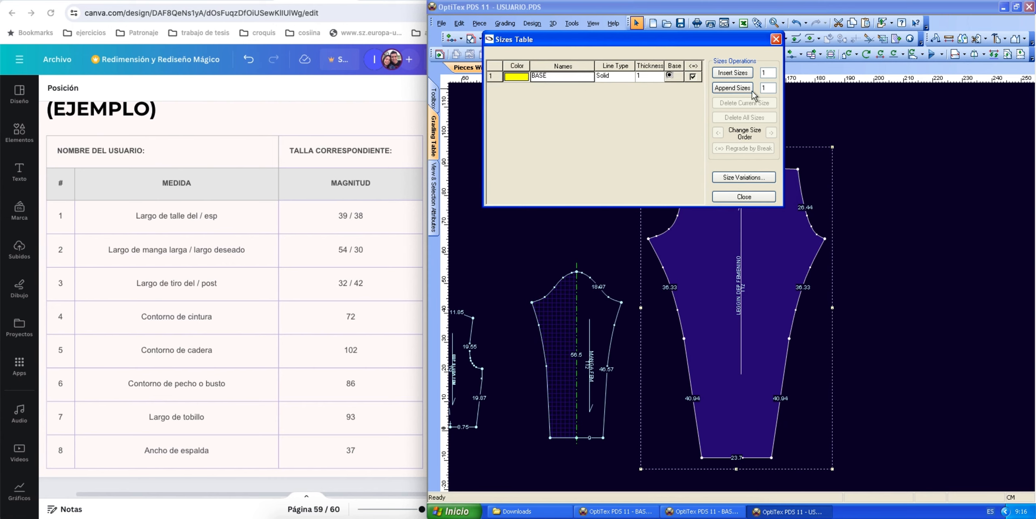
click(771, 196)
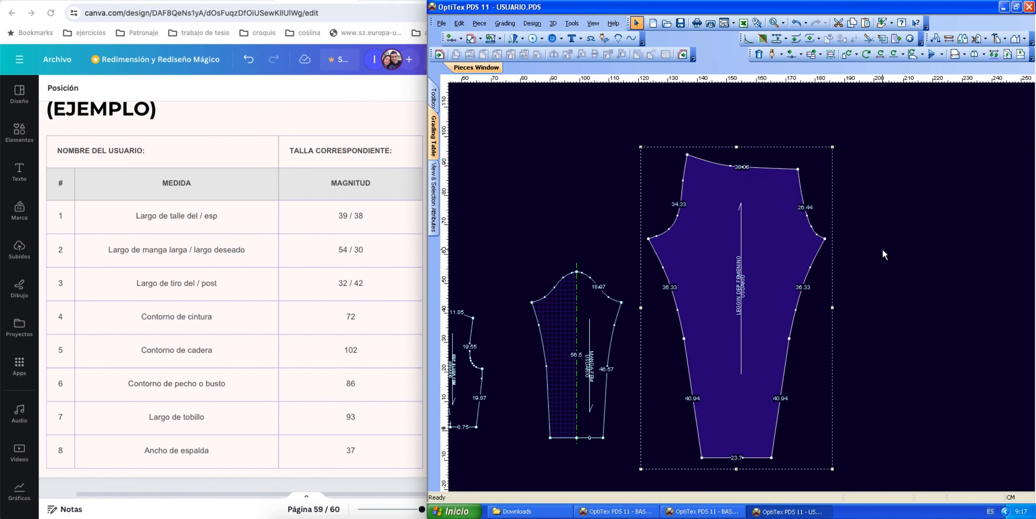
Move the sleeve and legging pieces closer to the blouse pieces
scroll(559, 328, down, 1)
scroll(677, 303, up, 1)
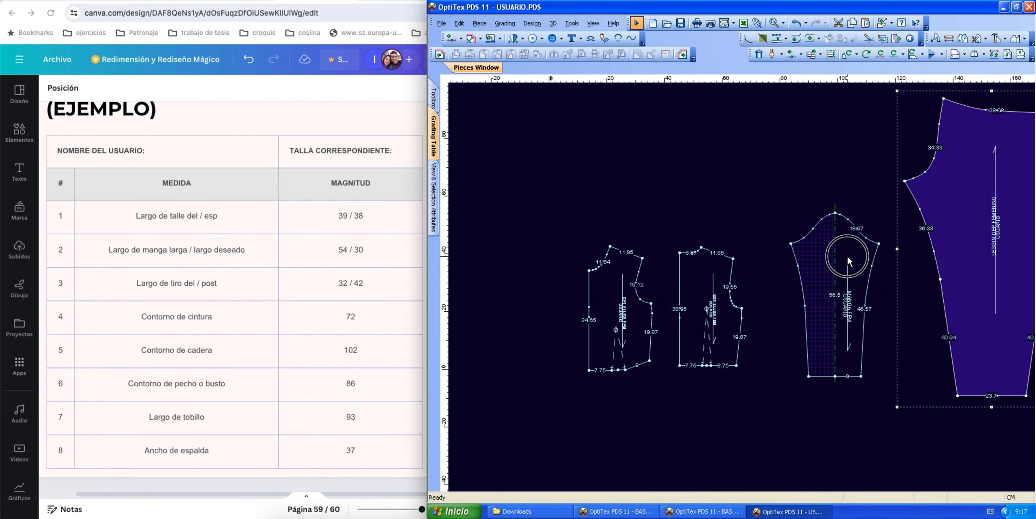
drag(846, 254, 815, 257)
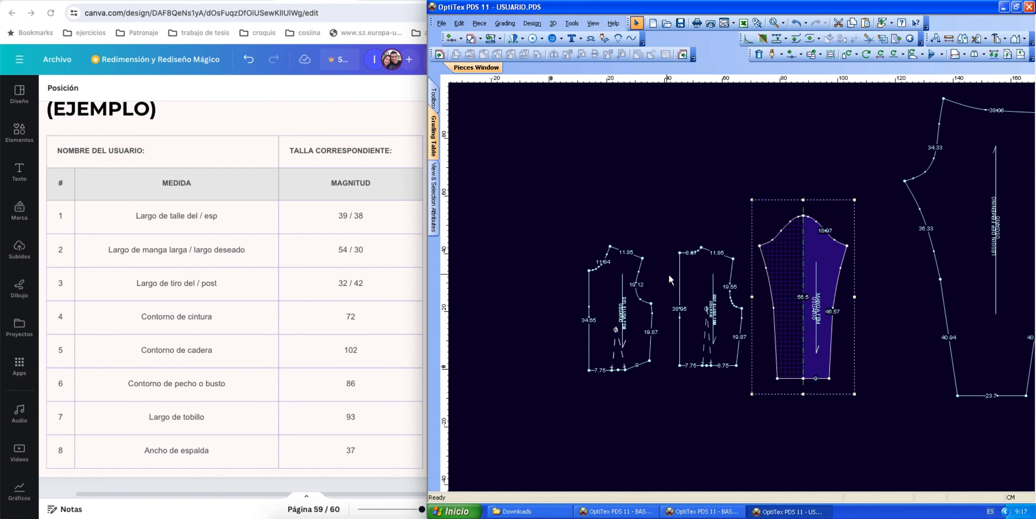
click(976, 211)
key(Home)
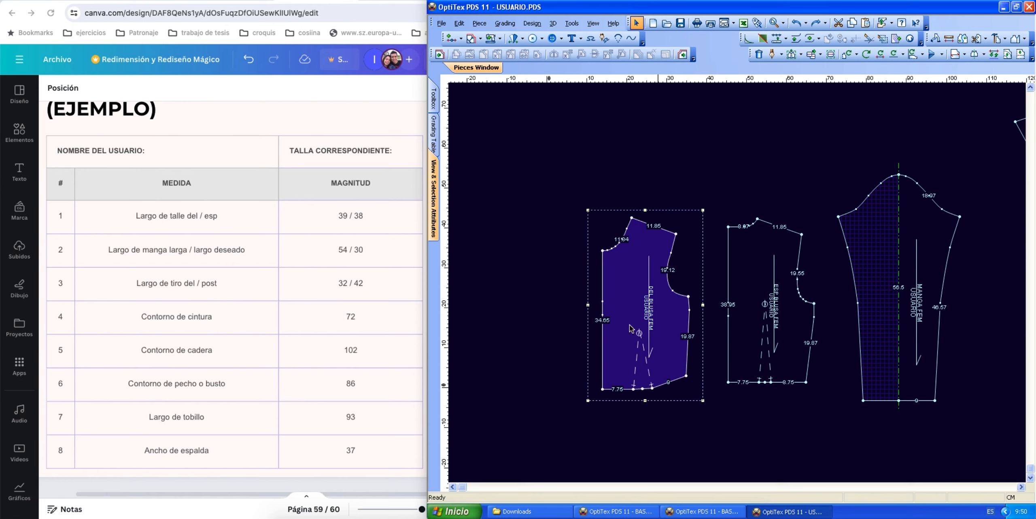
Measure the front blouse's length from the neck-shoulder point to the waist dart's near end
click(951, 38)
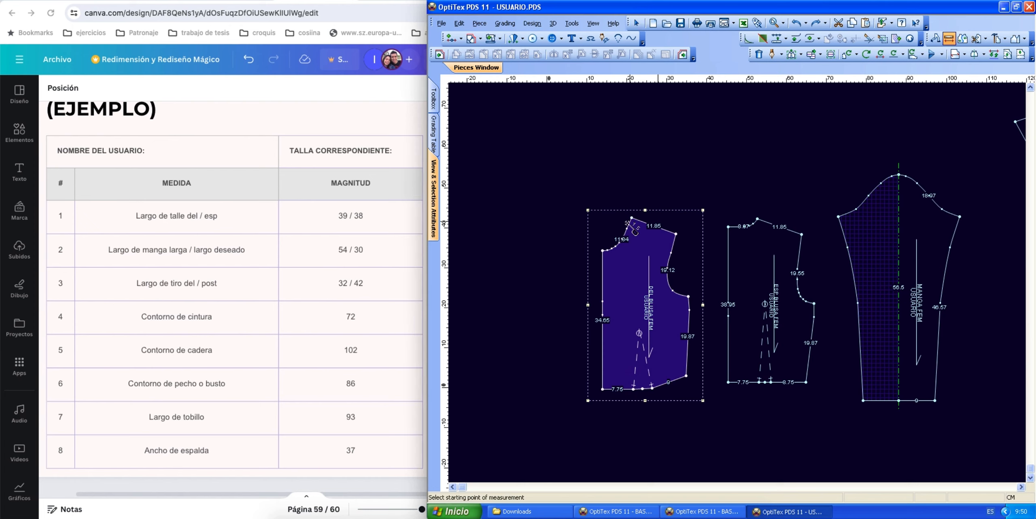
click(631, 219)
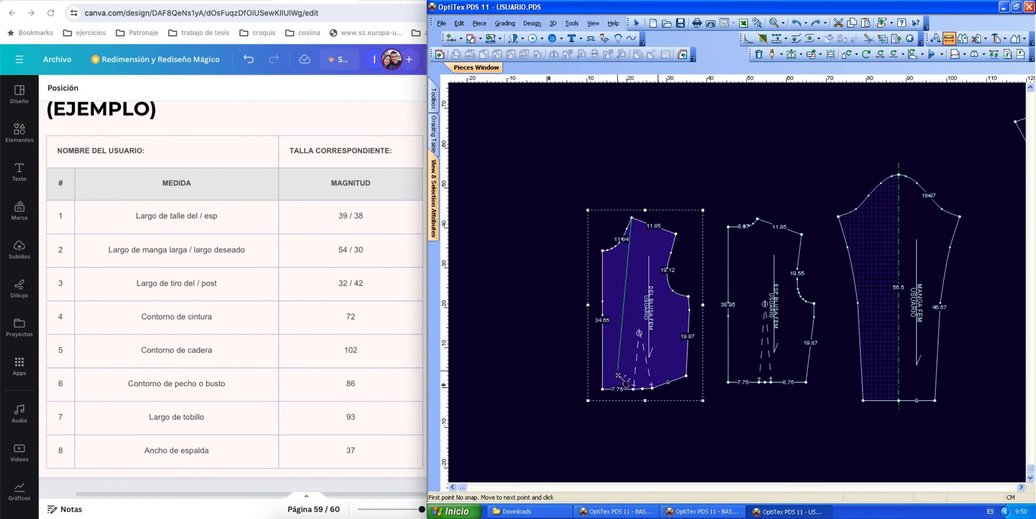
click(635, 388)
drag(737, 38, 711, 44)
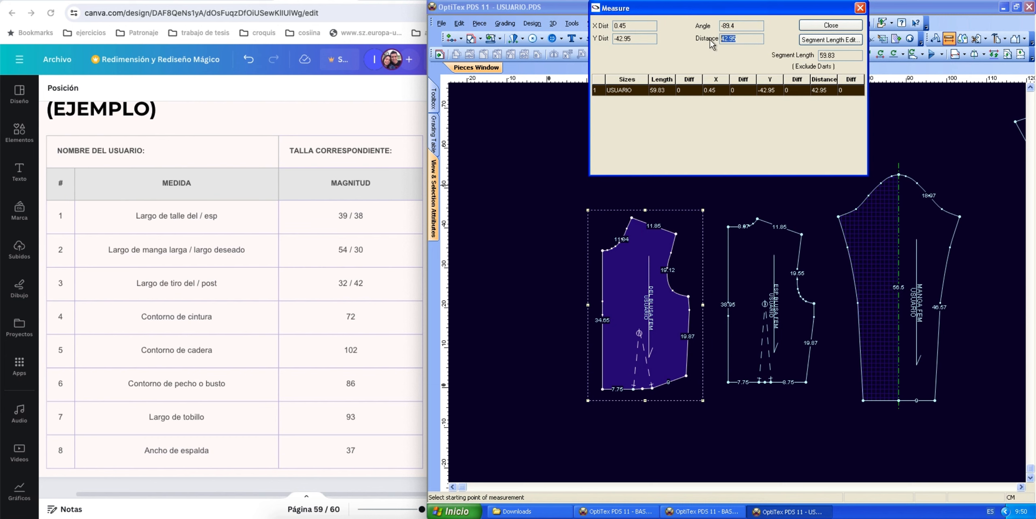
click(860, 8)
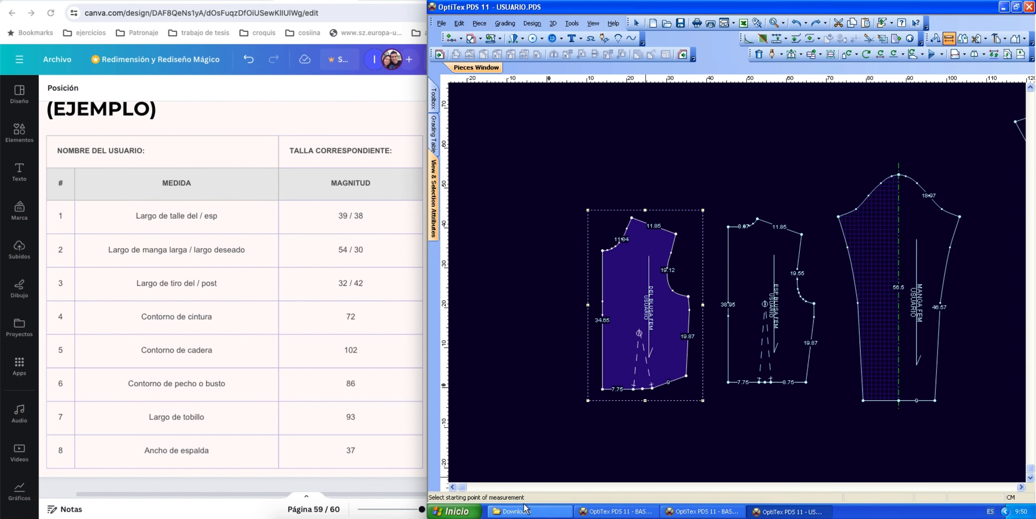
Open the Windows Calculator, subtract the user's 39 cm front length from 43, and return to the Select tool in OptiTex
click(456, 511)
click(466, 362)
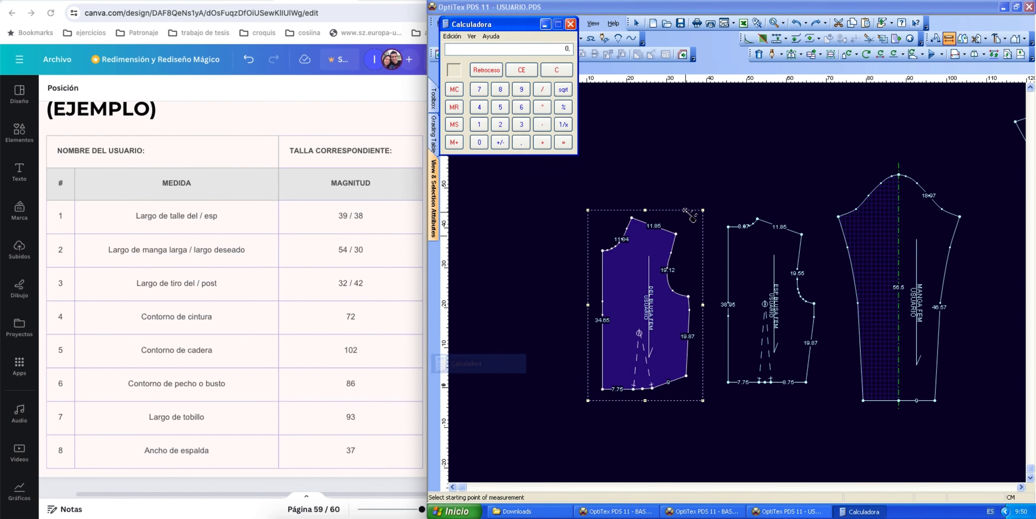
drag(510, 31, 766, 60)
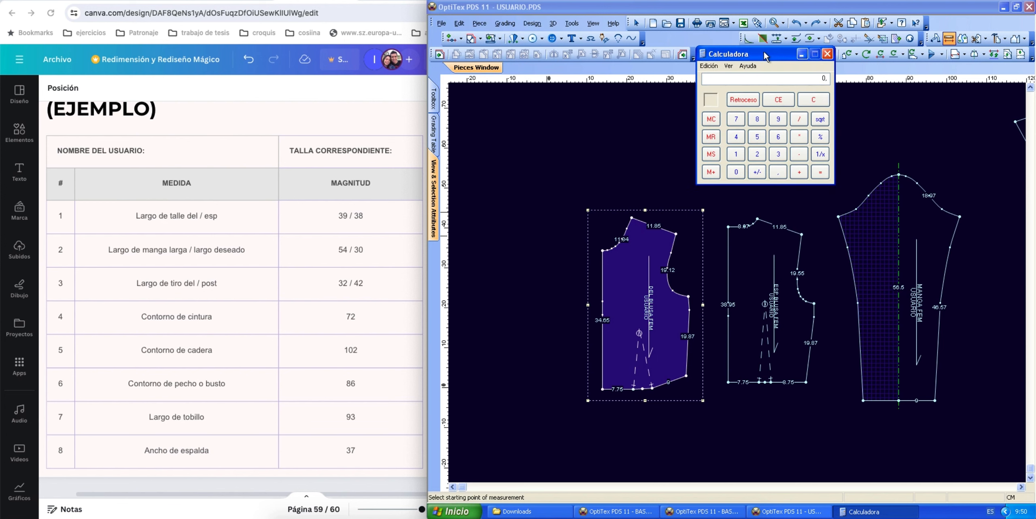
click(736, 137)
click(778, 154)
click(797, 154)
click(778, 154)
click(777, 119)
click(802, 53)
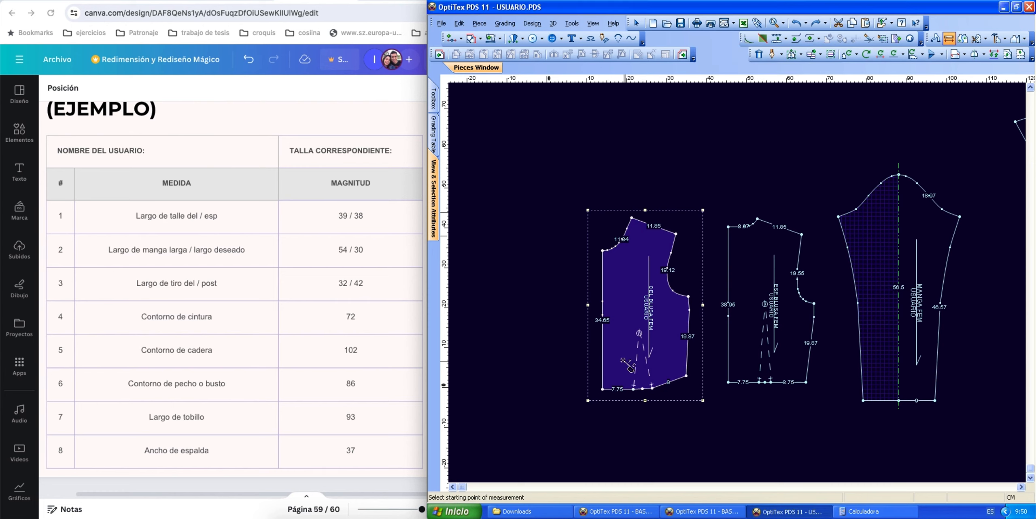
right_click(686, 172)
click(696, 178)
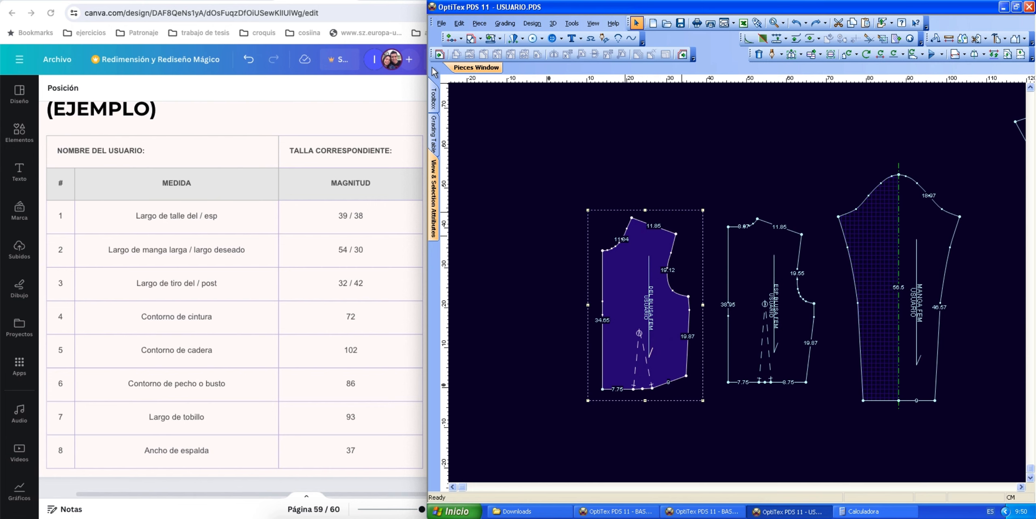
Try shifting the front blouse's waistline points up 4 cm with Multi Move, and undo that shift
mouse_move(432, 97)
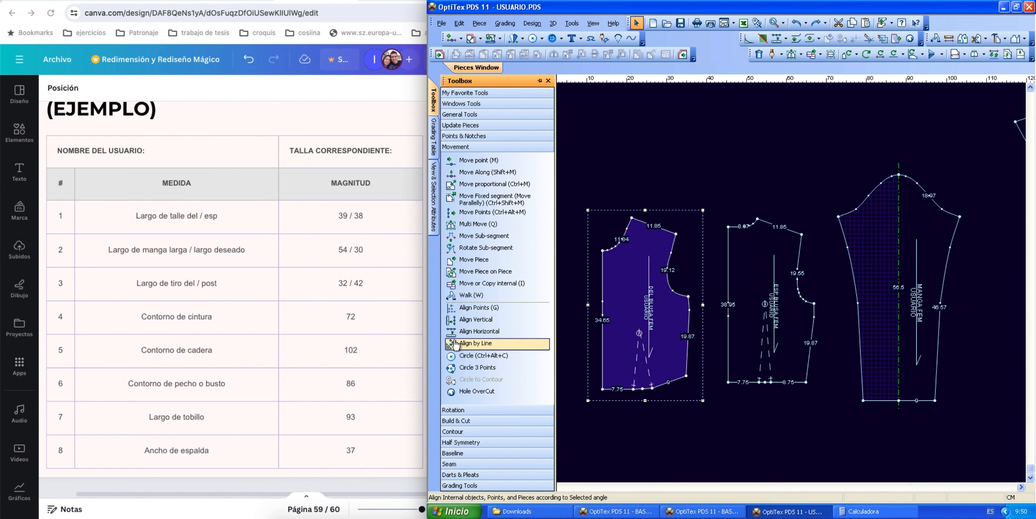
click(492, 224)
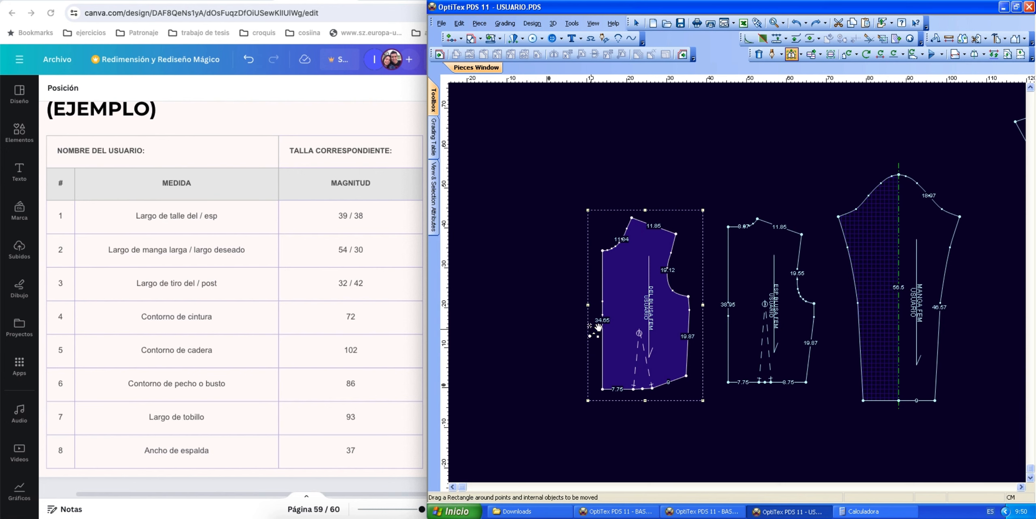
click(700, 409)
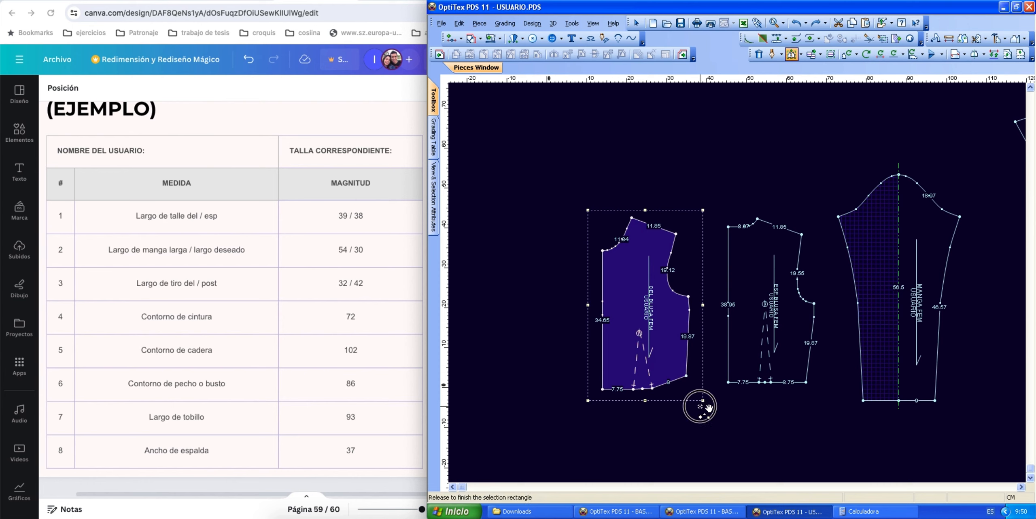
drag(583, 330, 702, 405)
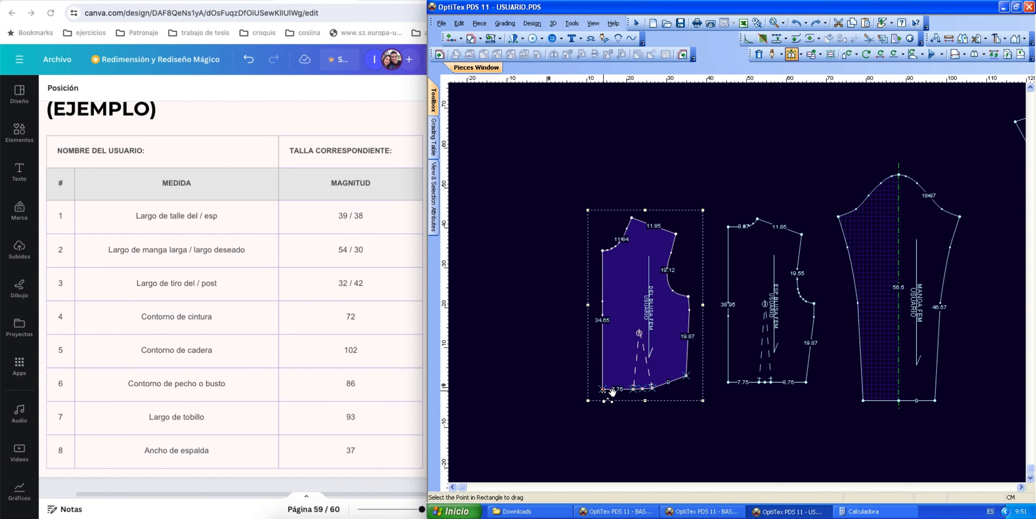
click(603, 374)
key(Return)
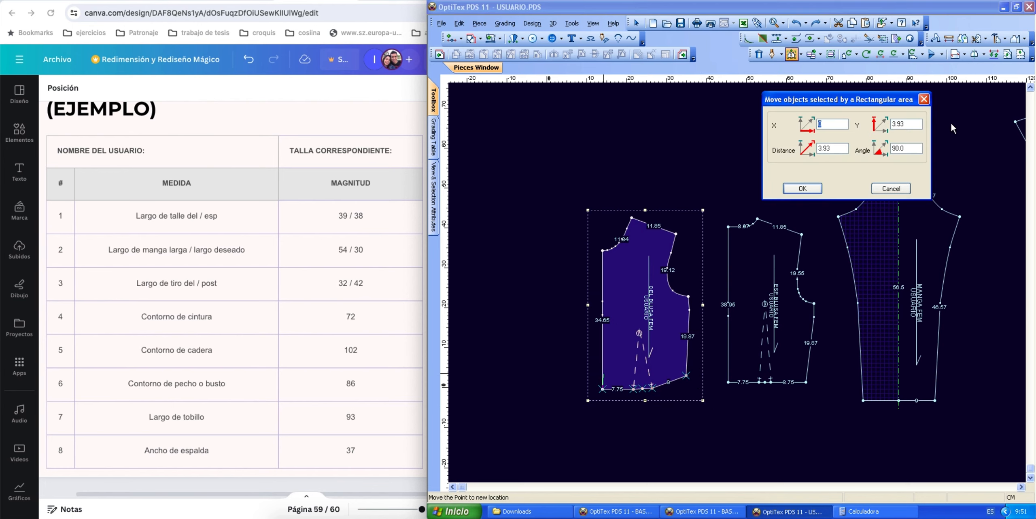
double_click(901, 126)
text(4)
key(Return)
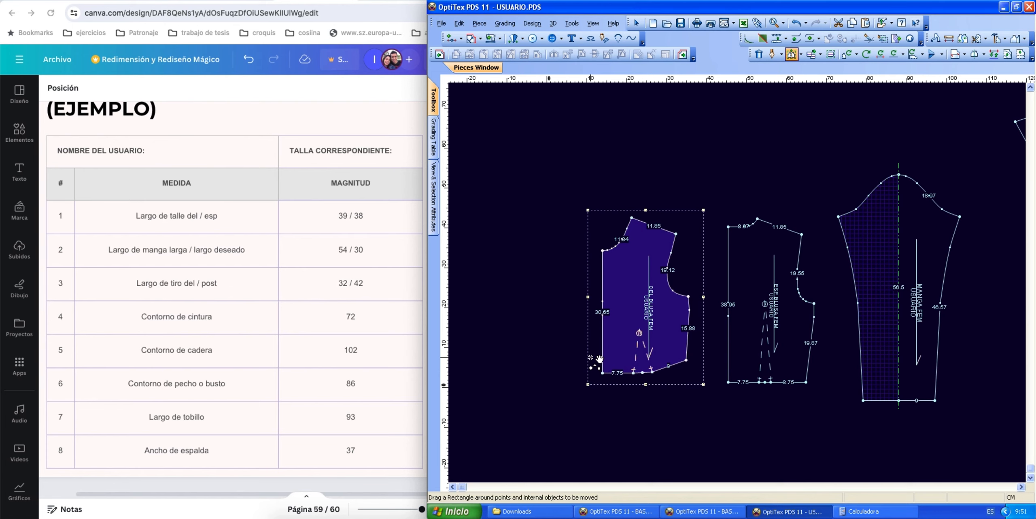
key(ctrl+z)
Shift all waistline points of the front blouse up 4 cm with Multi Move, keeping X at 0
drag(595, 365, 692, 408)
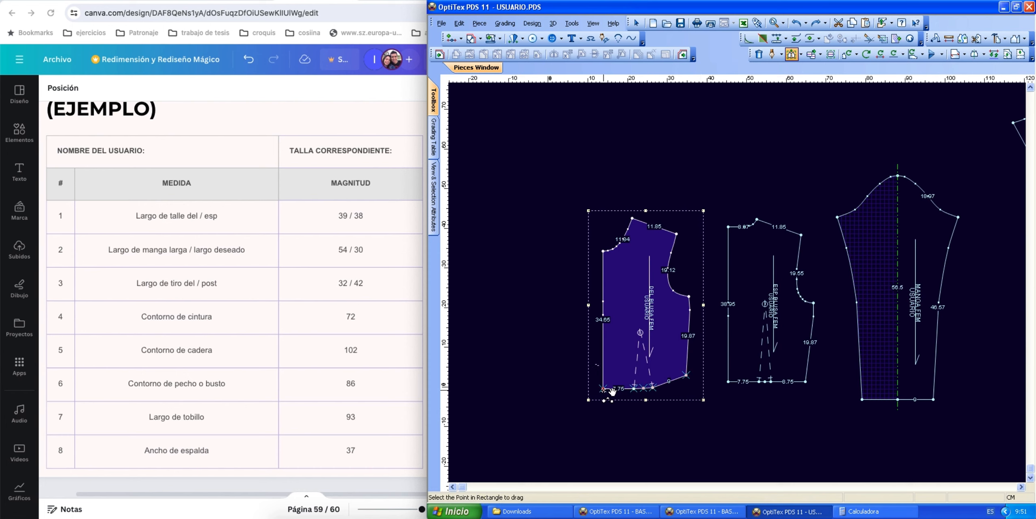
click(611, 389)
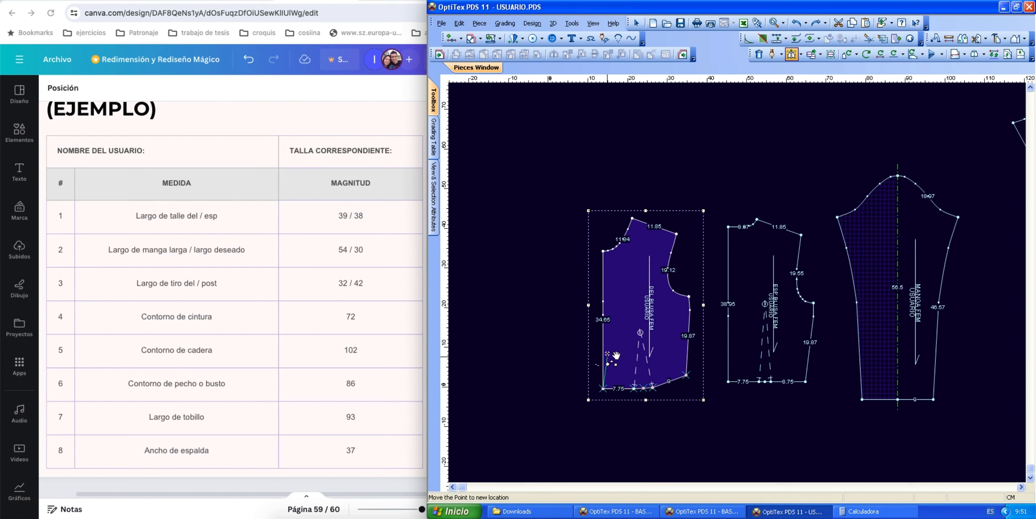
right_click(609, 428)
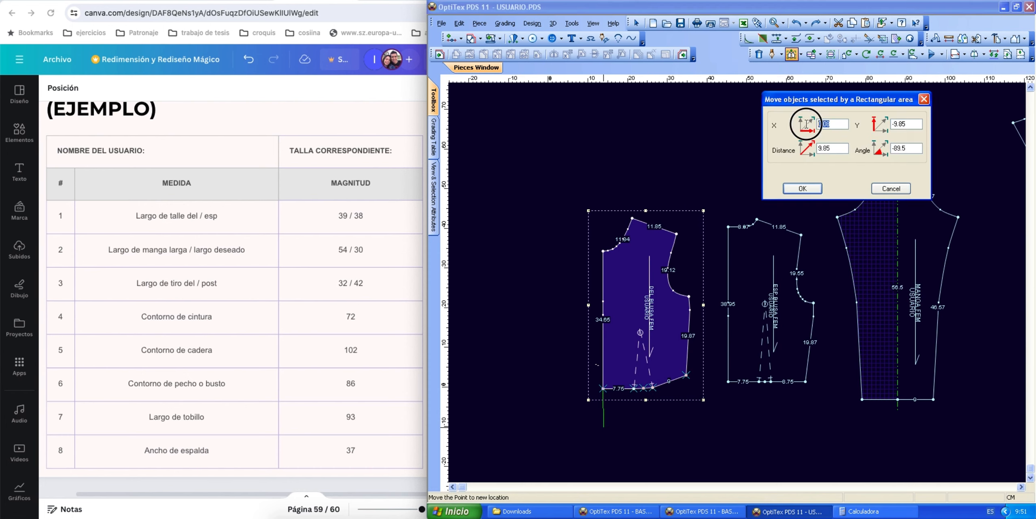
text(0)
double_click(915, 127)
text(-2)
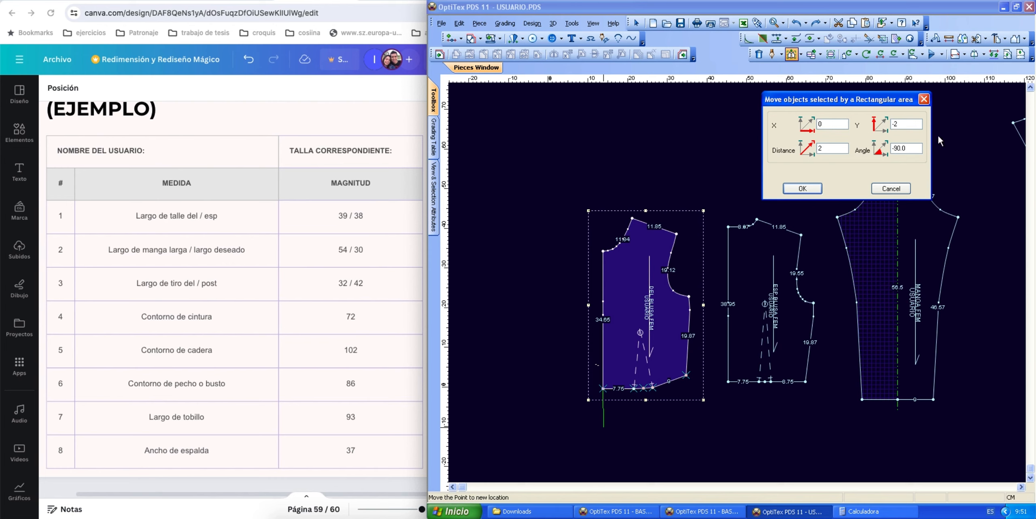
double_click(896, 124)
click(802, 188)
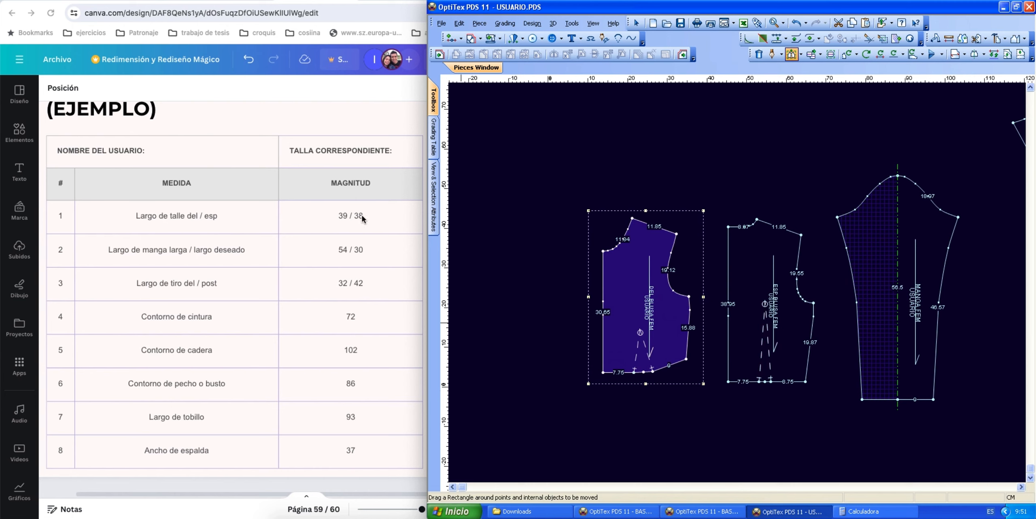
Measure the back blouse's length from the neck-shoulder point to the waist dart's near end
click(948, 39)
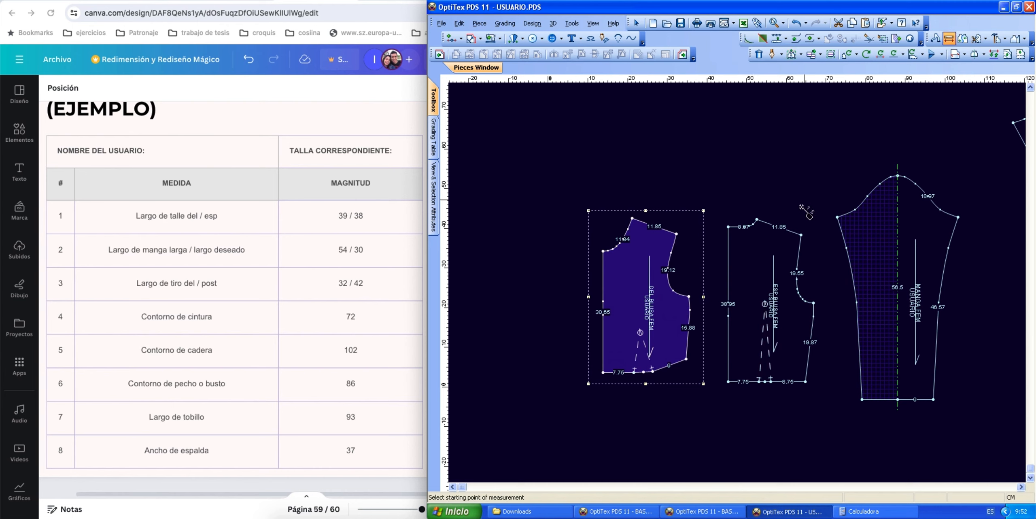
click(757, 220)
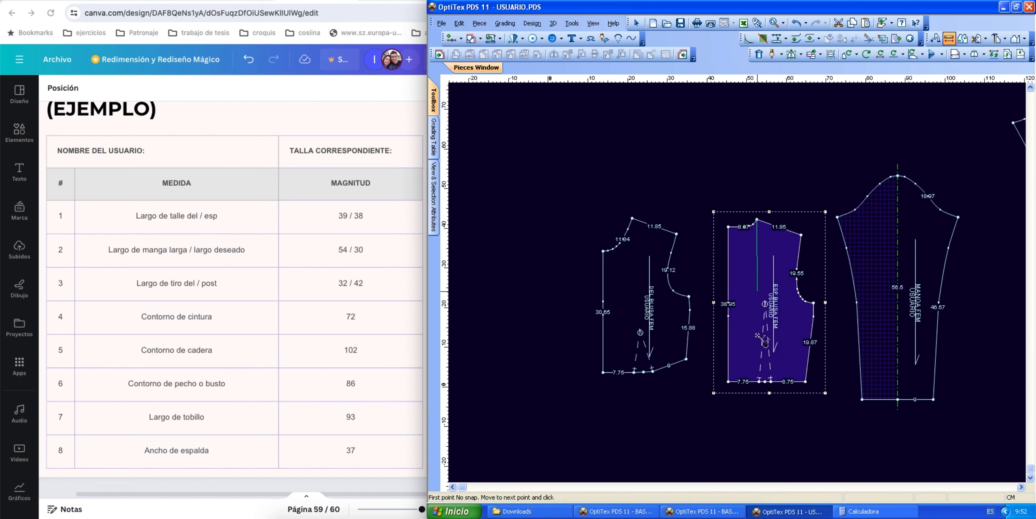
click(758, 381)
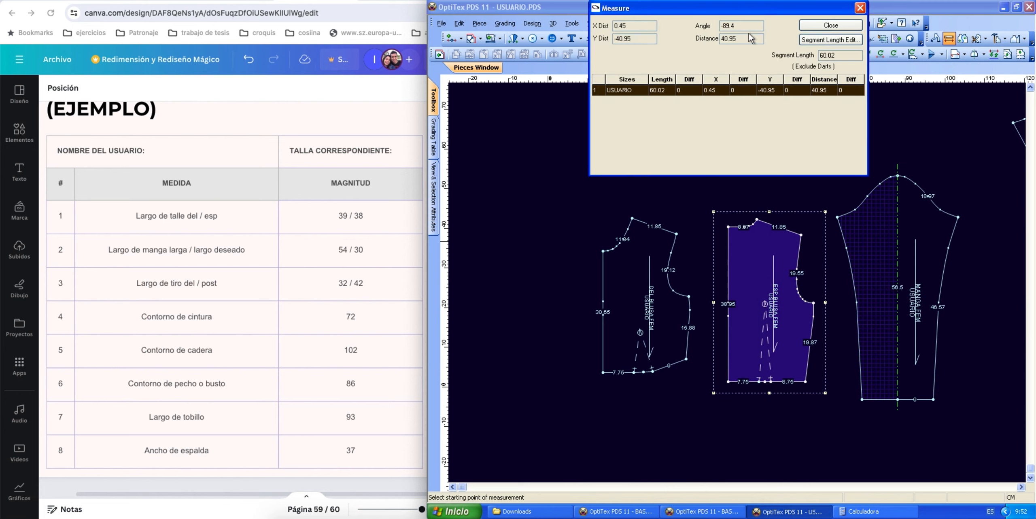
click(859, 8)
Switch to the Calculator, subtract the user's 38 cm back length from 41, and return to the USUARIO file
click(862, 511)
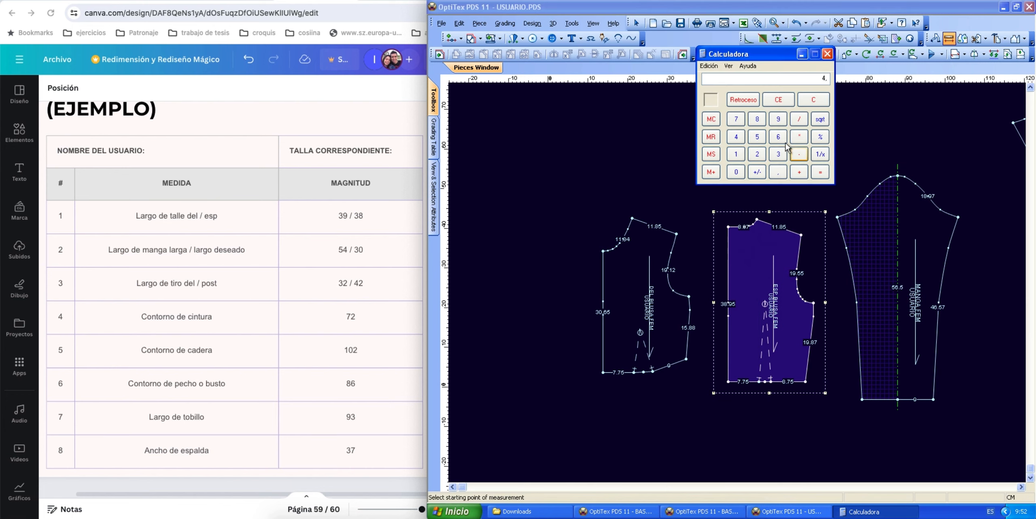
click(736, 137)
click(736, 153)
click(799, 154)
click(777, 154)
click(757, 119)
click(824, 175)
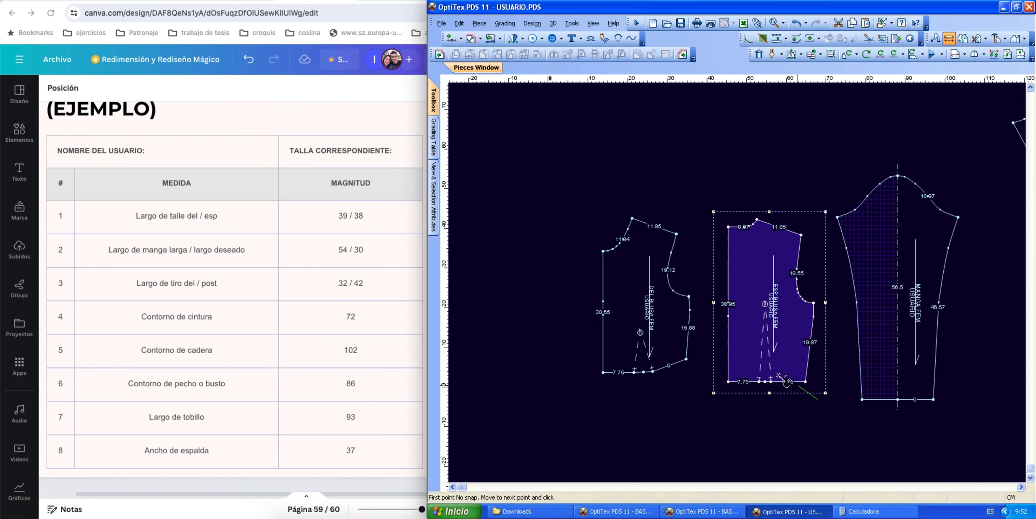
click(816, 397)
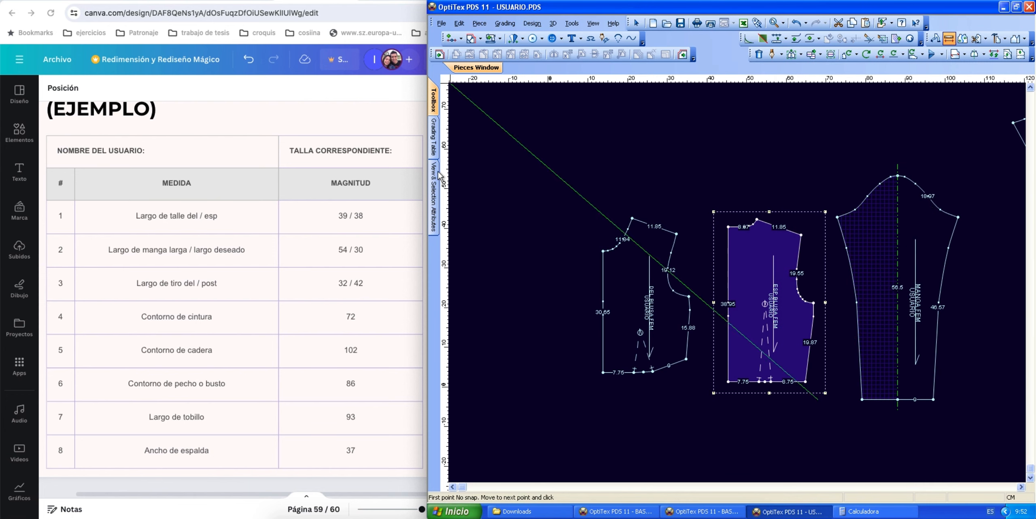
Shift all waistline points of the back blouse up 3 cm with Multi Move and return to the Select tool
click(433, 103)
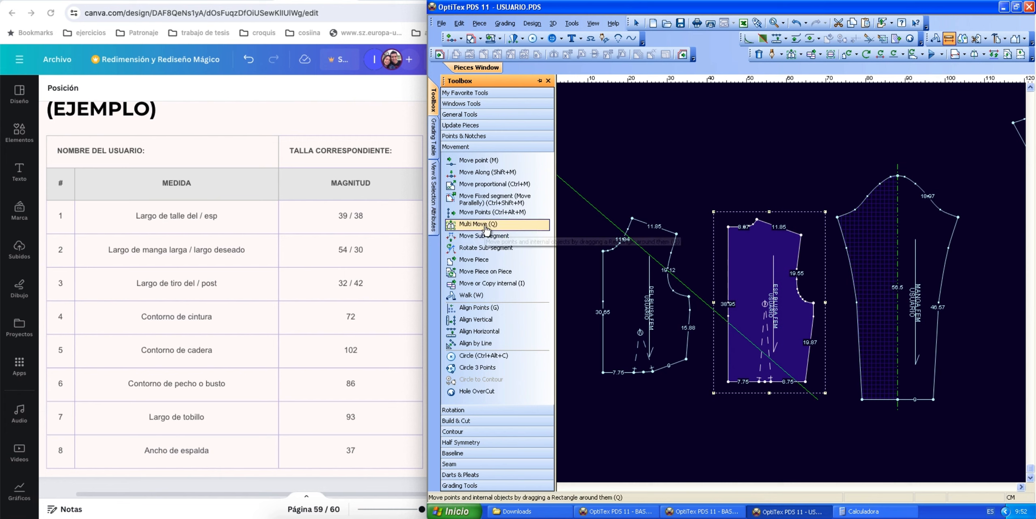
click(492, 225)
drag(719, 356, 826, 410)
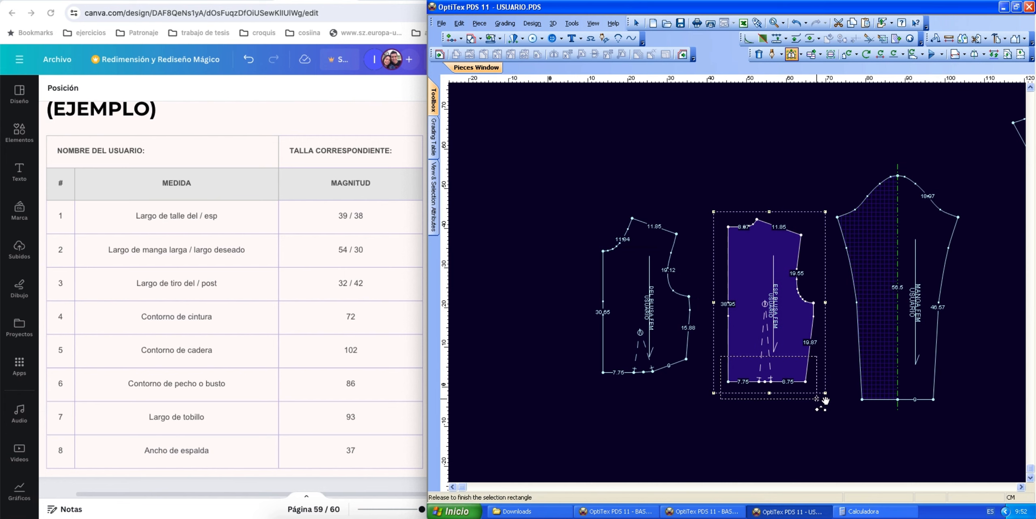
click(737, 381)
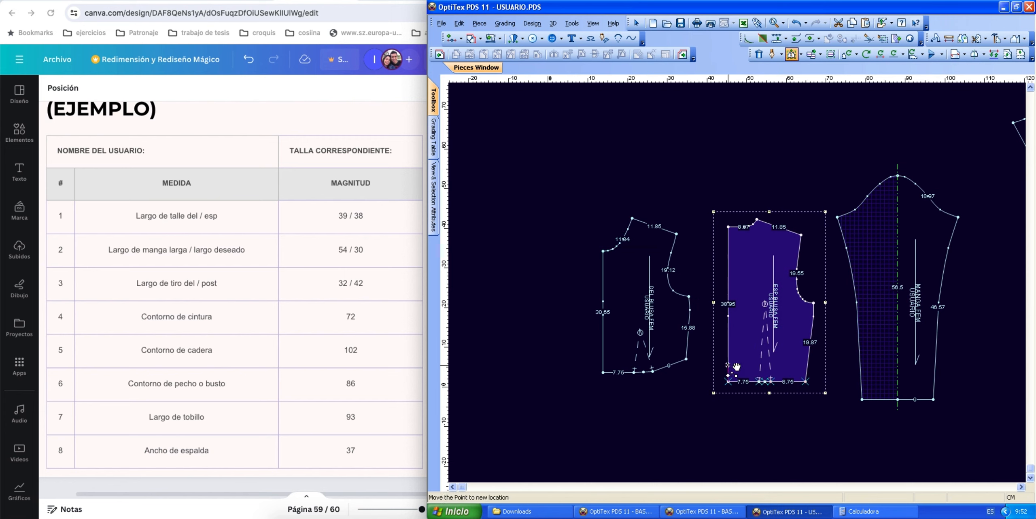
right_click(728, 364)
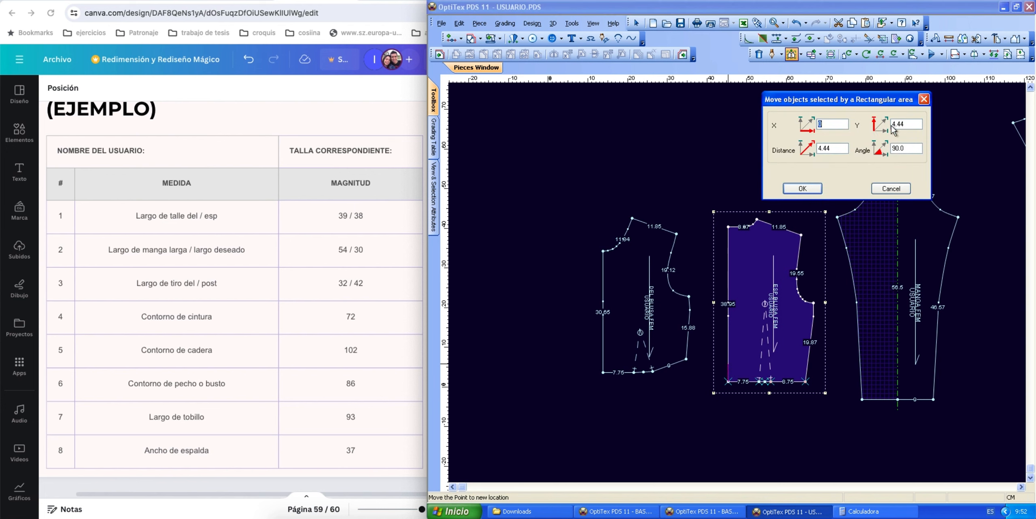
double_click(905, 124)
text(3)
click(906, 511)
click(906, 511)
click(799, 189)
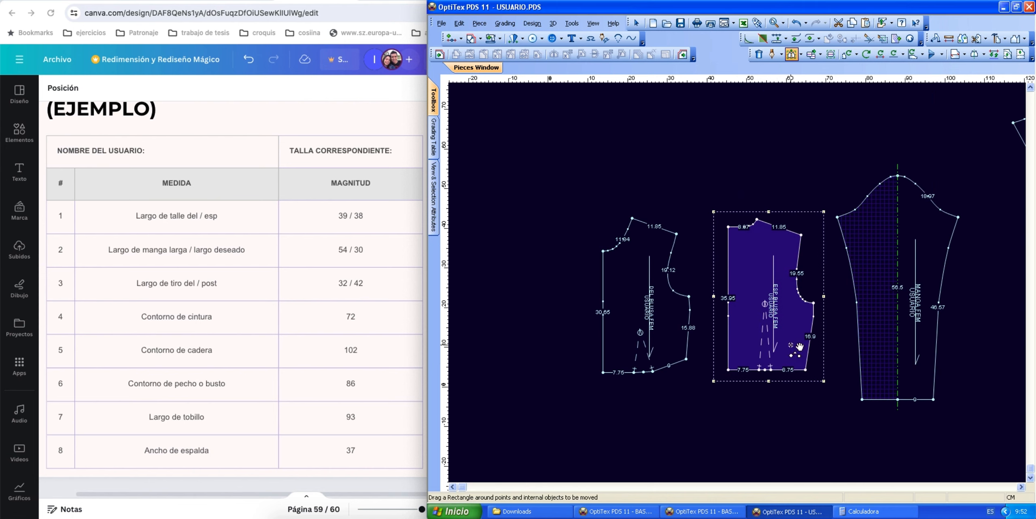
right_click(753, 162)
click(776, 169)
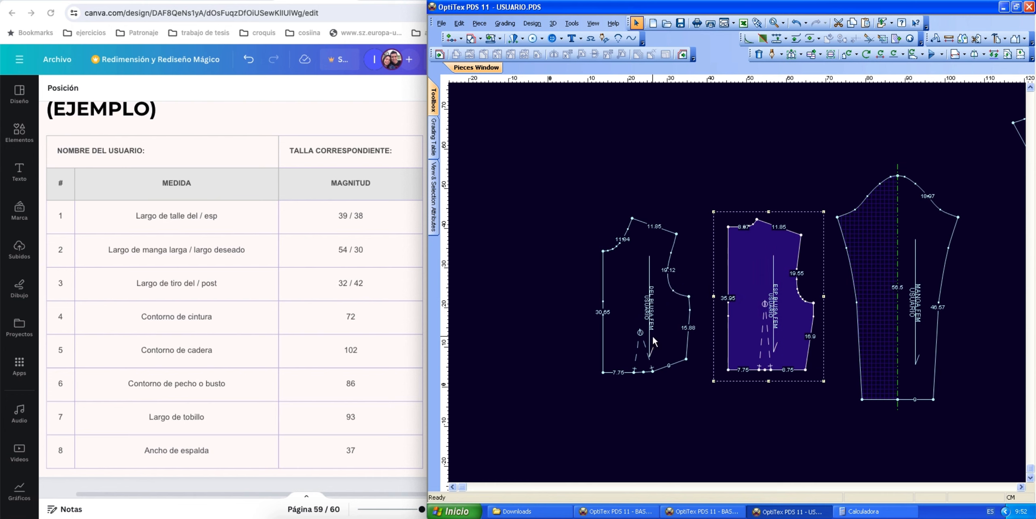
click(639, 334)
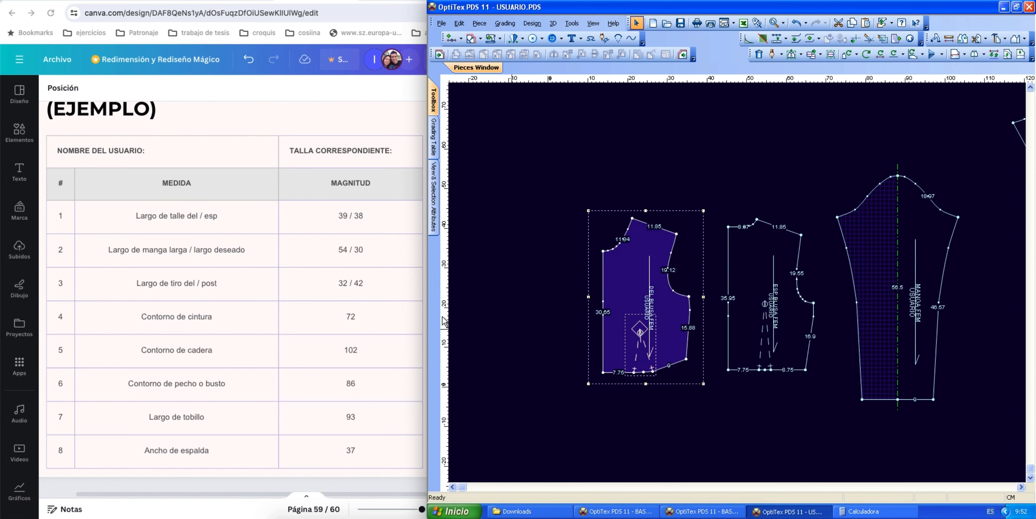
click(378, 320)
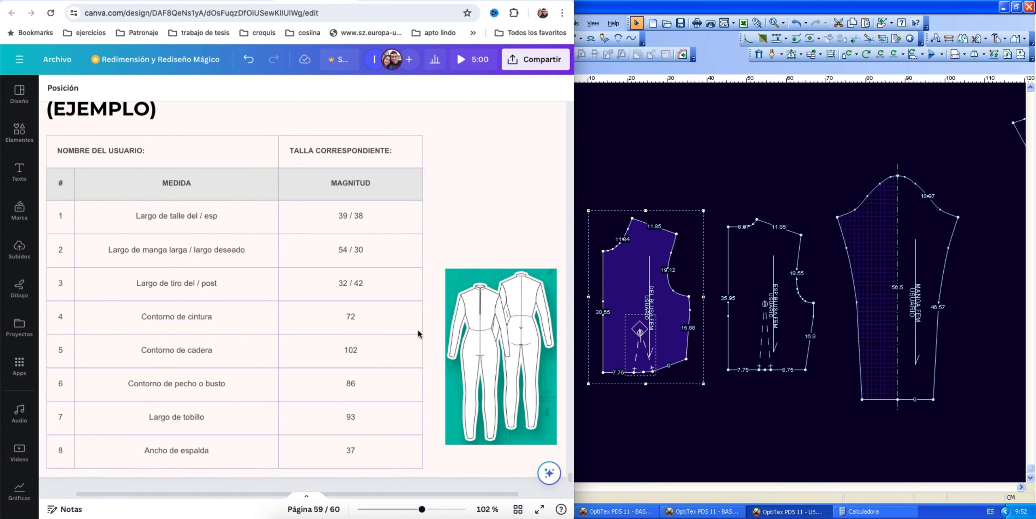
click(783, 394)
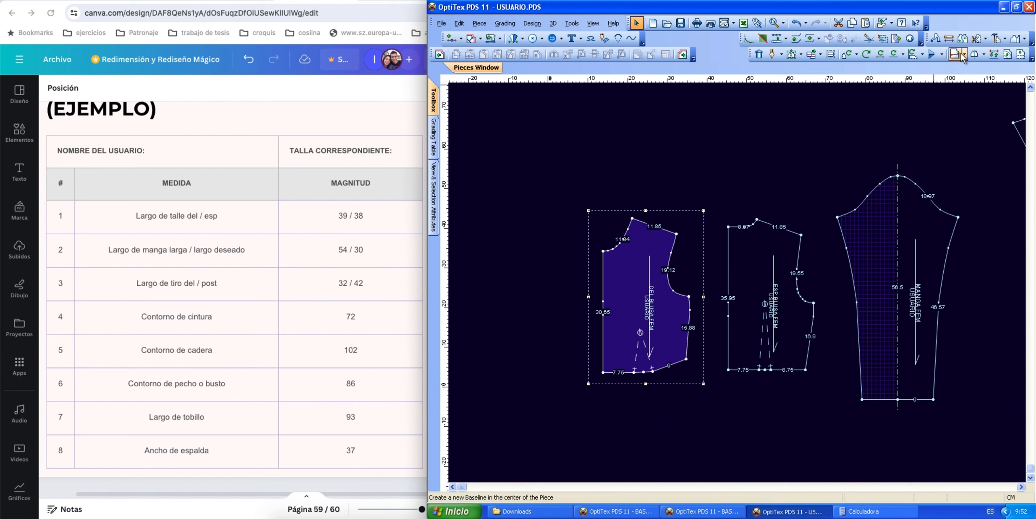
click(948, 38)
right_click(854, 126)
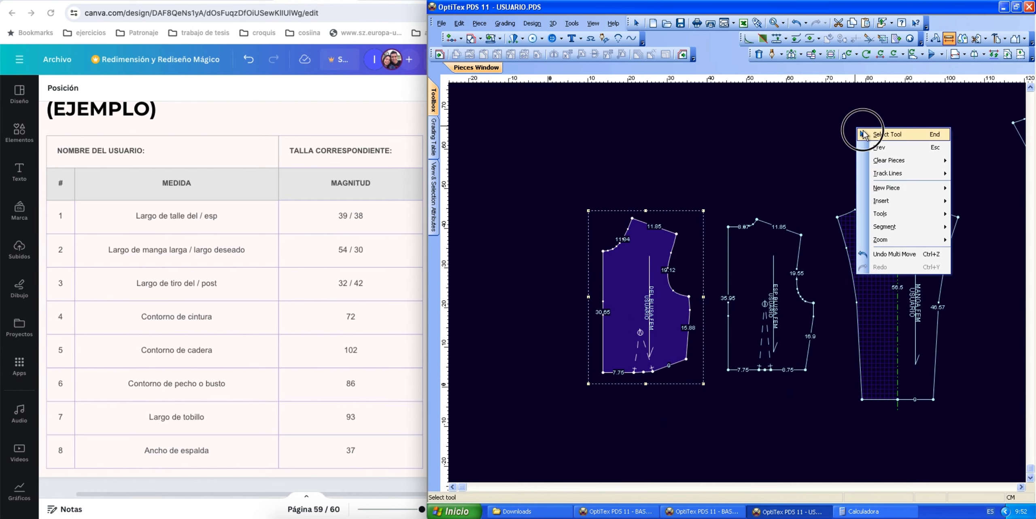
click(863, 131)
Delete the waist dart and its remaining intermediate point from the back blouse's waistline
key(Delete)
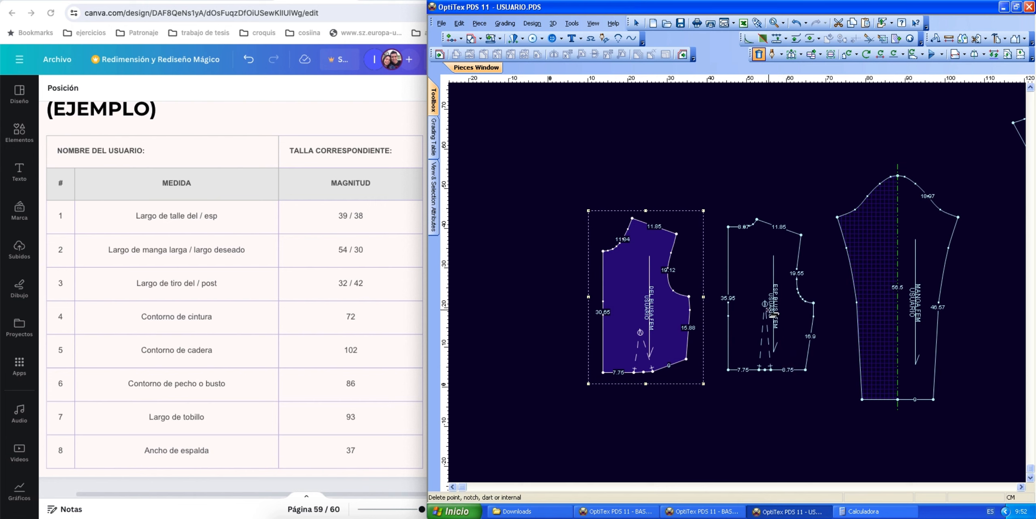
click(766, 370)
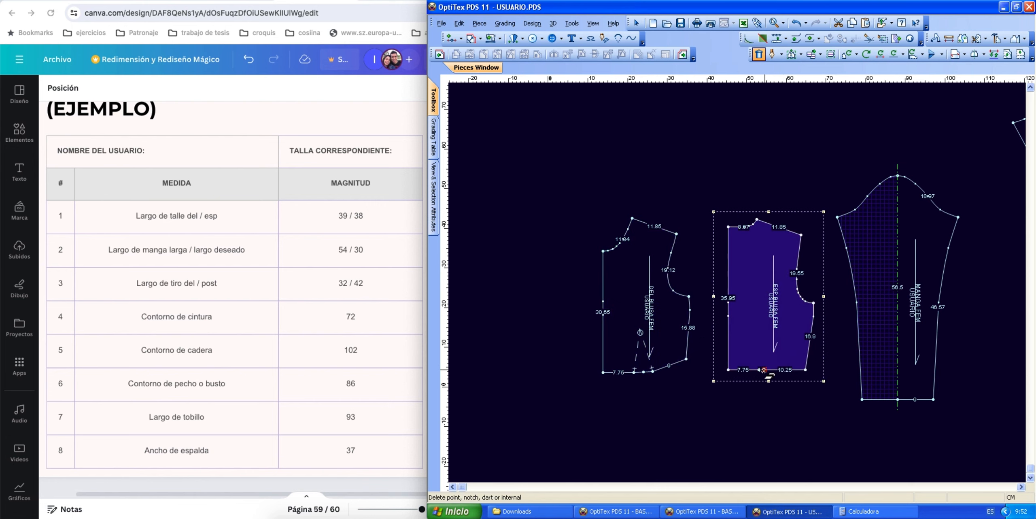
click(761, 370)
Delete the waist dart and its leftover points from the front blouse's waistline and return to the Select tool
click(653, 371)
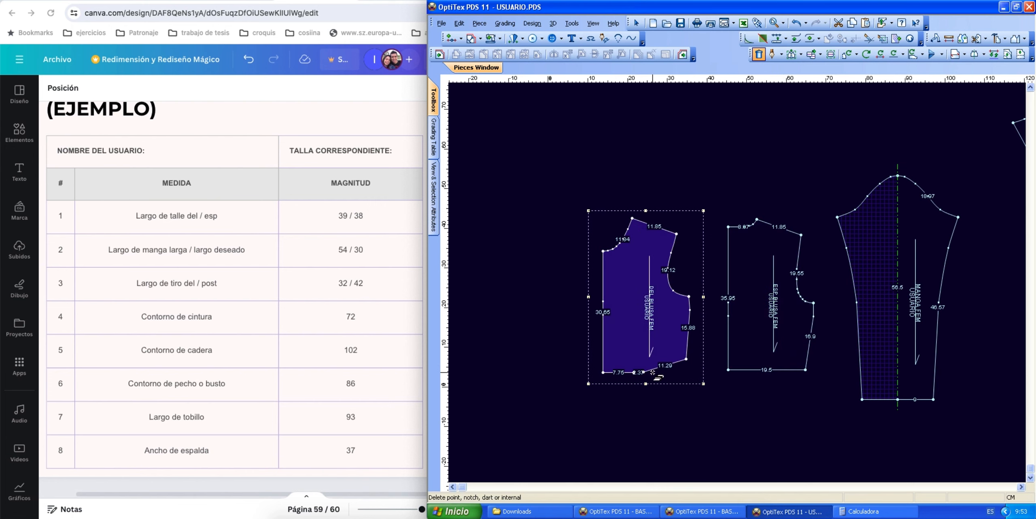
click(653, 371)
click(644, 372)
click(636, 376)
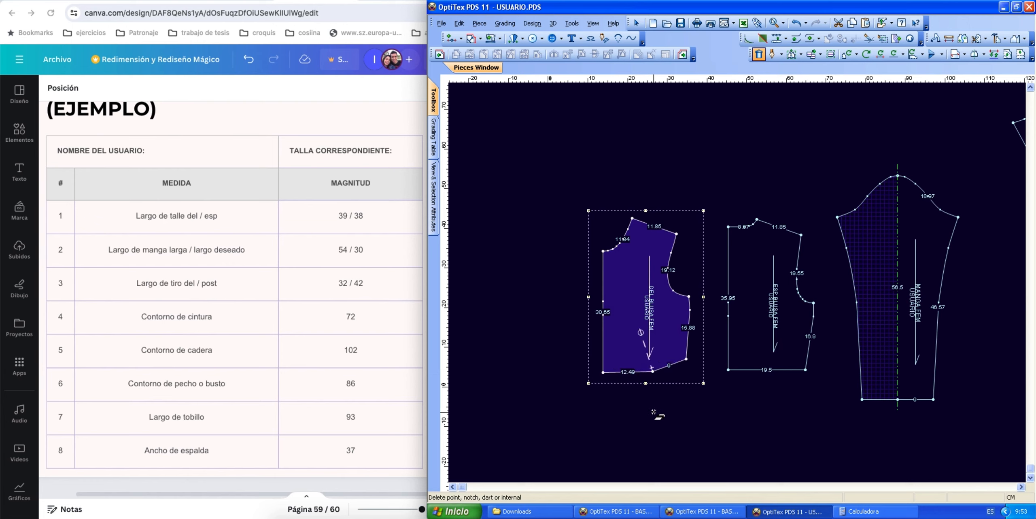
right_click(673, 432)
click(694, 284)
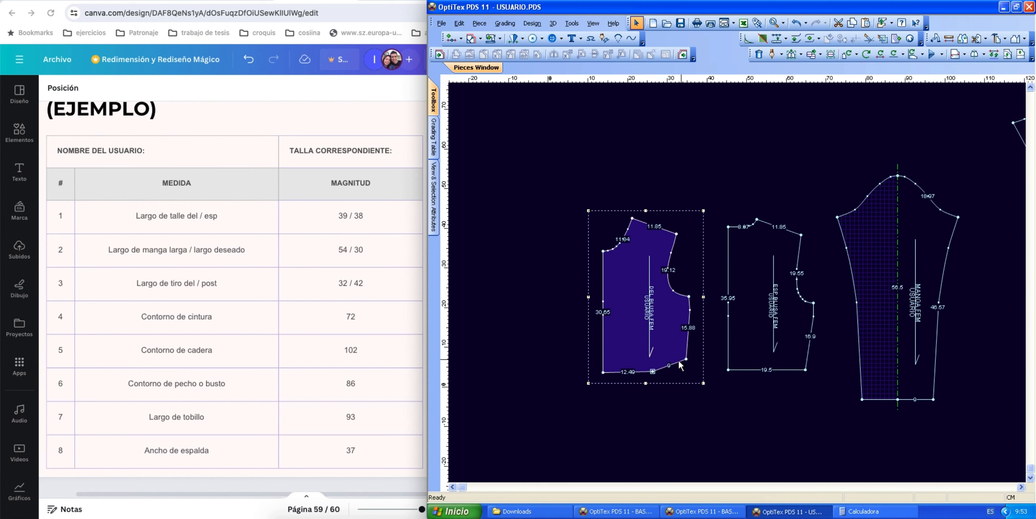
Turn off Grading for the intermediate point on the front blouse's waistline
click(652, 371)
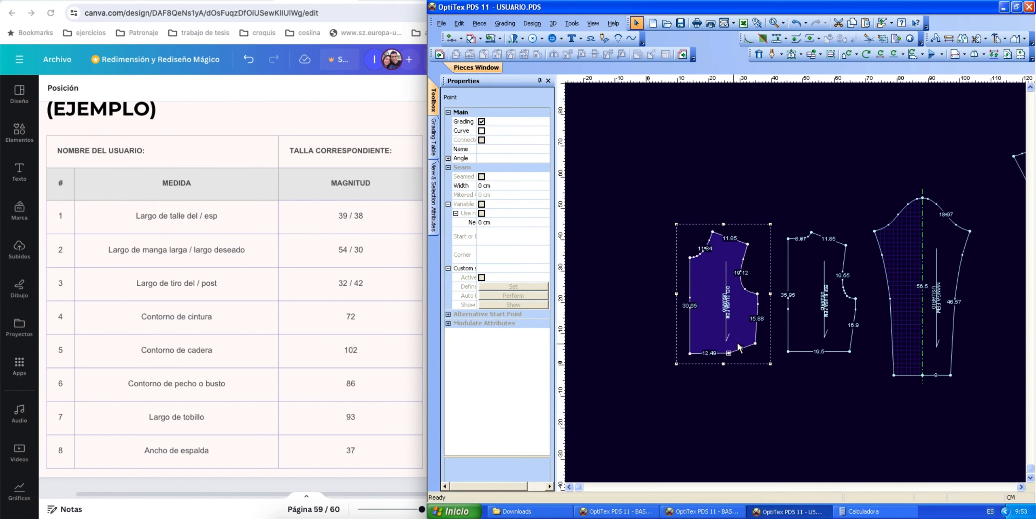
click(482, 122)
click(760, 416)
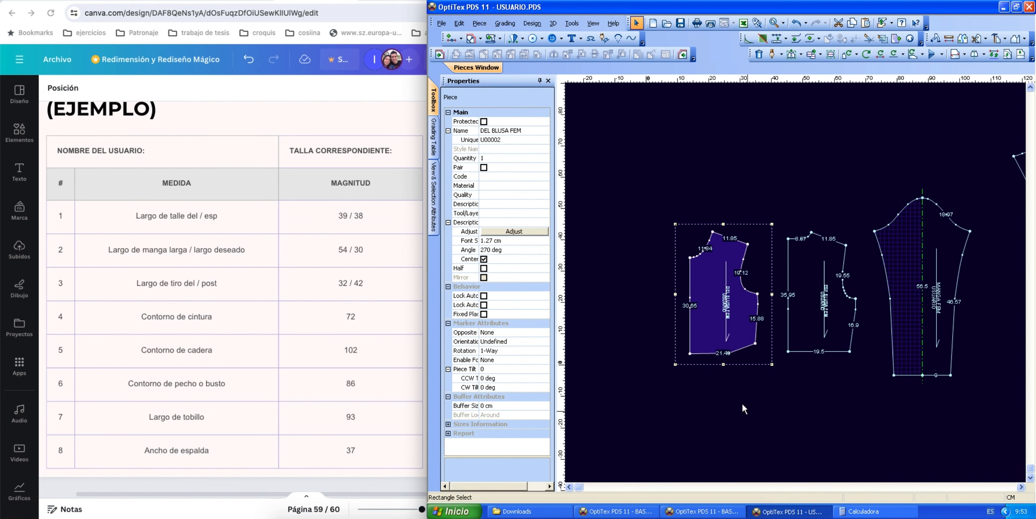
click(539, 81)
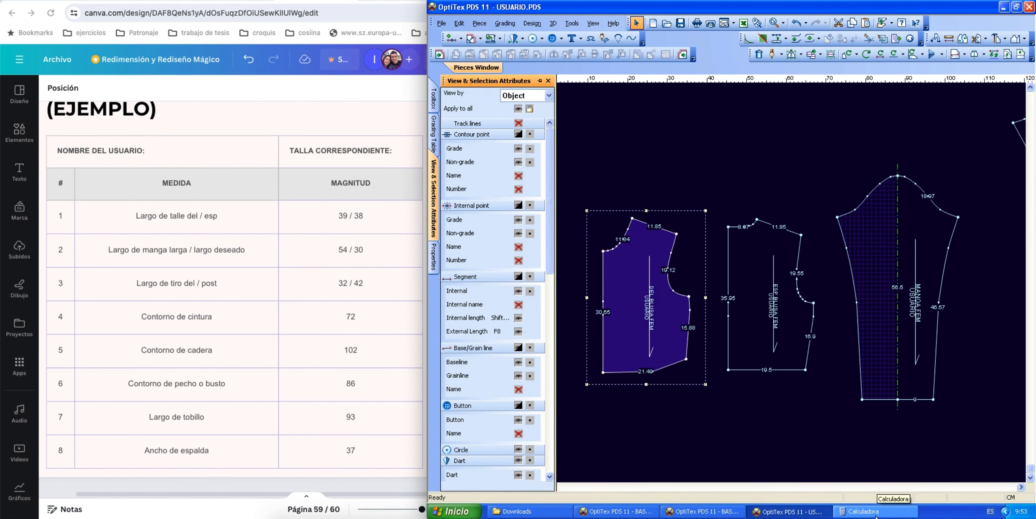
Switch to the Calculator, divide the user's 72 cm waist by 4, and return to the USUARIO file
click(863, 511)
click(735, 119)
click(757, 154)
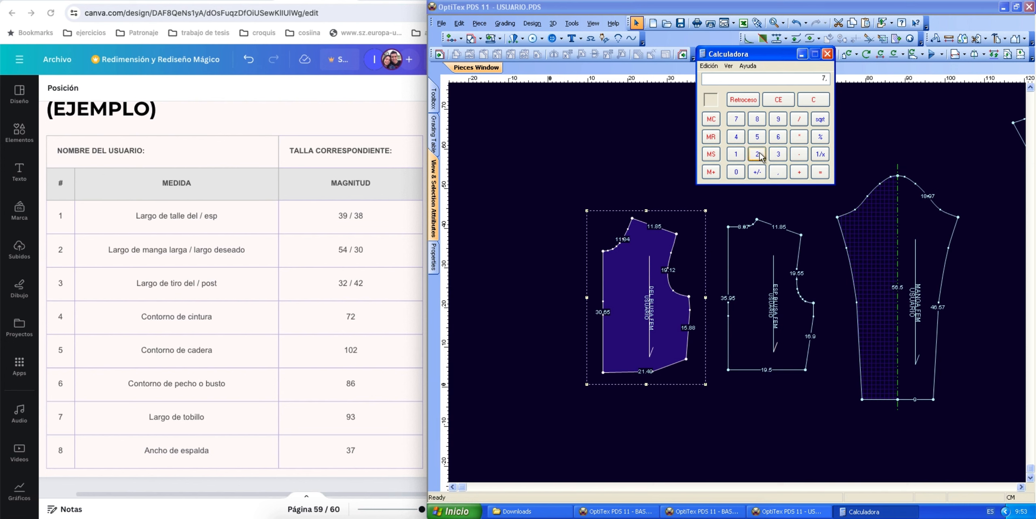
click(799, 118)
click(736, 137)
click(820, 172)
click(657, 389)
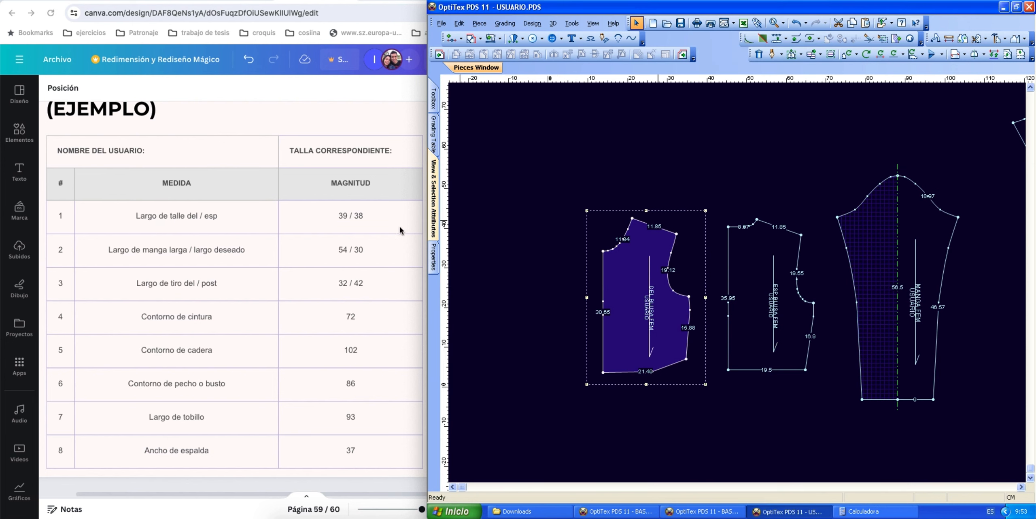
Add a grading point on the front blouse's waistline, 18 cm from the centre-front corner, and return to the Select tool
key(p)
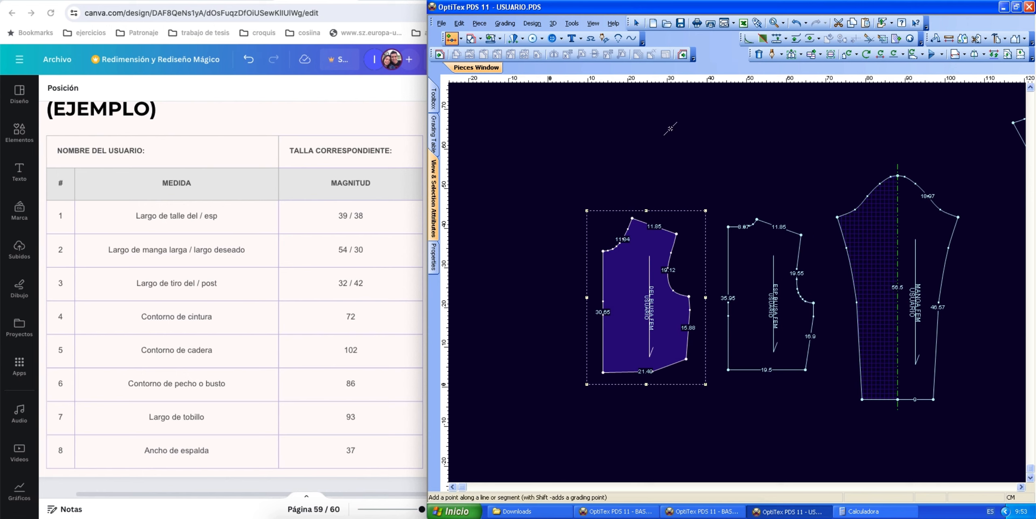
click(612, 371)
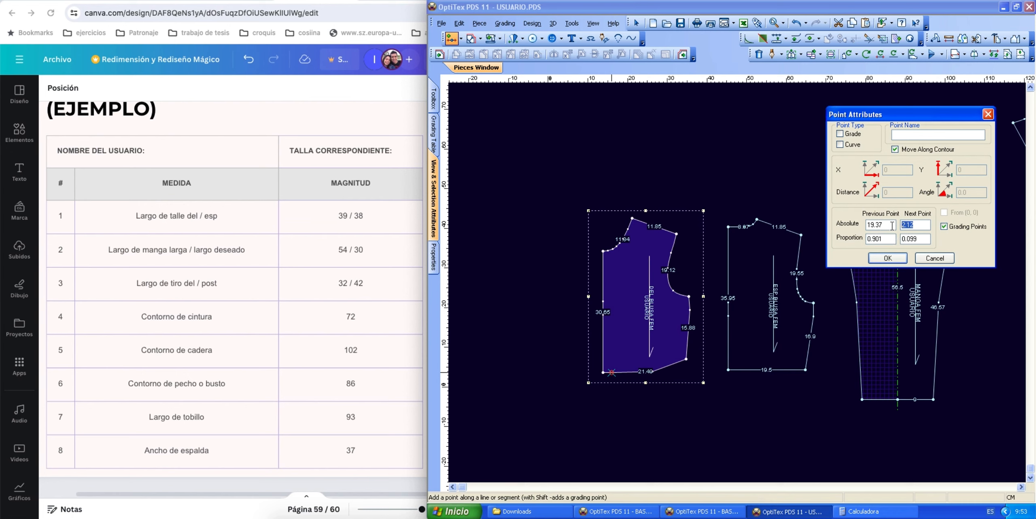
text(18)
click(840, 134)
click(861, 511)
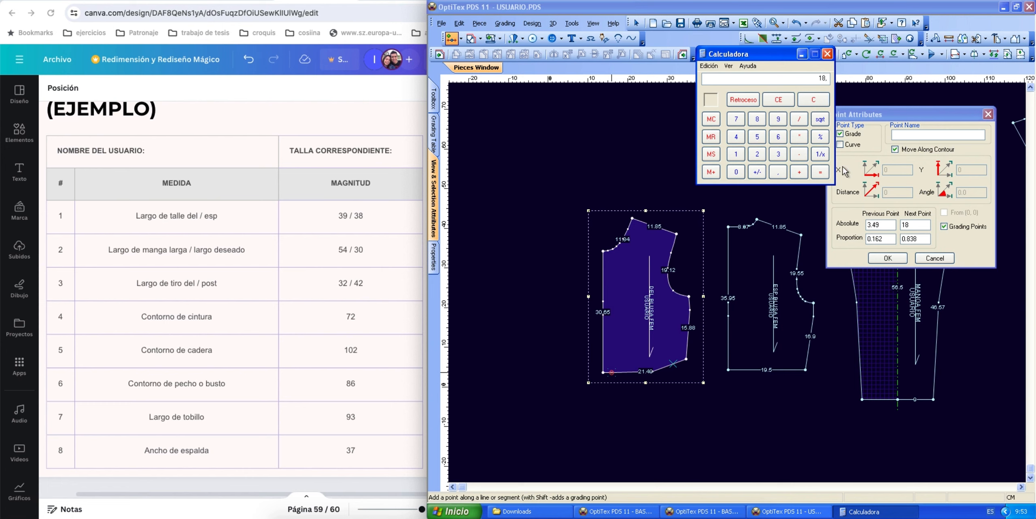
click(801, 55)
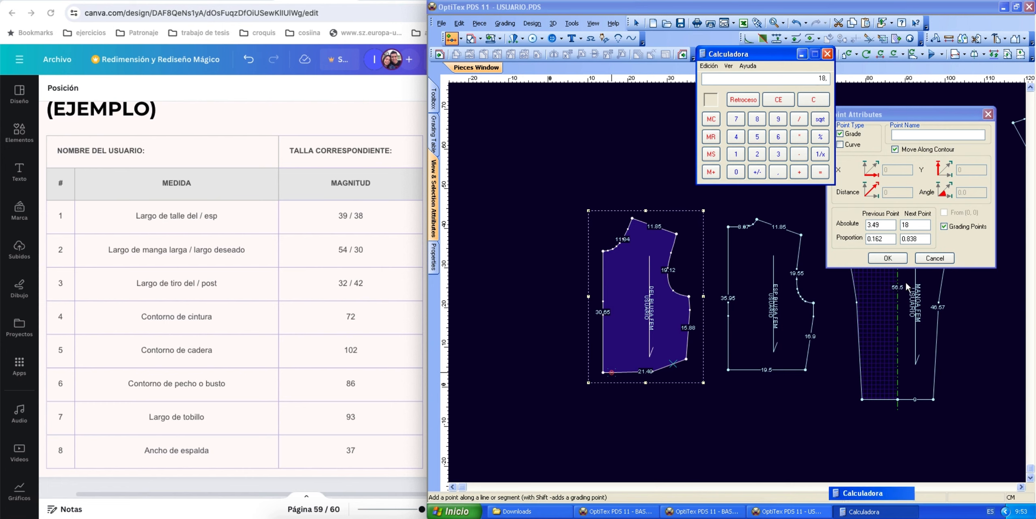
click(887, 257)
right_click(706, 240)
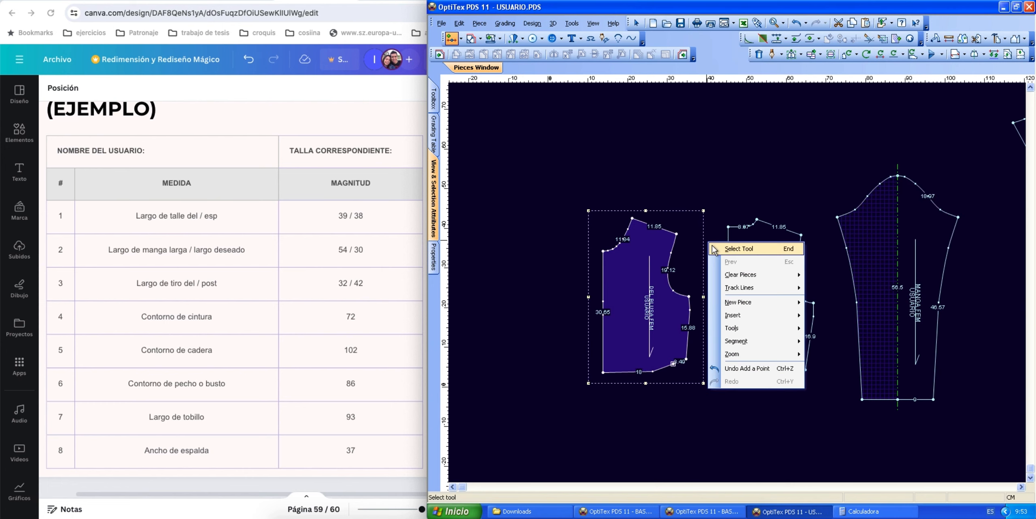
click(718, 247)
Delete the old side-waist corner point of the front blouse so the side seam ends at the new waist point
key(Delete)
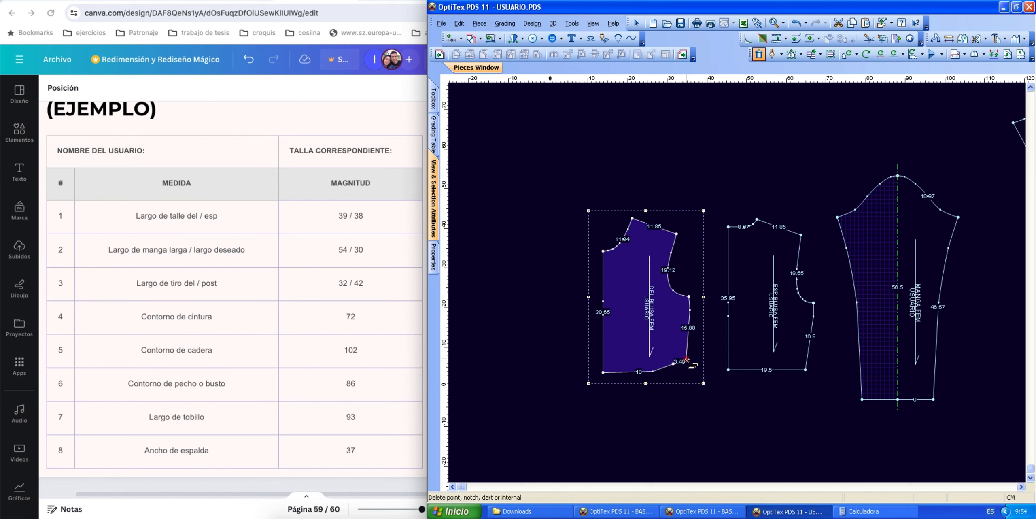
click(686, 358)
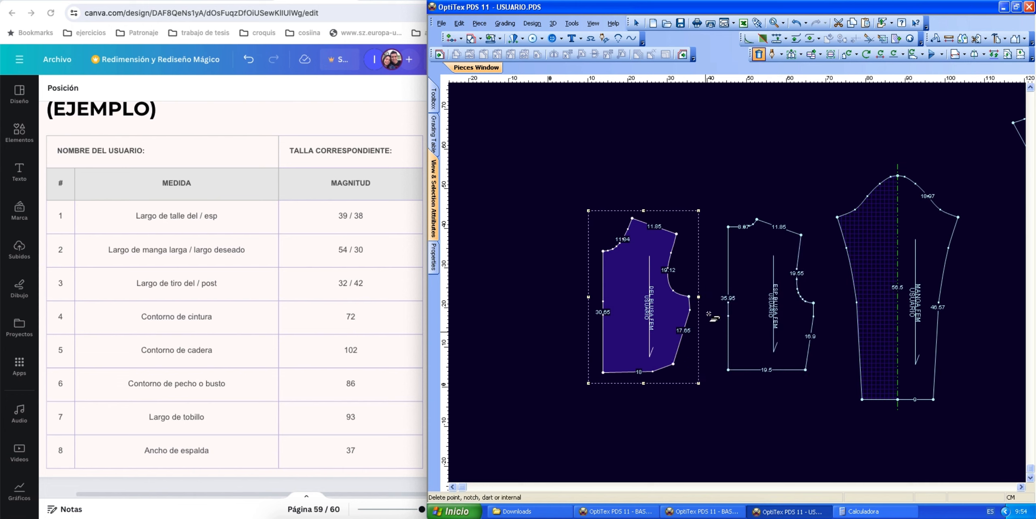
right_click(722, 190)
click(730, 196)
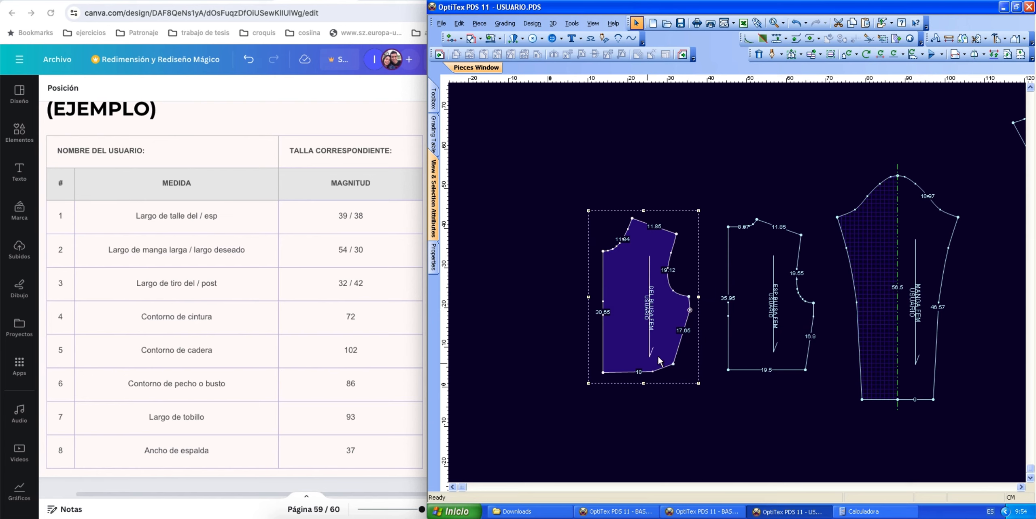
Make the front blouse's side seam point just below the armhole a curve point
scroll(689, 315, up, 3)
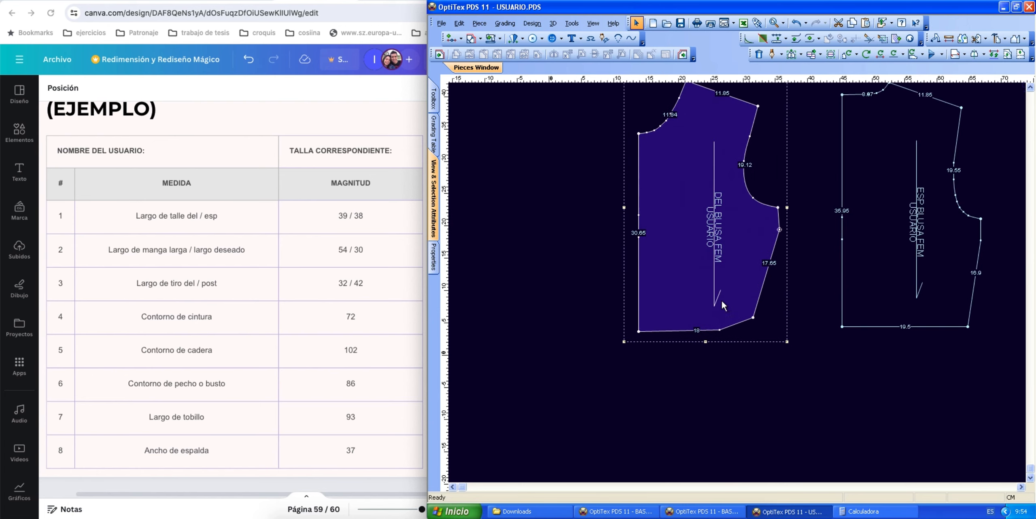
click(803, 199)
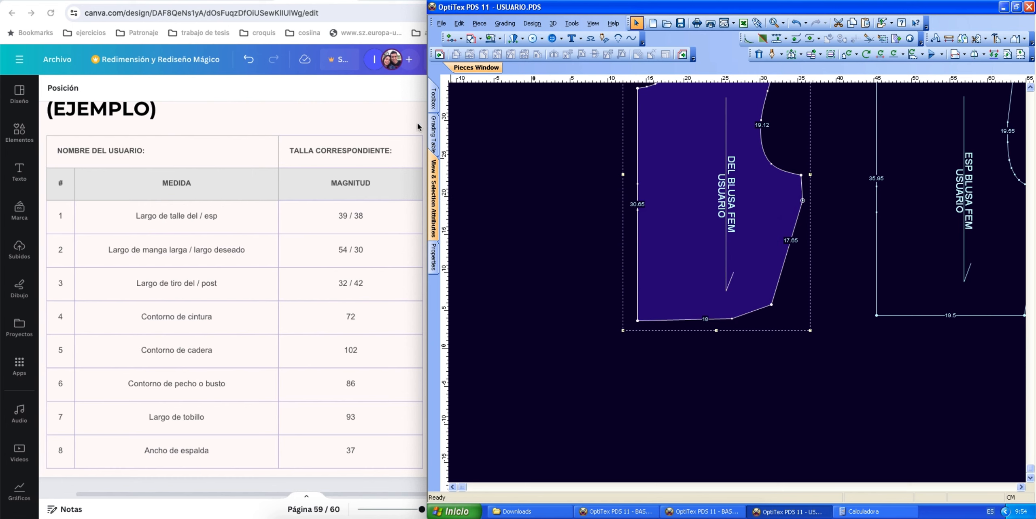
click(434, 257)
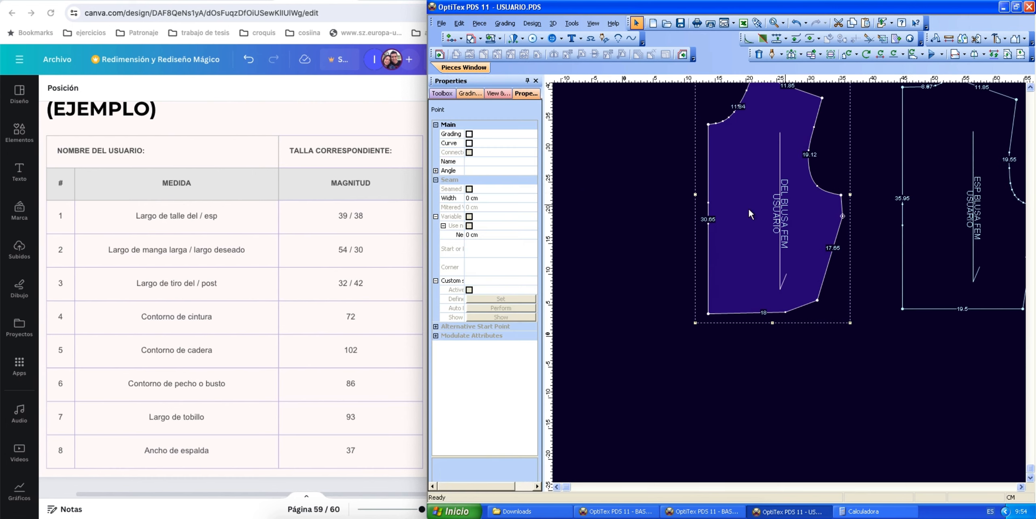
click(470, 143)
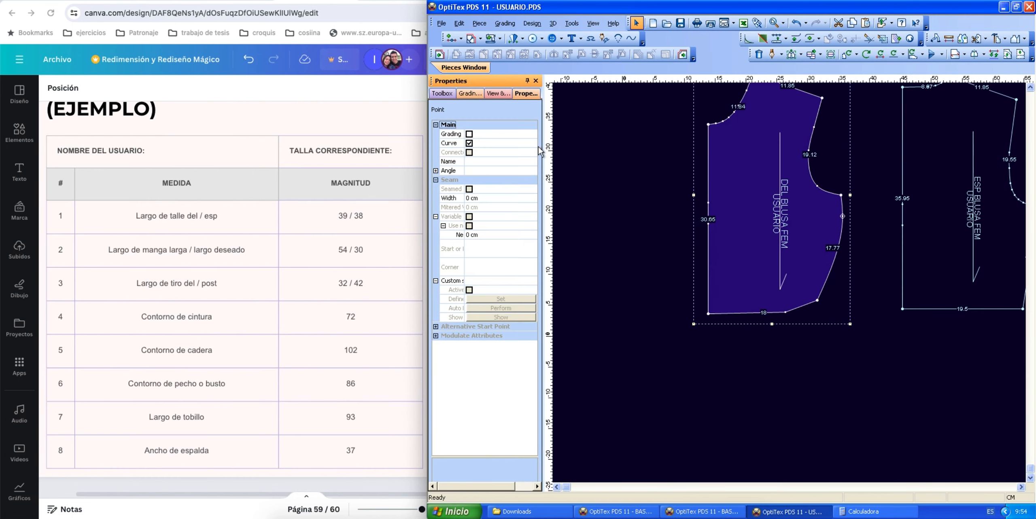
click(842, 216)
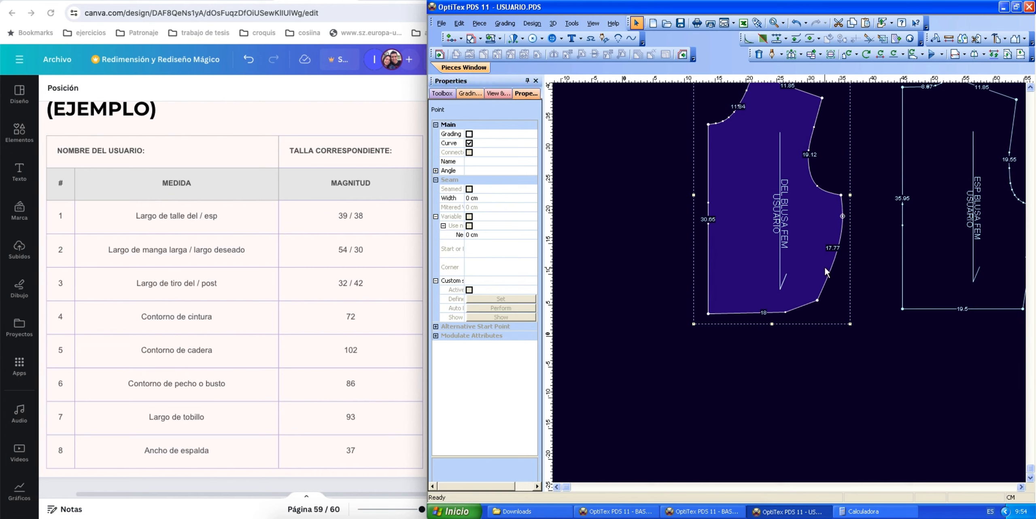
Move a new point on the lower half of the front blouse's side seam about 0.98 cm inward with Move Point
key(m)
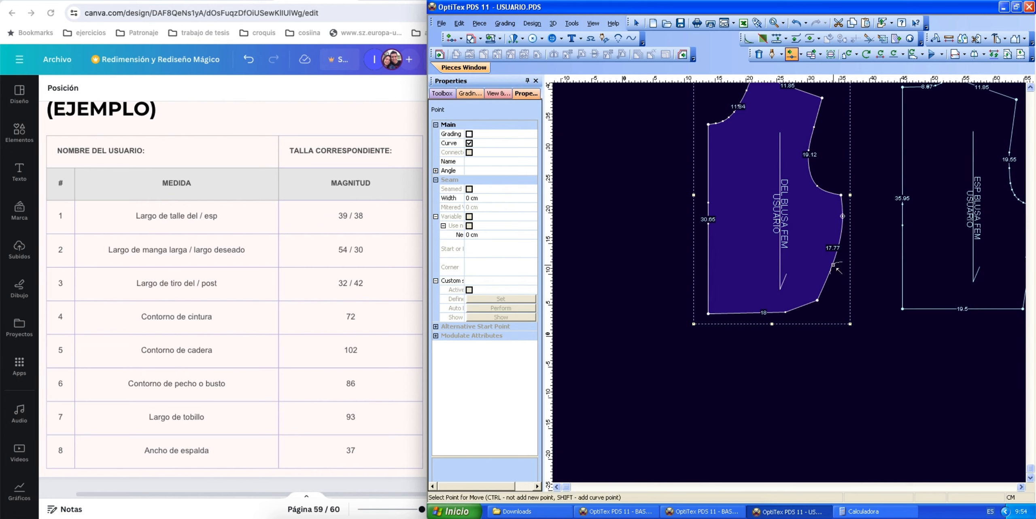
click(837, 269)
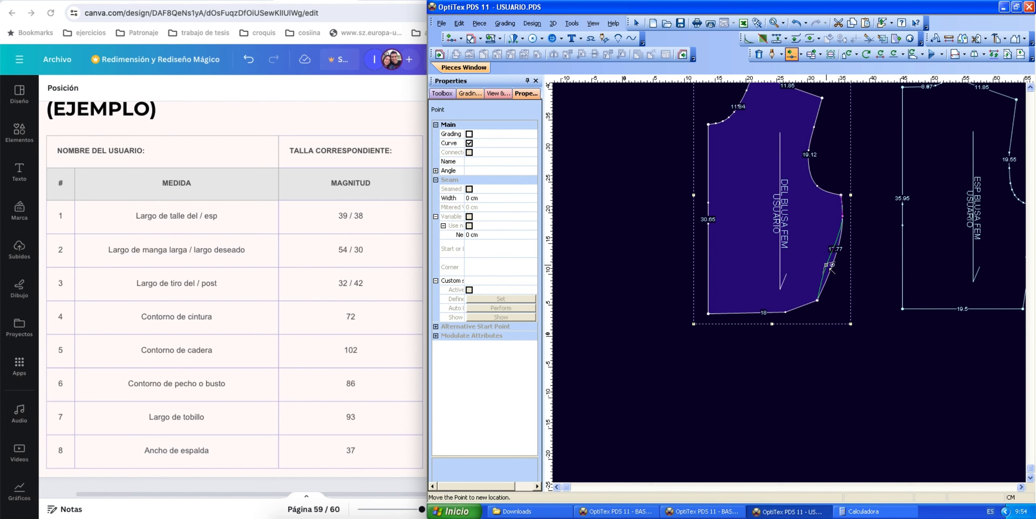
click(830, 268)
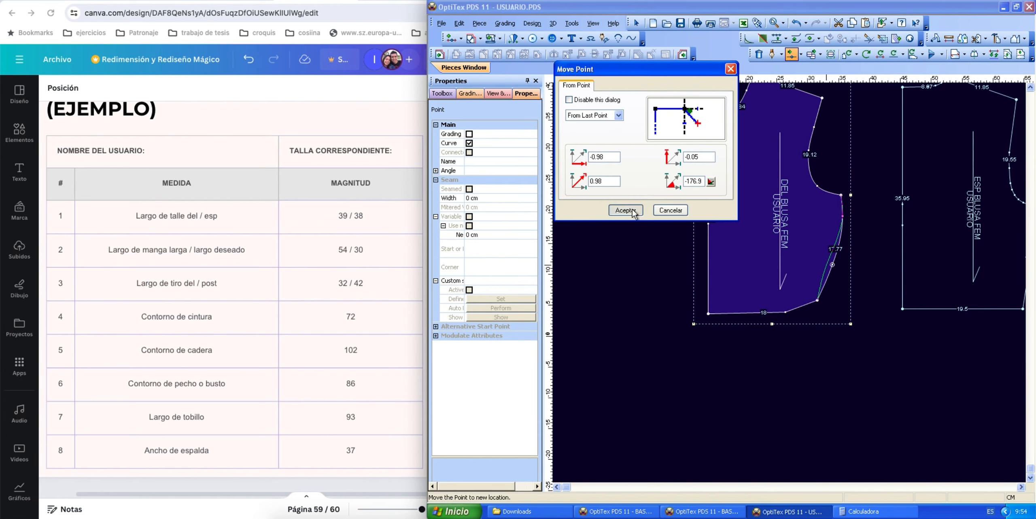
click(625, 213)
click(838, 235)
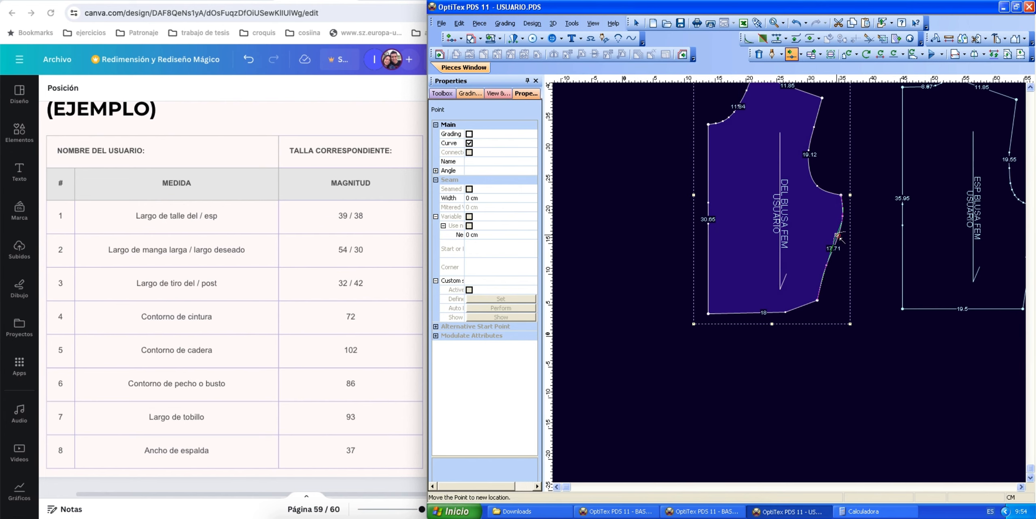
click(841, 239)
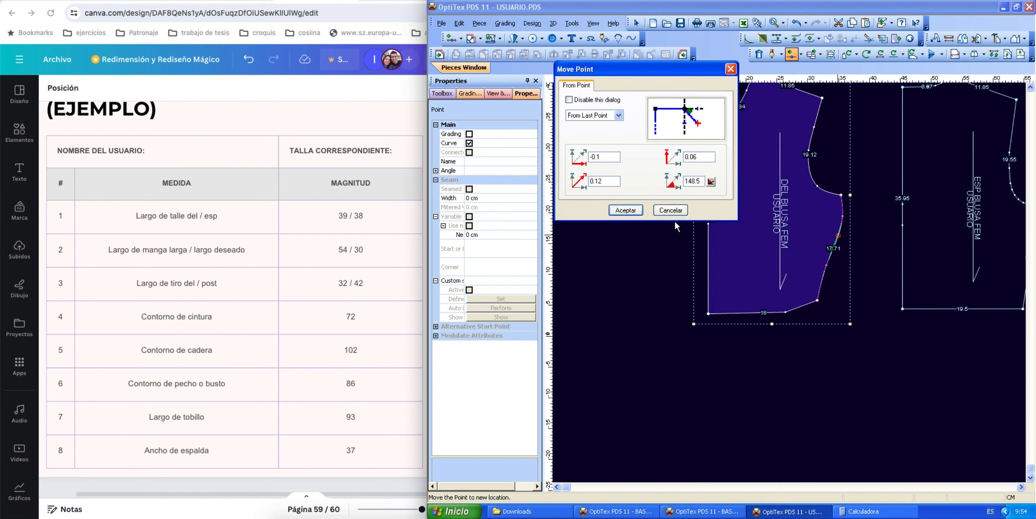
click(626, 212)
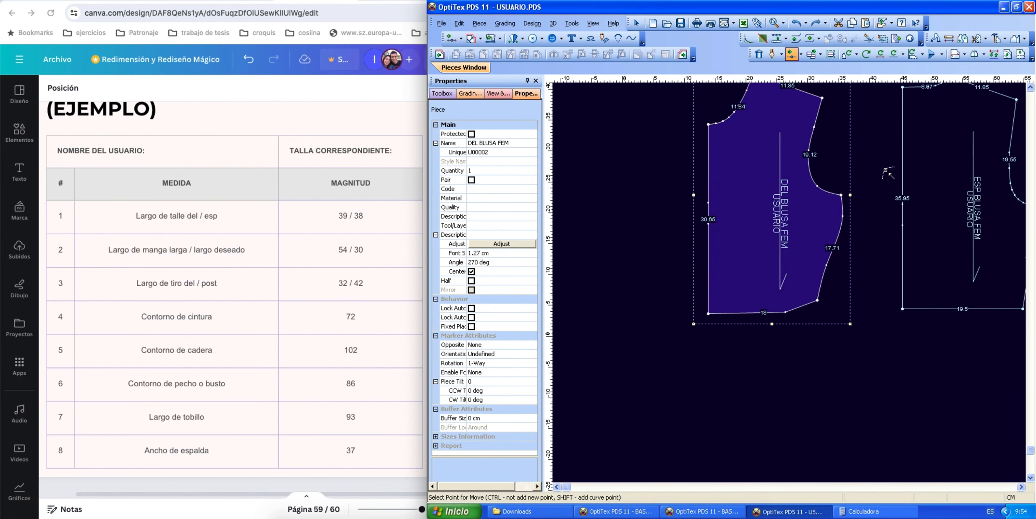
right_click(885, 170)
click(899, 175)
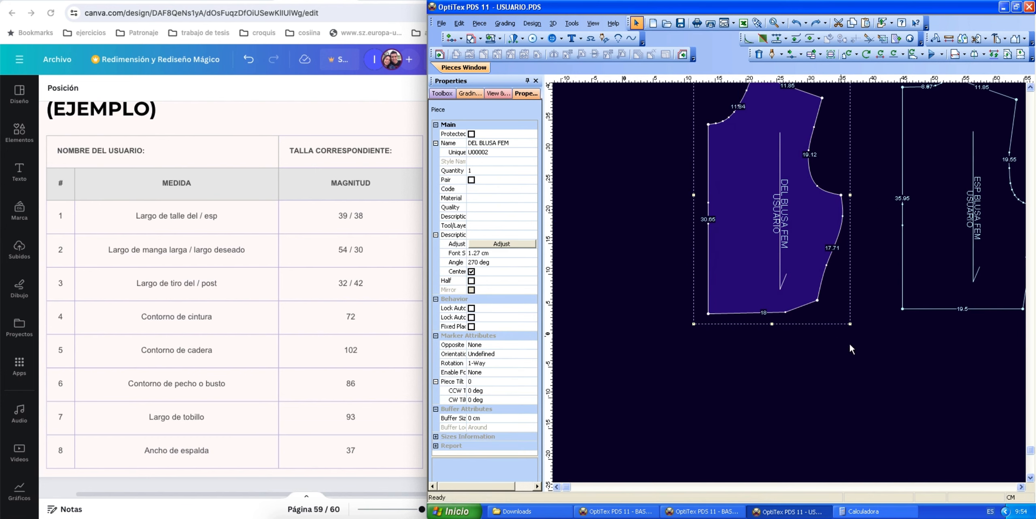
scroll(783, 305, down, 3)
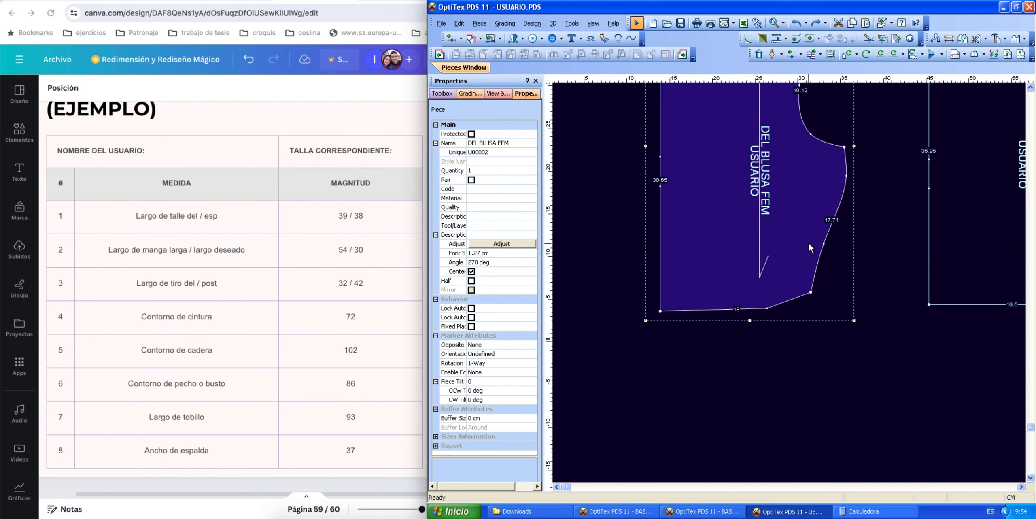
Move the front blouse's side seam point below the armhole about 0.47 cm inward and downward with Move Point, and return to the Select tool
scroll(806, 287, up, 2)
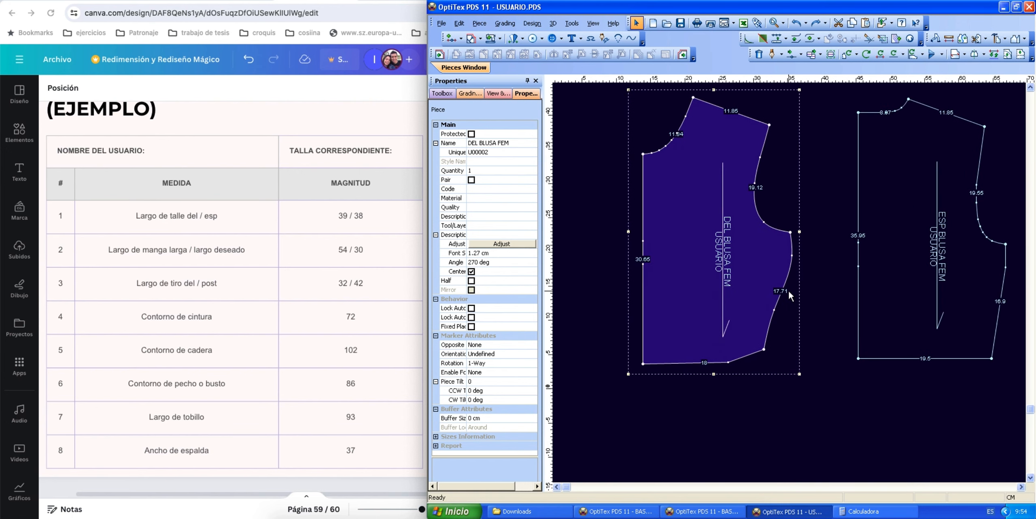
key(m)
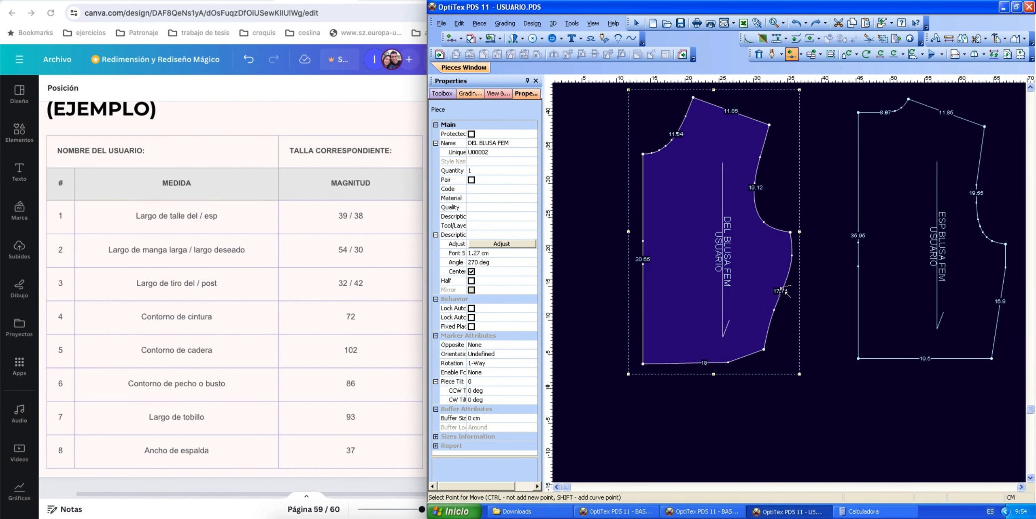
click(791, 255)
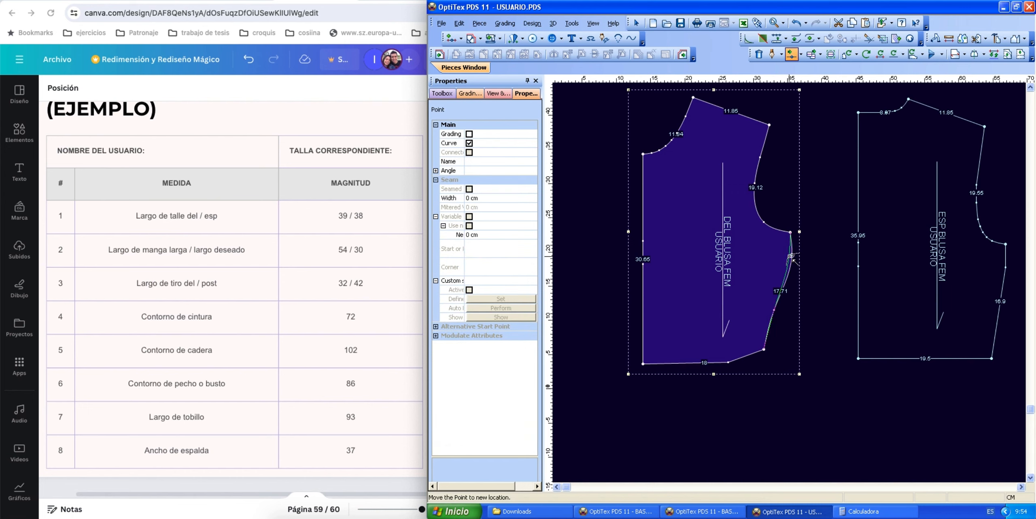
click(793, 261)
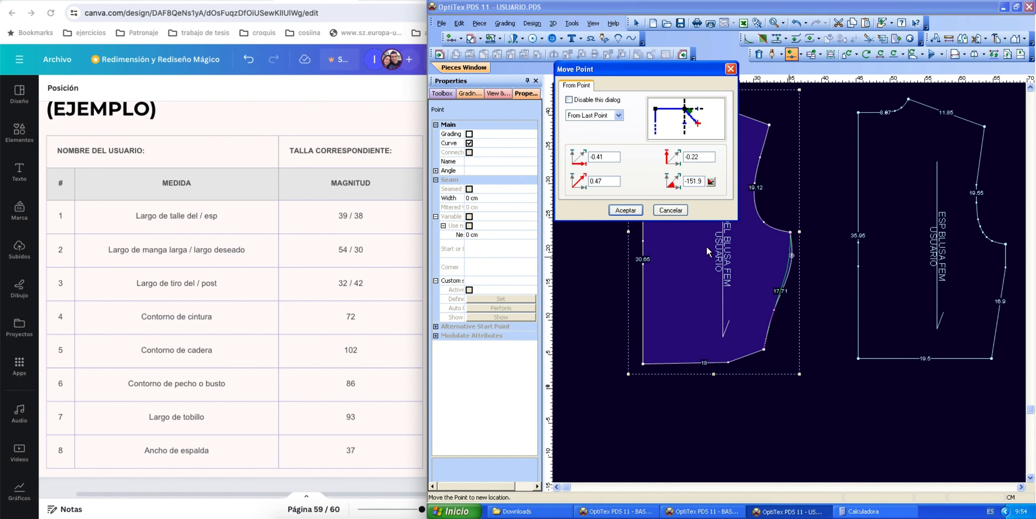
click(620, 211)
right_click(830, 254)
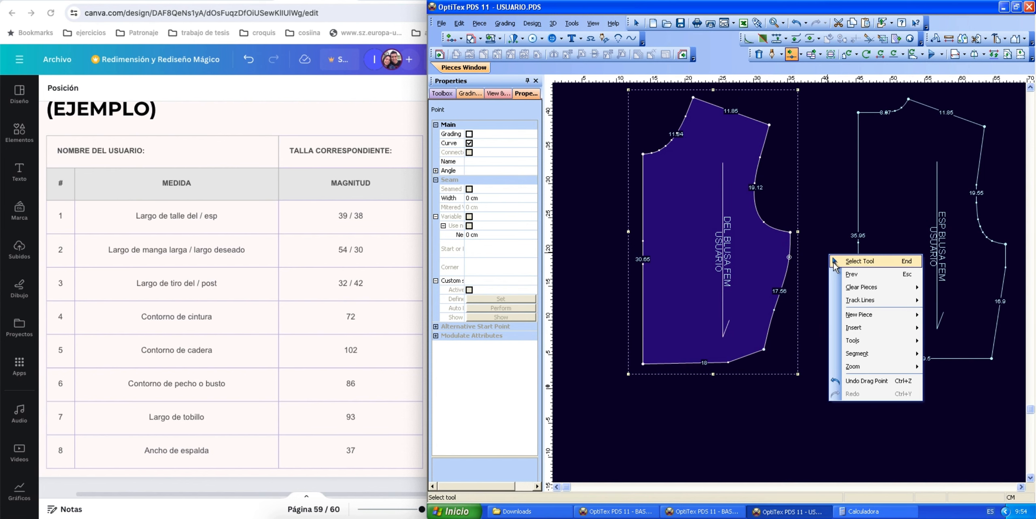
click(841, 262)
Make the intermediate point on the front blouse's waistline, near the side, a curve point
scroll(735, 360, down, 1)
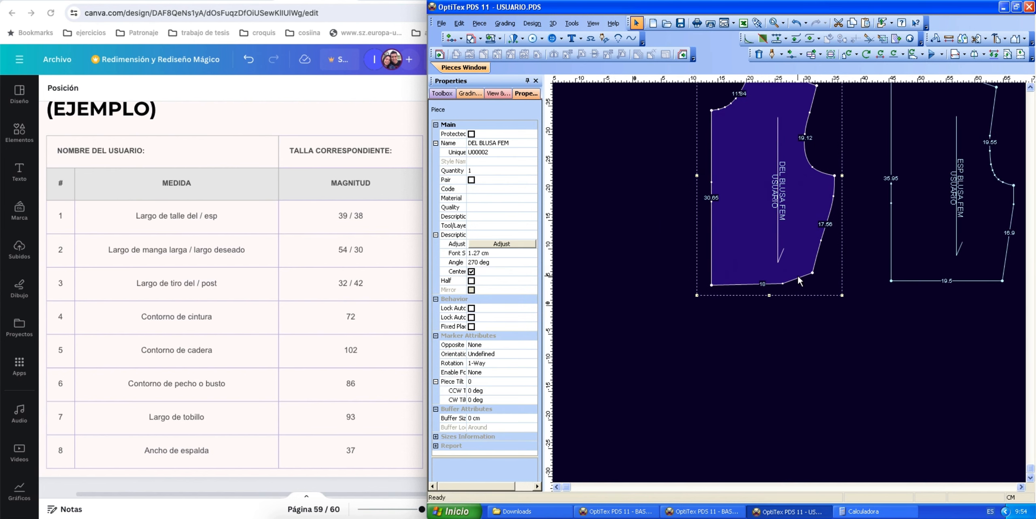
scroll(839, 161, up, 1)
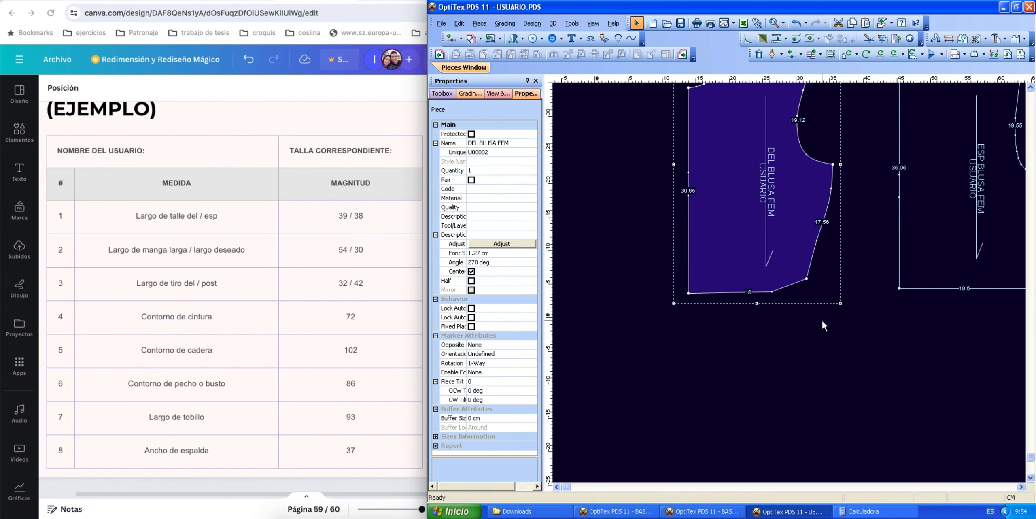
scroll(779, 272, down, 1)
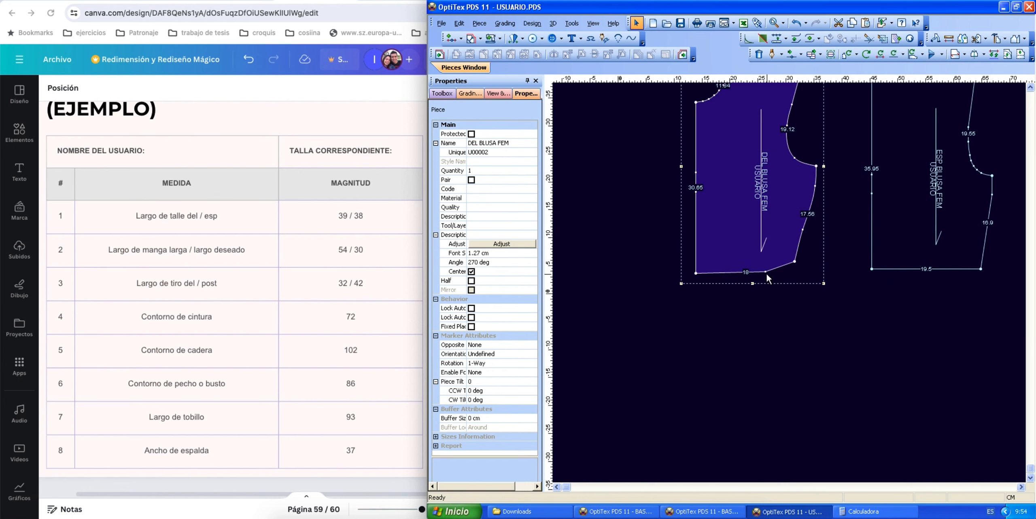
click(765, 272)
click(469, 142)
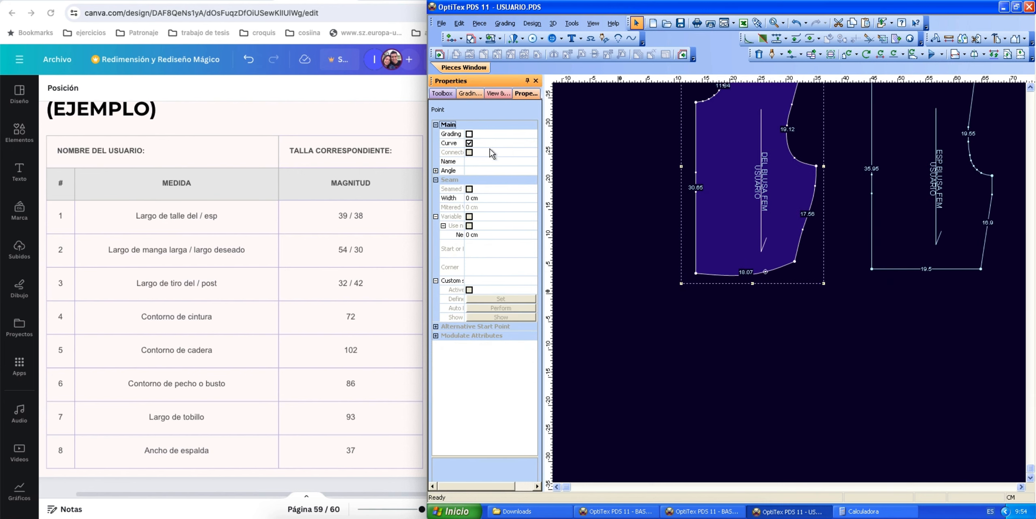
Move a new point on the centre-front half of the front waistline with Move Point, and shift it again about 0.31 cm toward centre front and upward
key(m)
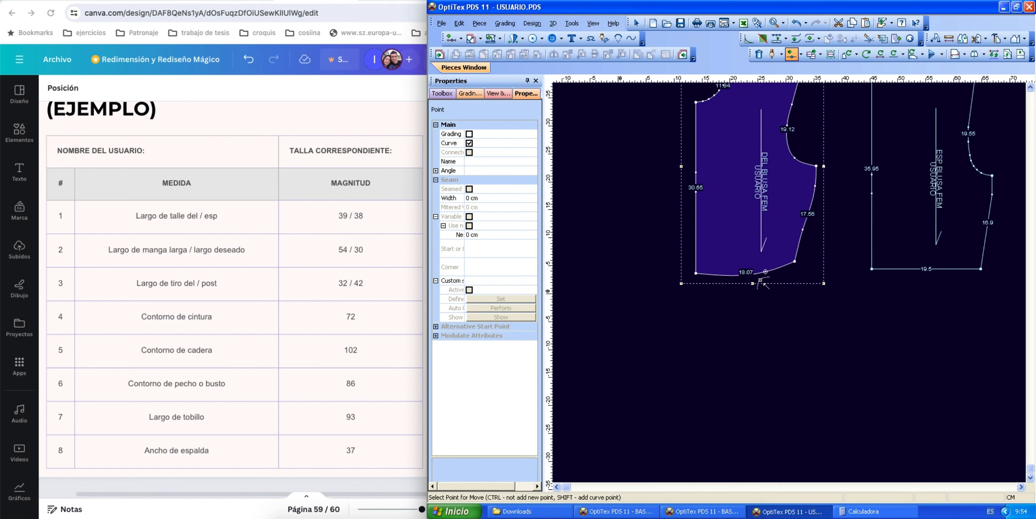
click(731, 275)
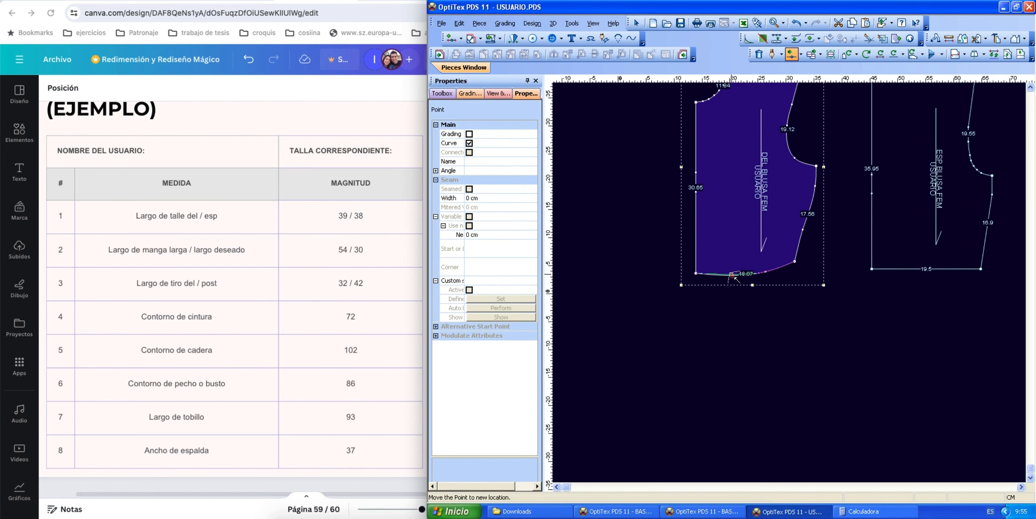
click(732, 276)
click(628, 211)
scroll(723, 272, up, 3)
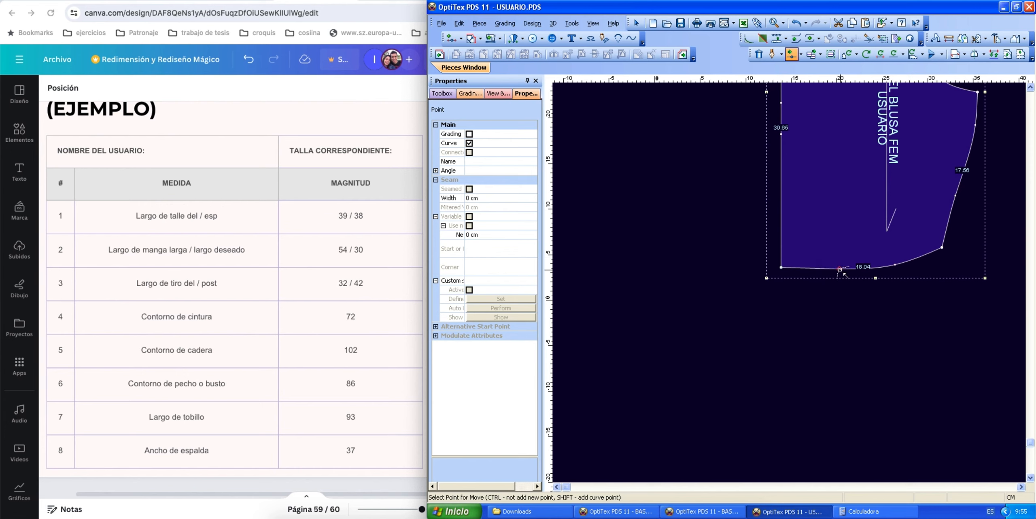
click(839, 268)
click(839, 268)
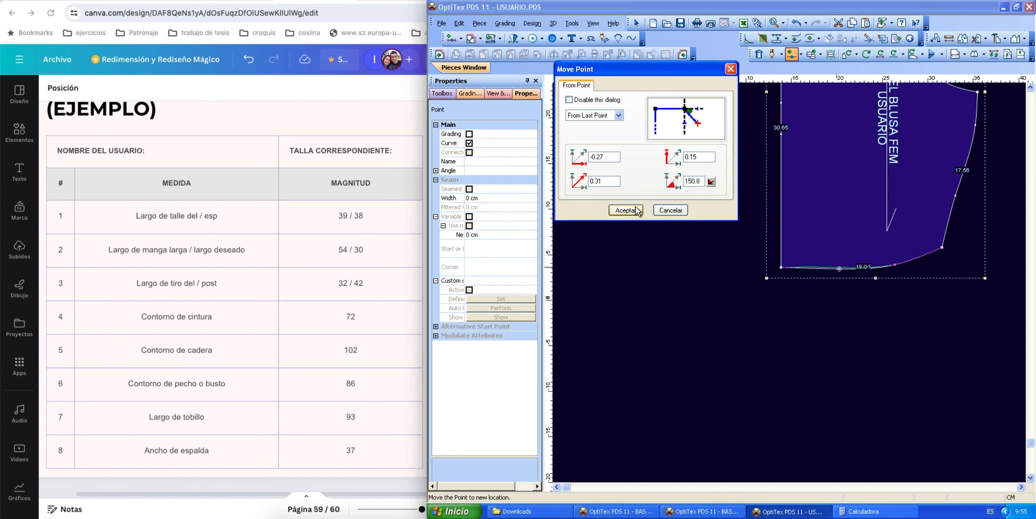
click(627, 210)
click(836, 267)
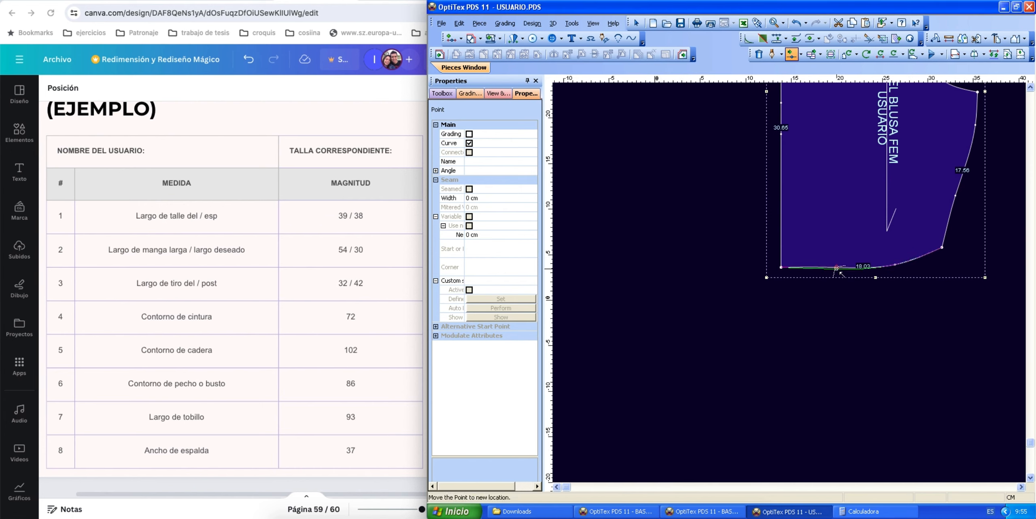
click(837, 268)
click(670, 210)
Return to the Select tool and select the front blouse piece
right_click(708, 263)
click(737, 268)
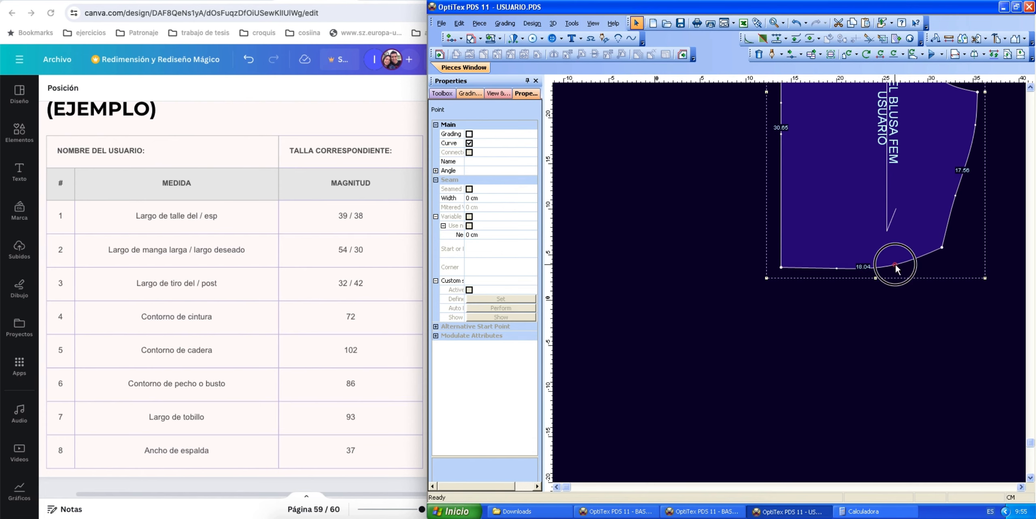
click(811, 226)
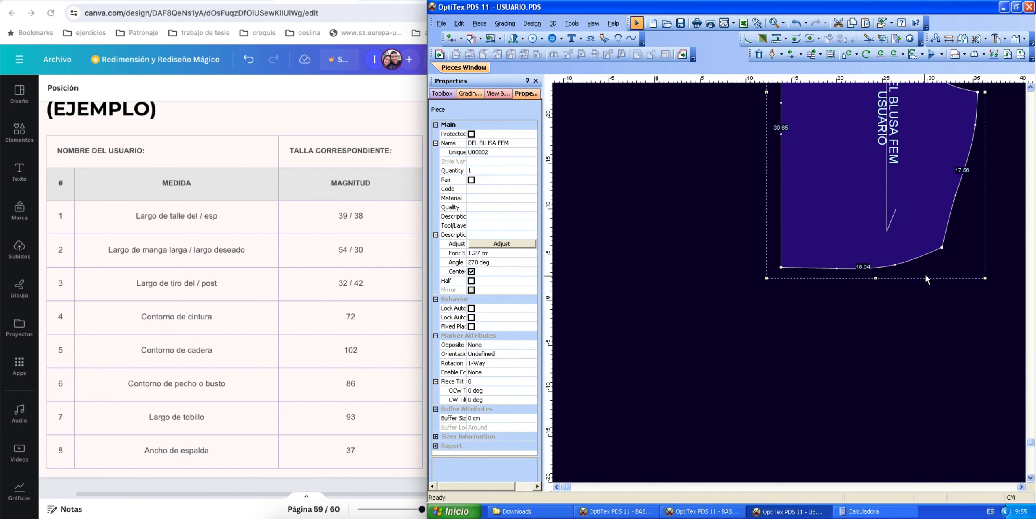
Add a grading point on the back blouse's waistline, 18 cm from the centre-back corner
scroll(862, 242, down, 1)
scroll(852, 243, down, 1)
scroll(792, 296, down, 1)
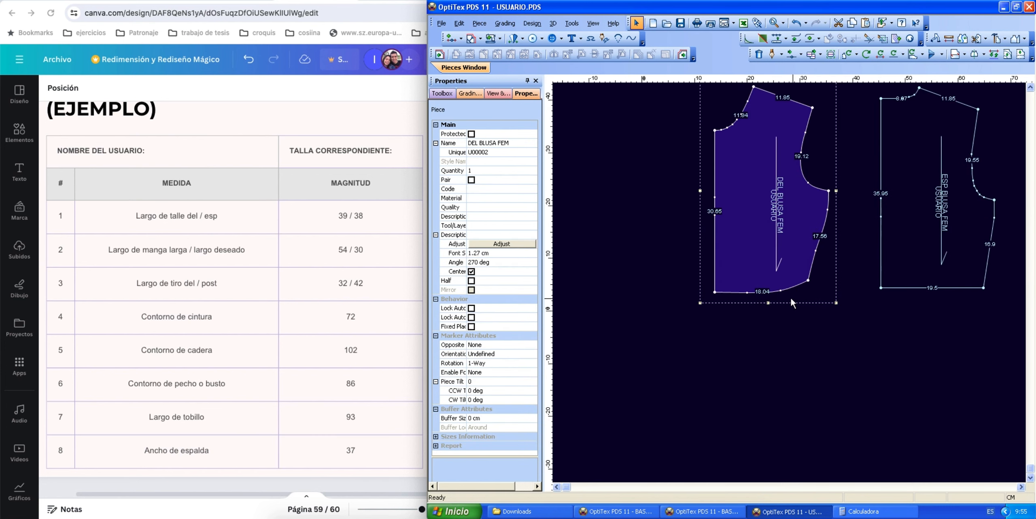
scroll(789, 292, up, 2)
scroll(853, 216, down, 3)
click(705, 361)
scroll(783, 305, up, 1)
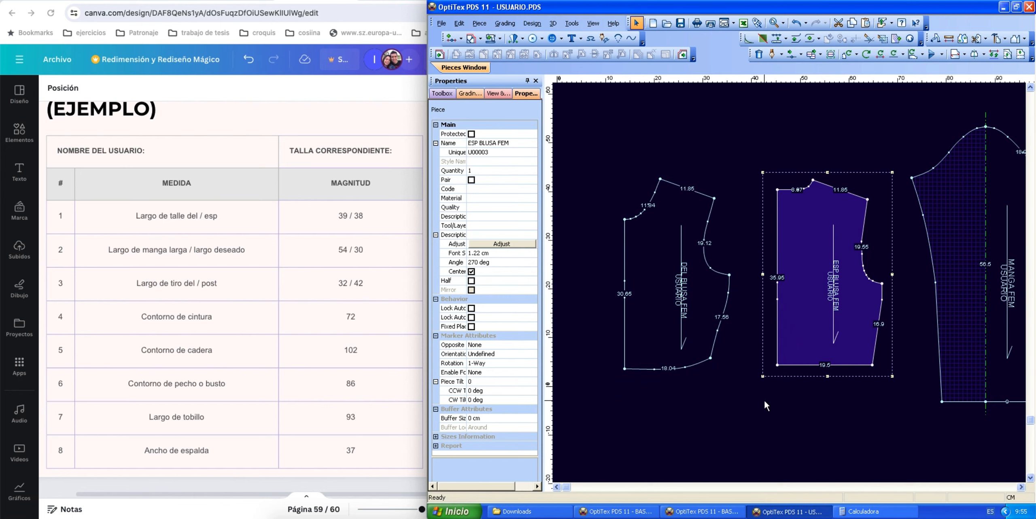
key(o)
click(785, 365)
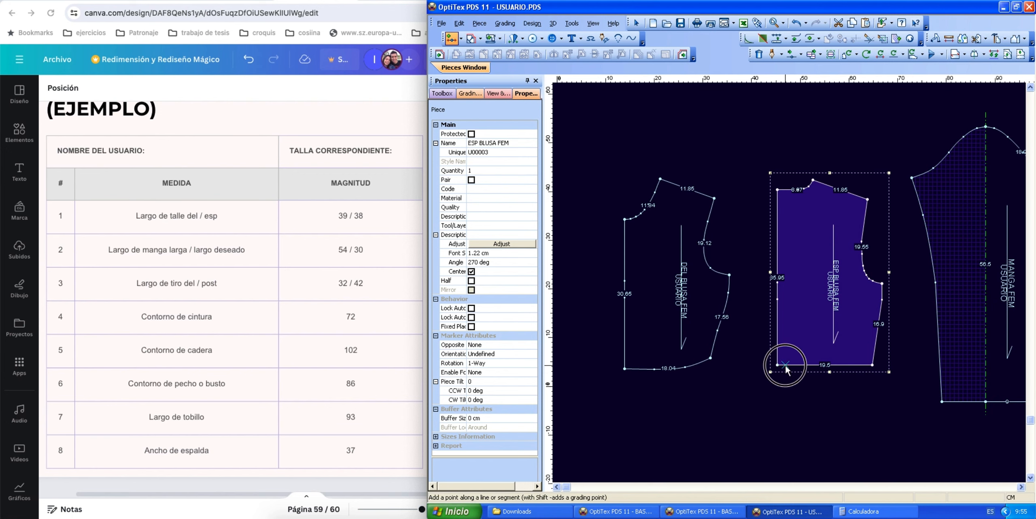
double_click(915, 225)
text(18)
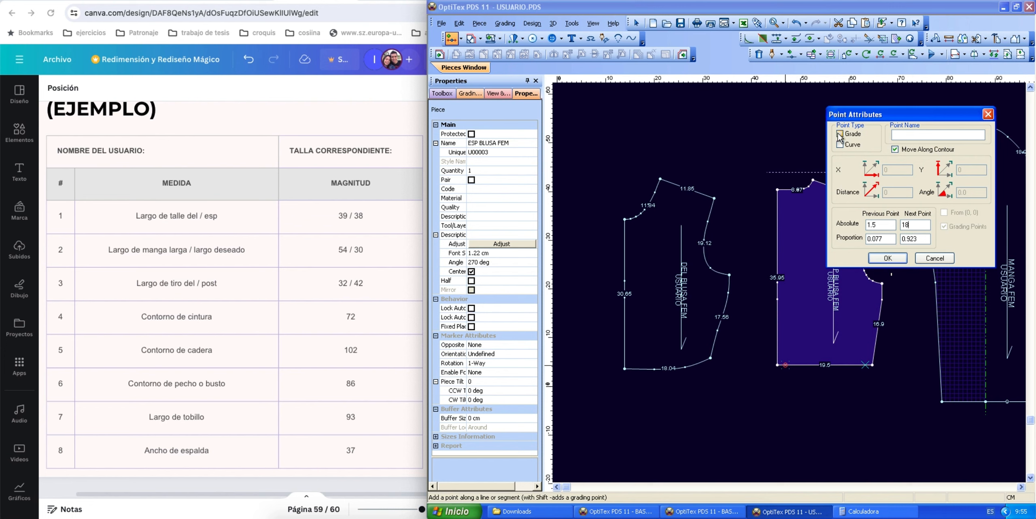
click(902, 259)
Delete the old side-waist corner point of the back blouse and return to the Select tool
key(Delete)
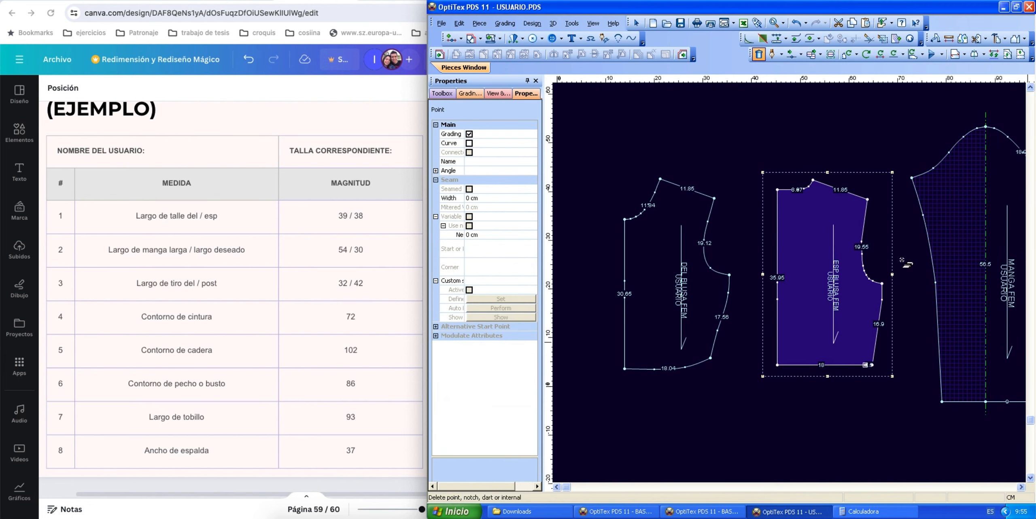
click(872, 365)
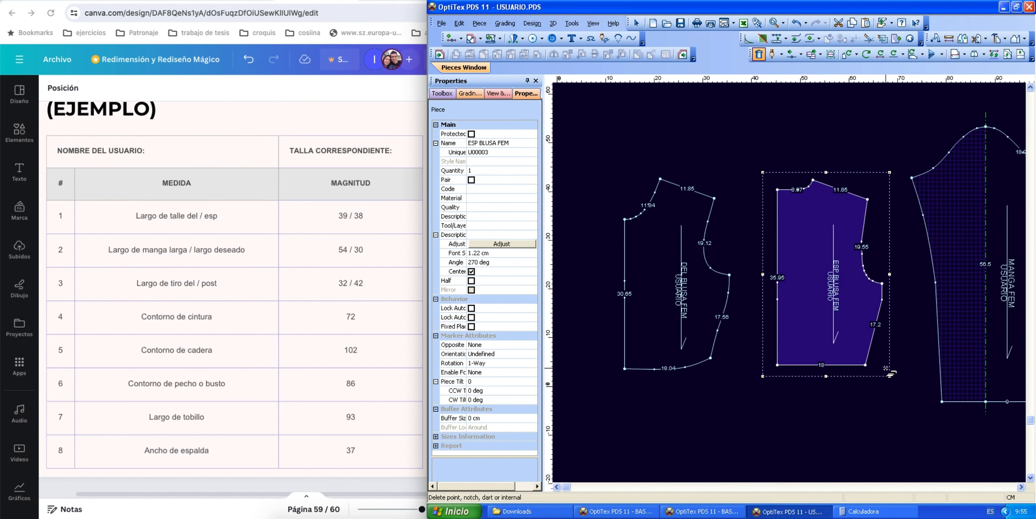
right_click(907, 291)
click(916, 297)
Make the back side seam's point below the armhole a curve point, and shift a new point on its lower half slightly inward and toward the waist
click(881, 300)
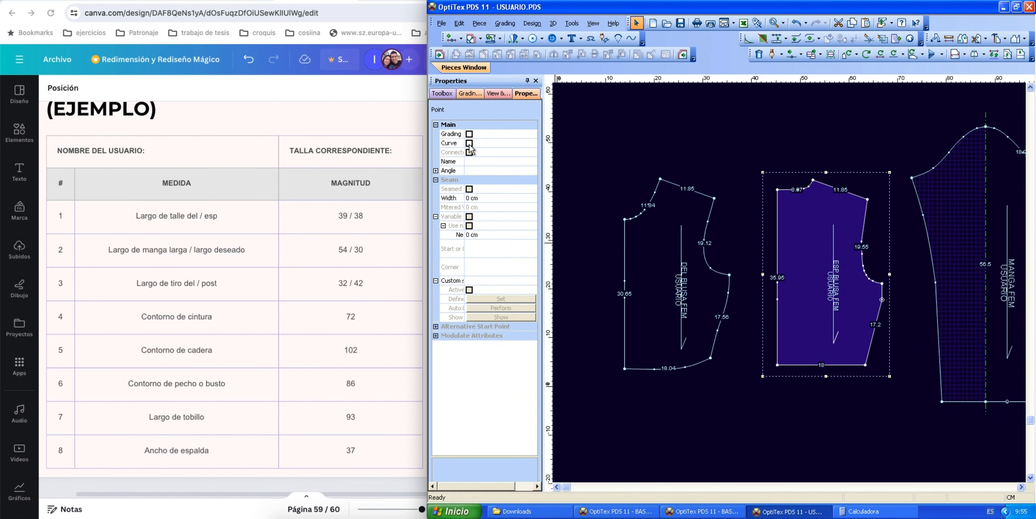
key(m)
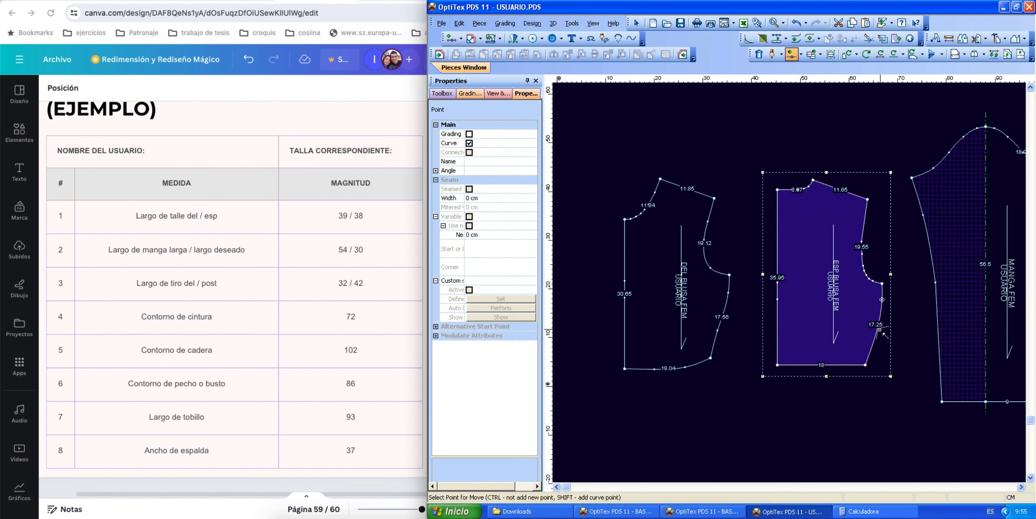
click(877, 330)
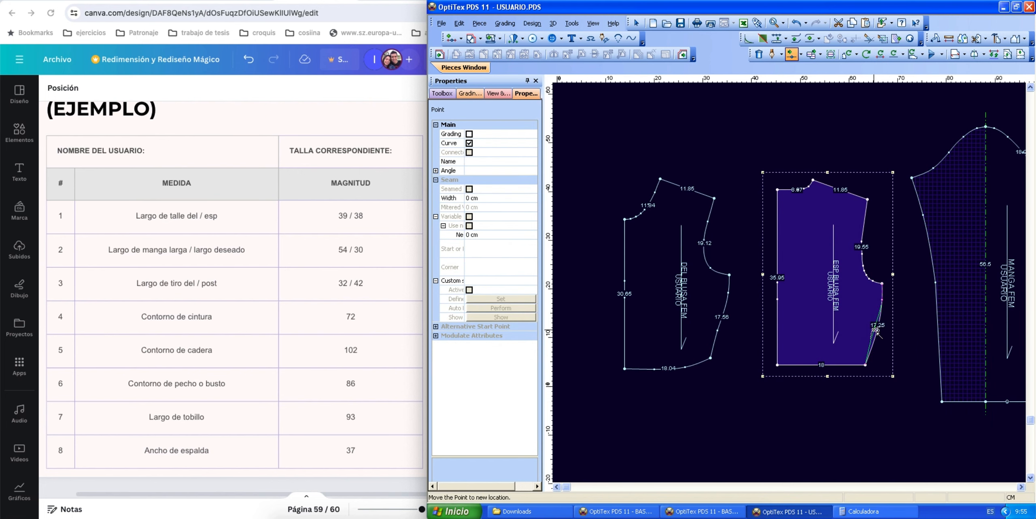
click(875, 329)
click(623, 210)
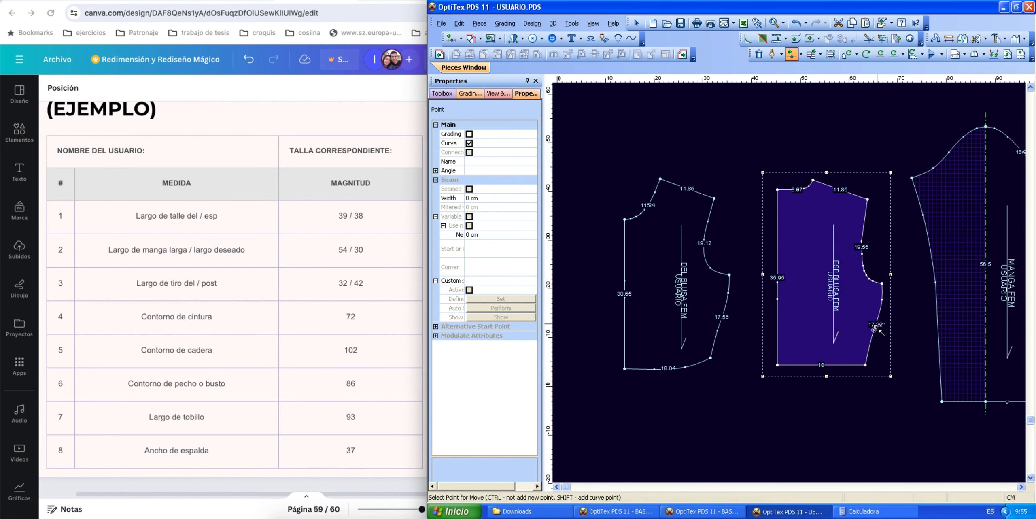
click(875, 330)
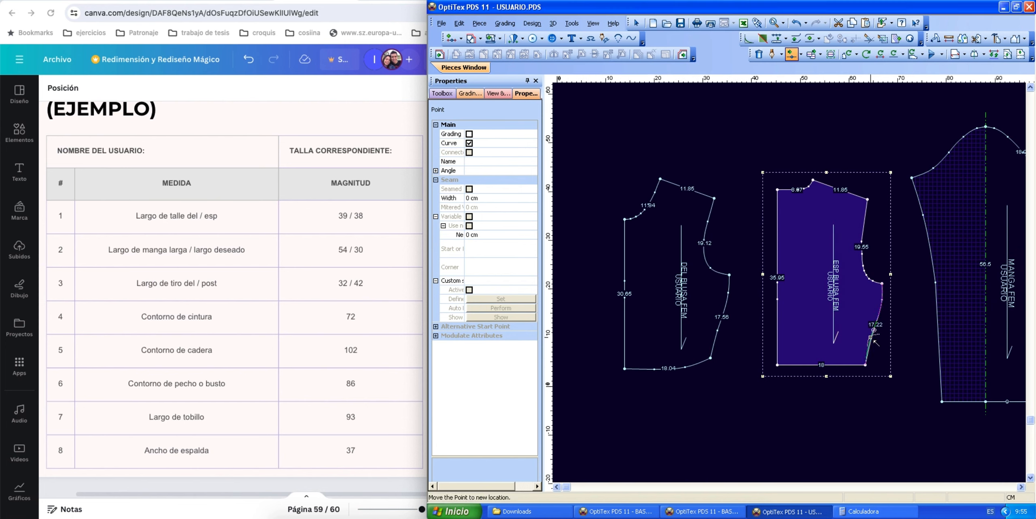
click(873, 340)
click(623, 210)
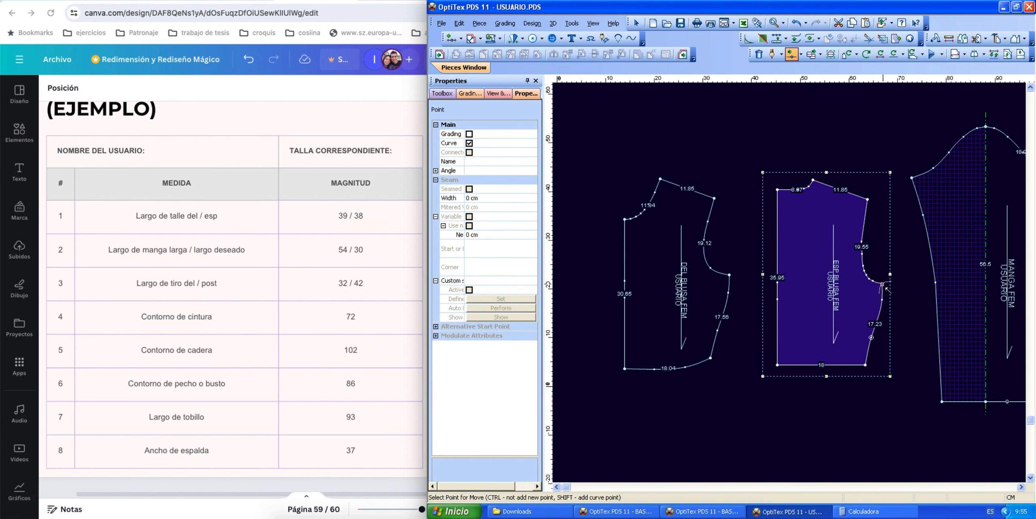
Move the back side seam's point below the armhole about 0.39 cm inward with Move Point, return to the Select tool and select the back piece
click(882, 300)
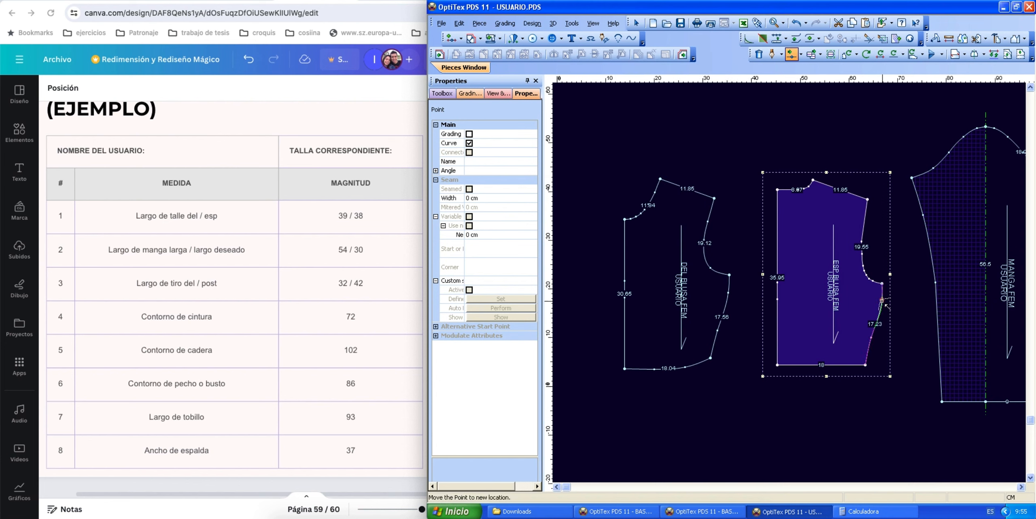
click(883, 302)
click(625, 210)
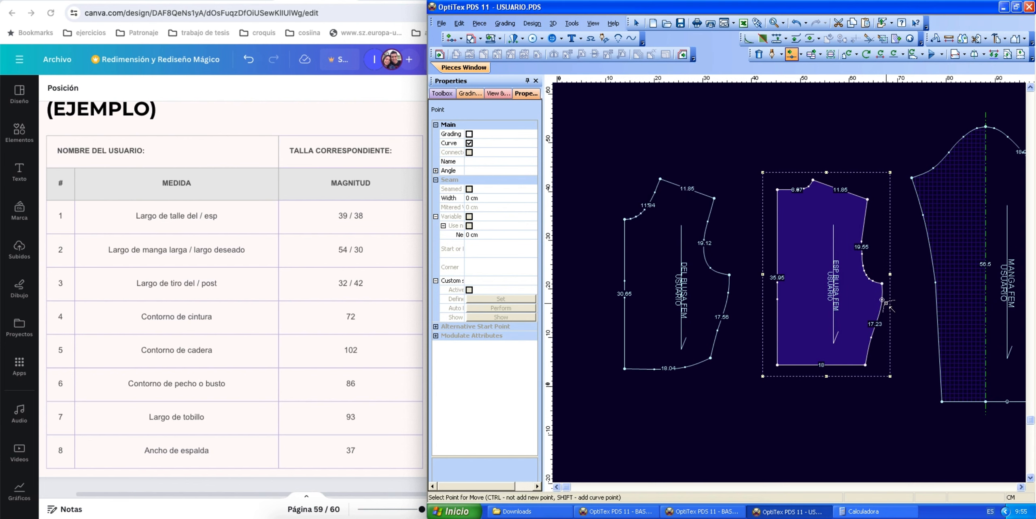
click(882, 300)
click(883, 304)
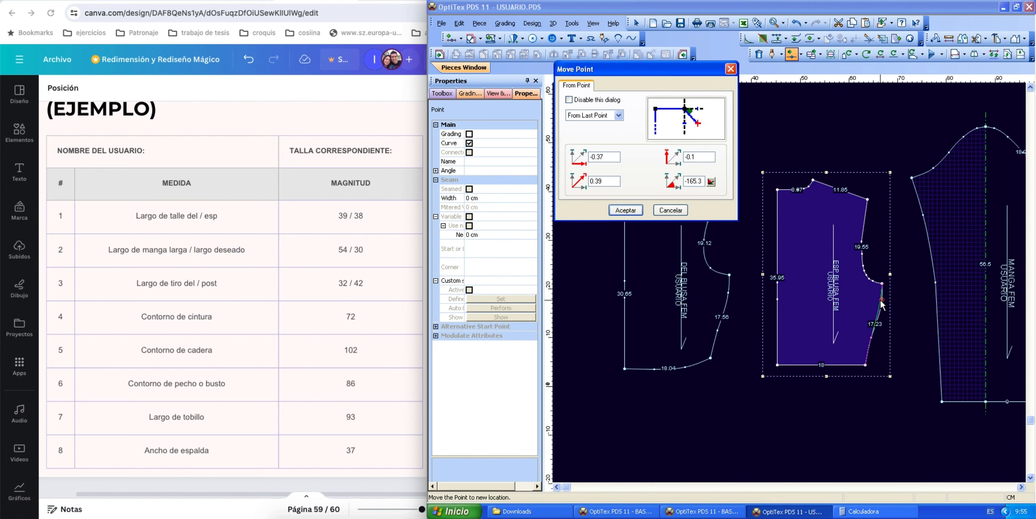
click(626, 209)
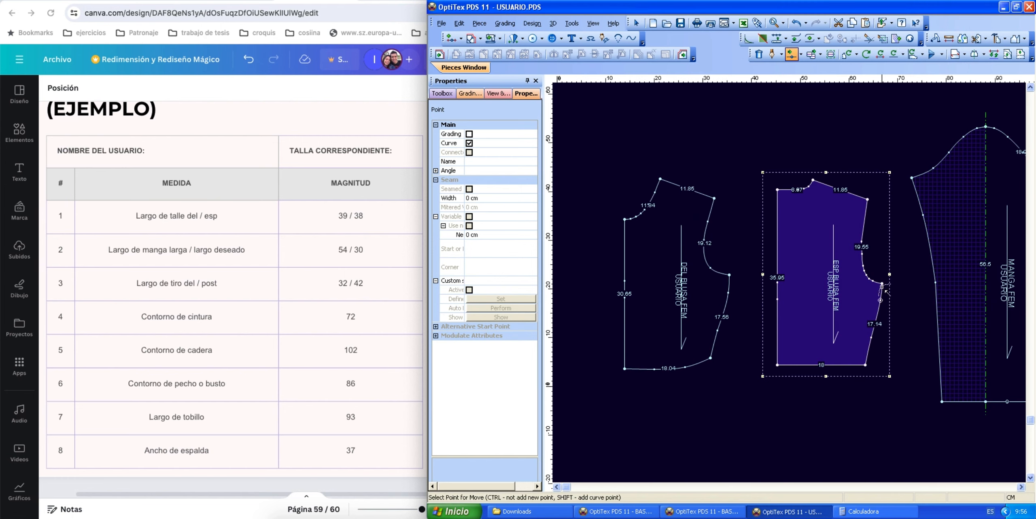
right_click(871, 164)
click(888, 170)
click(816, 312)
scroll(733, 299, down, 1)
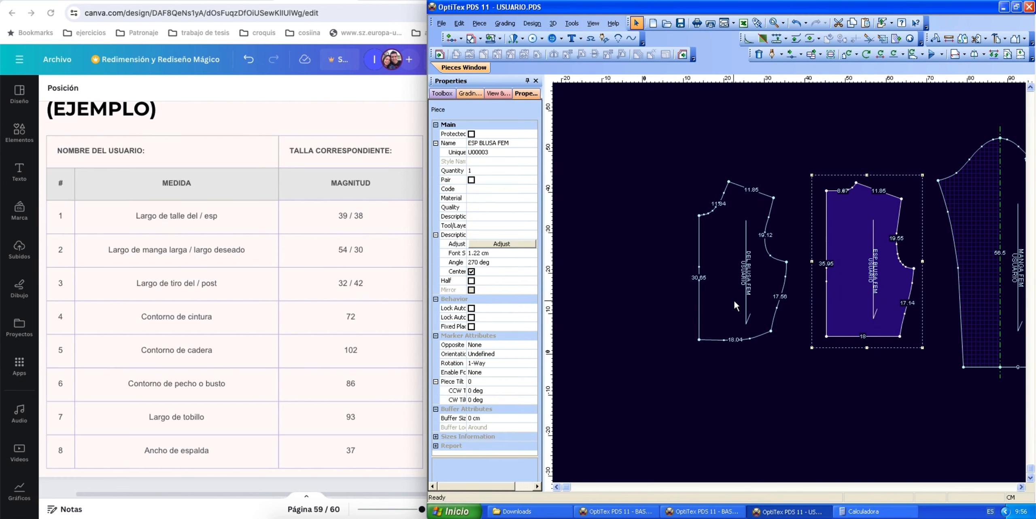
scroll(783, 295, up, 1)
scroll(886, 267, down, 2)
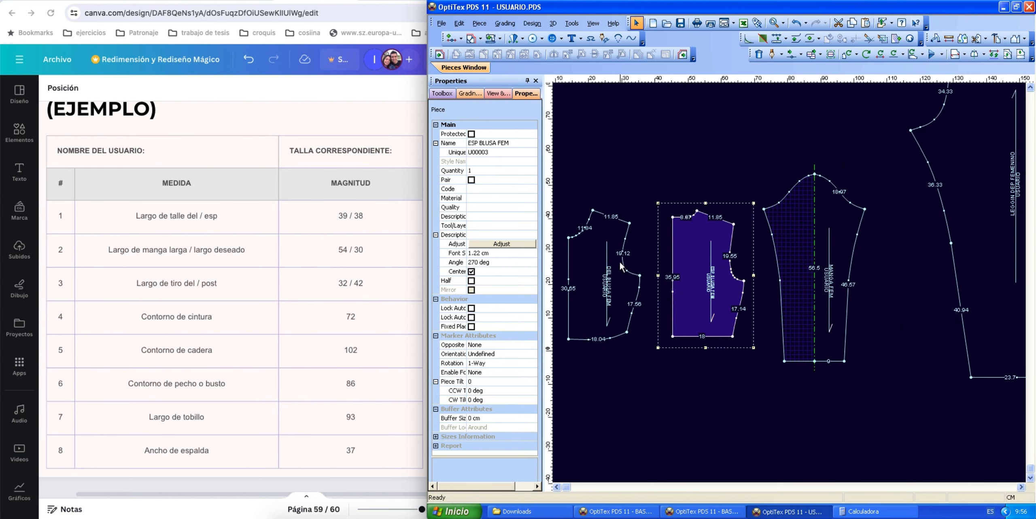
scroll(622, 262, up, 1)
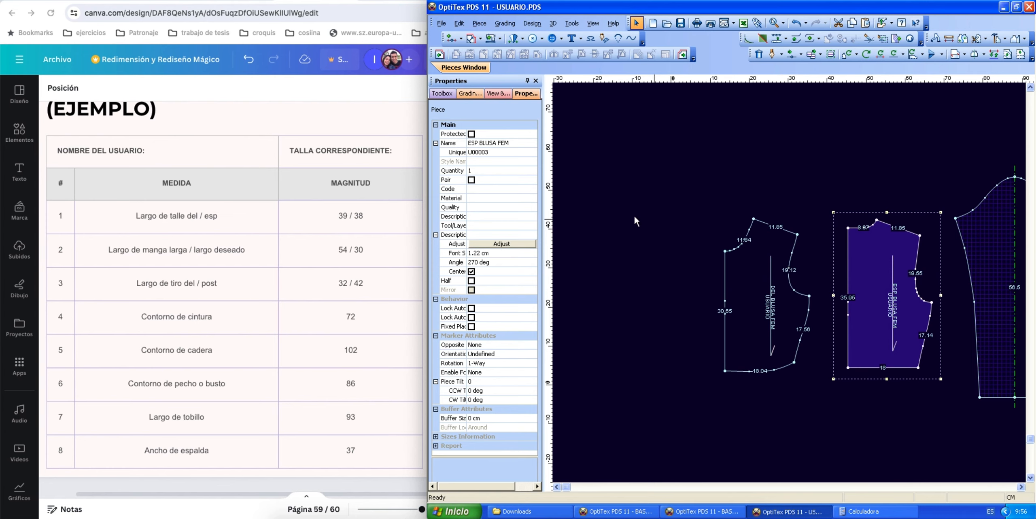
Calculate half of the 37 cm back width with the calculator and go back to the pattern
scroll(786, 258, up, 1)
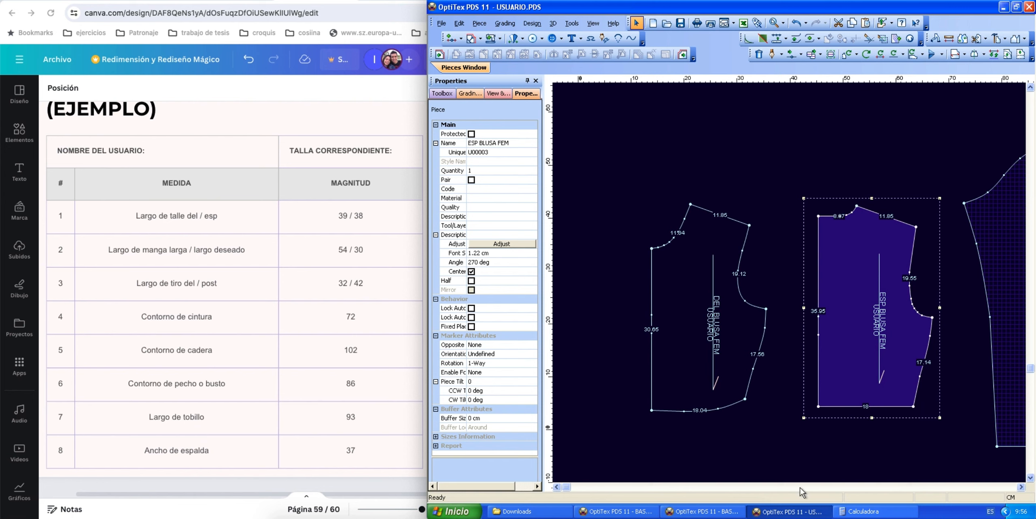
click(864, 511)
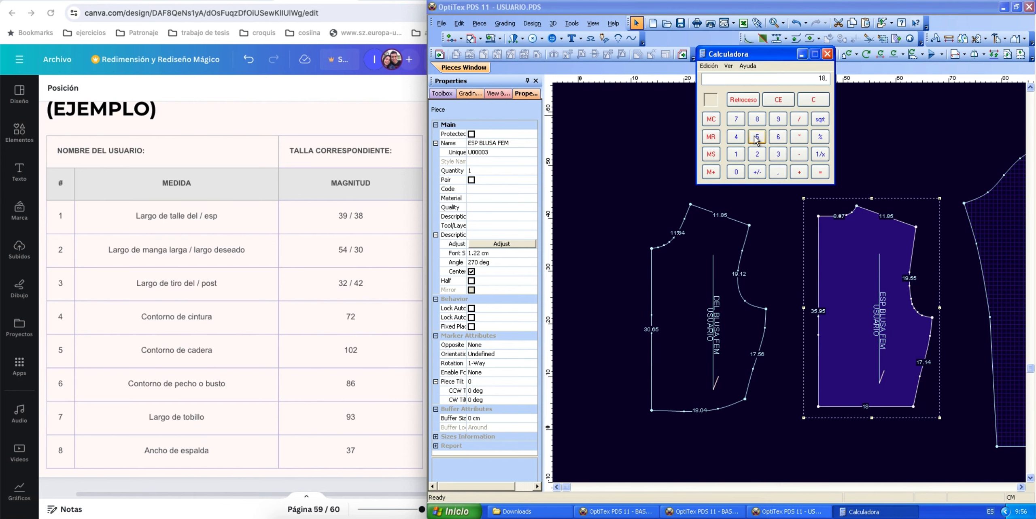
click(779, 156)
click(736, 119)
click(798, 119)
click(754, 159)
click(820, 172)
click(855, 105)
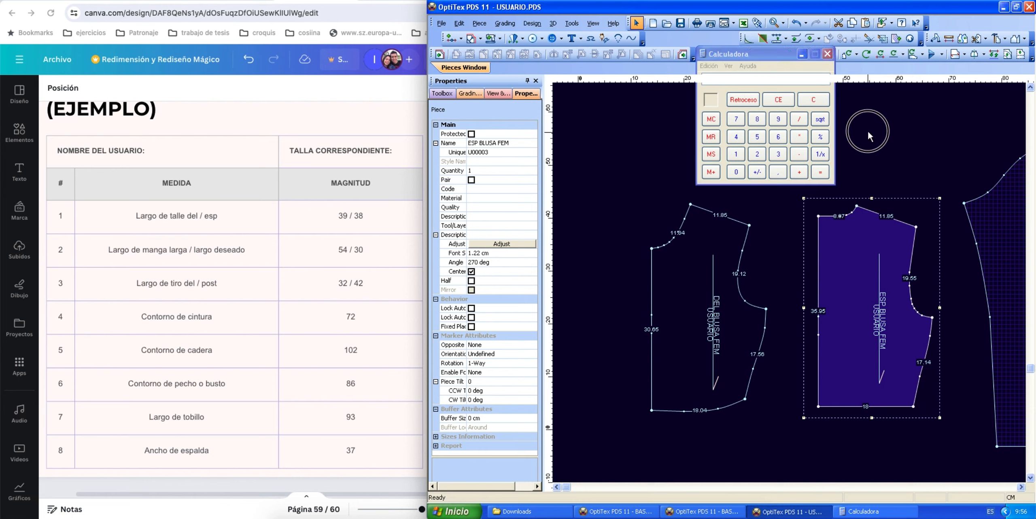
Place a vertical guide line 18.5 cm from the front blouse's centre-front line
drag(555, 221, 651, 247)
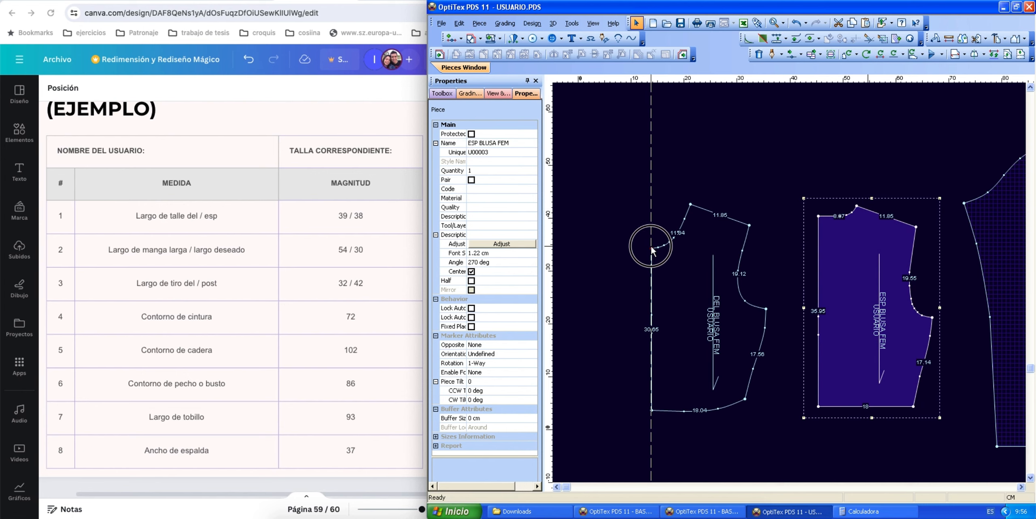
double_click(652, 199)
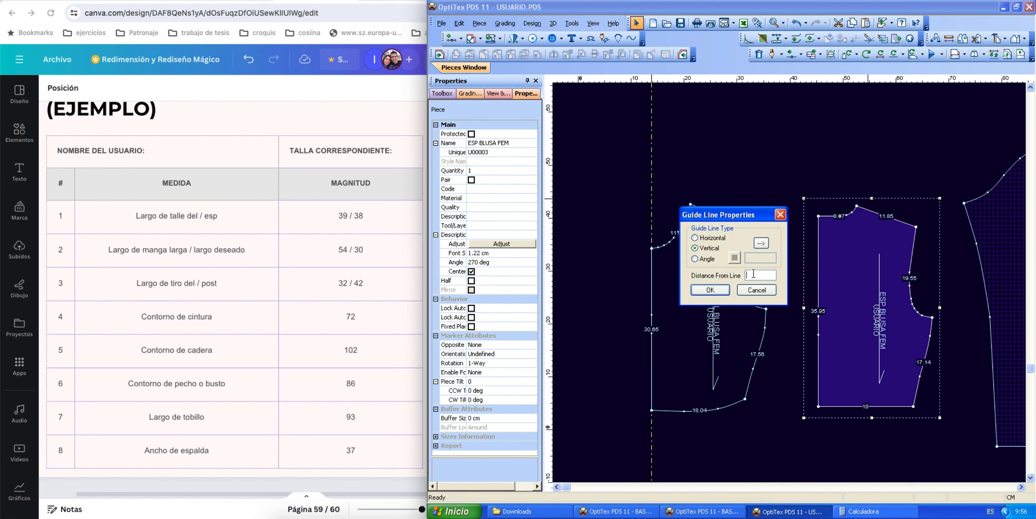
text(18.5)
click(708, 290)
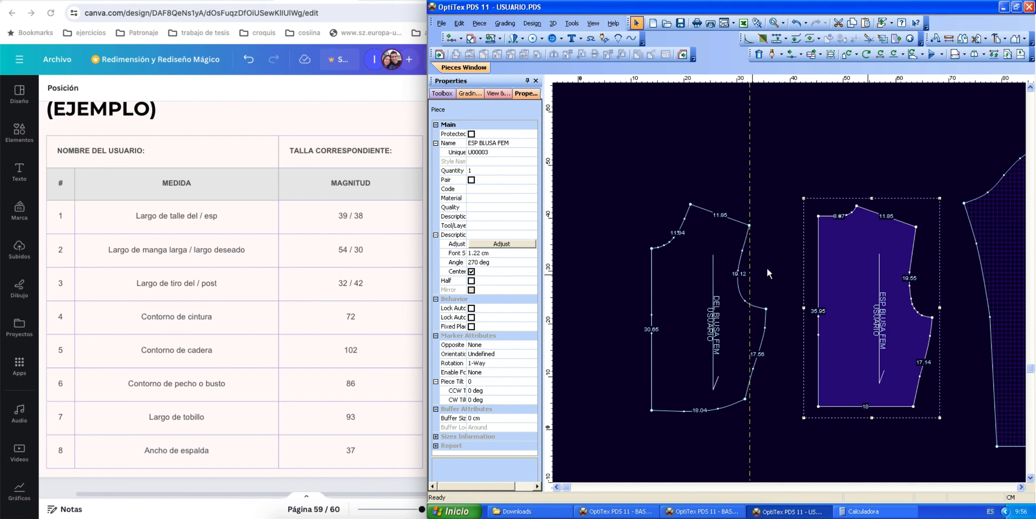
Check the front blouse's shoulder tip against the vertical guide line and remove the guide
scroll(751, 227, up, 5)
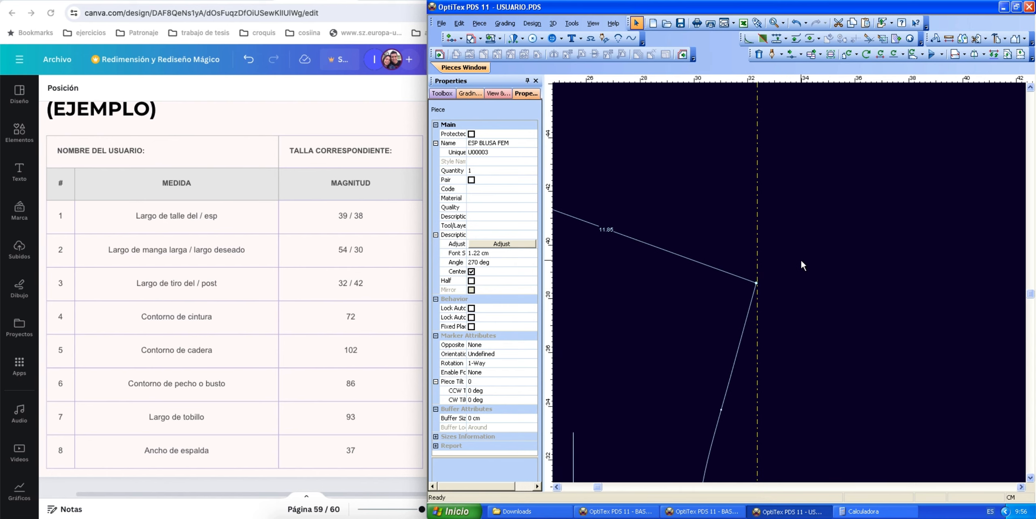
scroll(800, 258, up, 3)
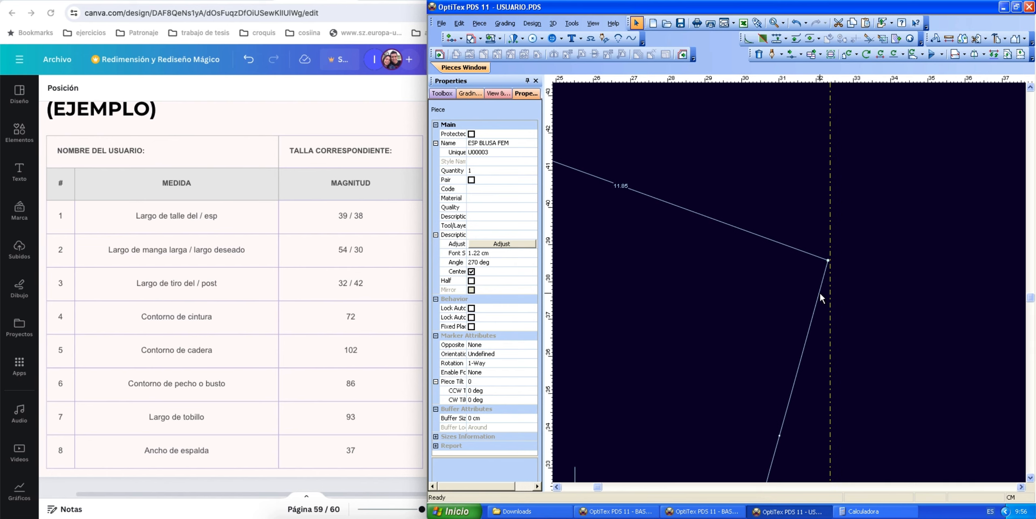
scroll(819, 291, down, 6)
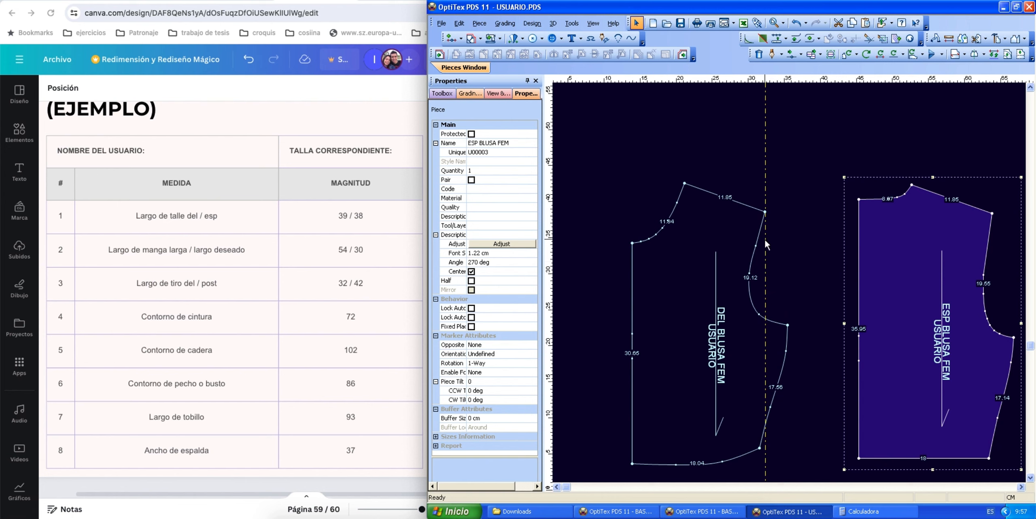
drag(764, 242, 786, 239)
scroll(818, 237, down, 3)
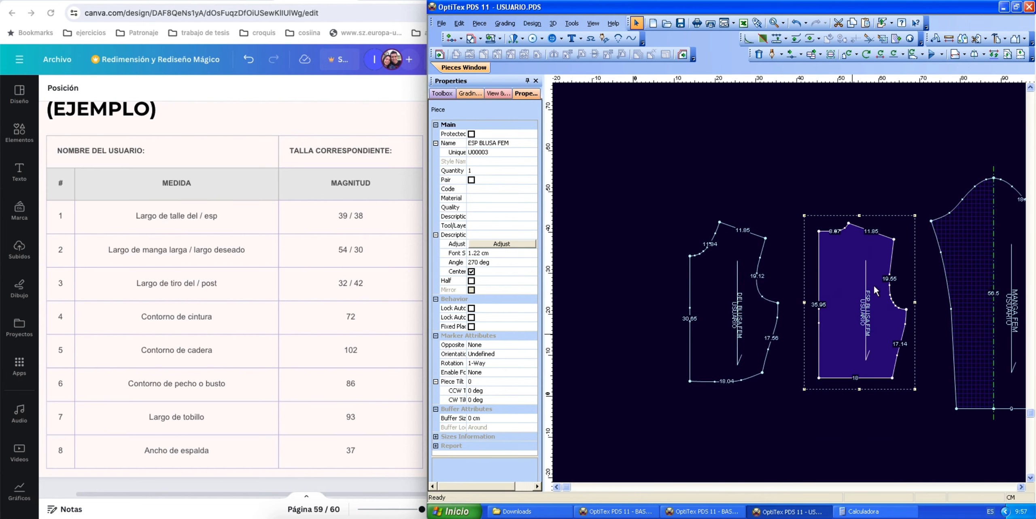
Select the sleeve piece and measure its length along the fold line from the top of the cap to the hem
scroll(884, 280, down, 2)
scroll(890, 278, up, 1)
click(706, 279)
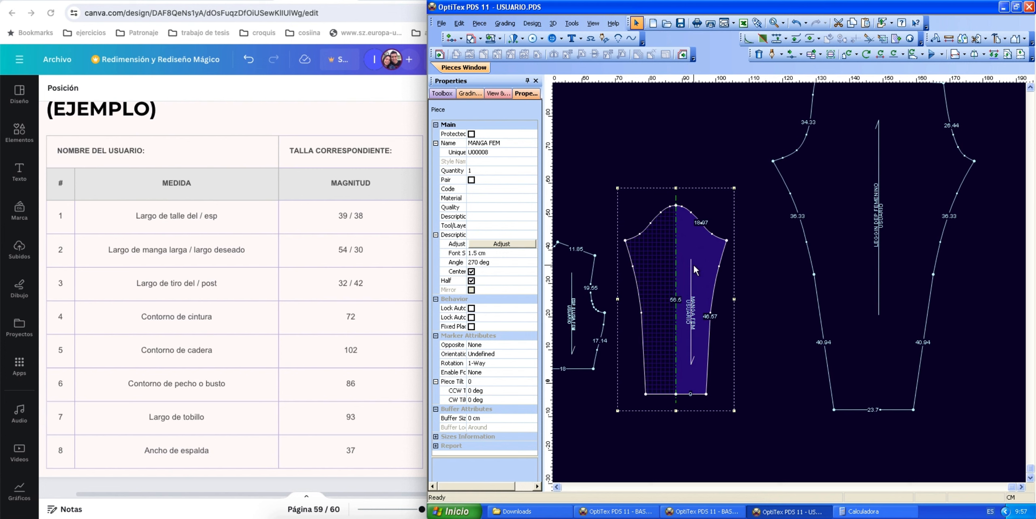
click(949, 38)
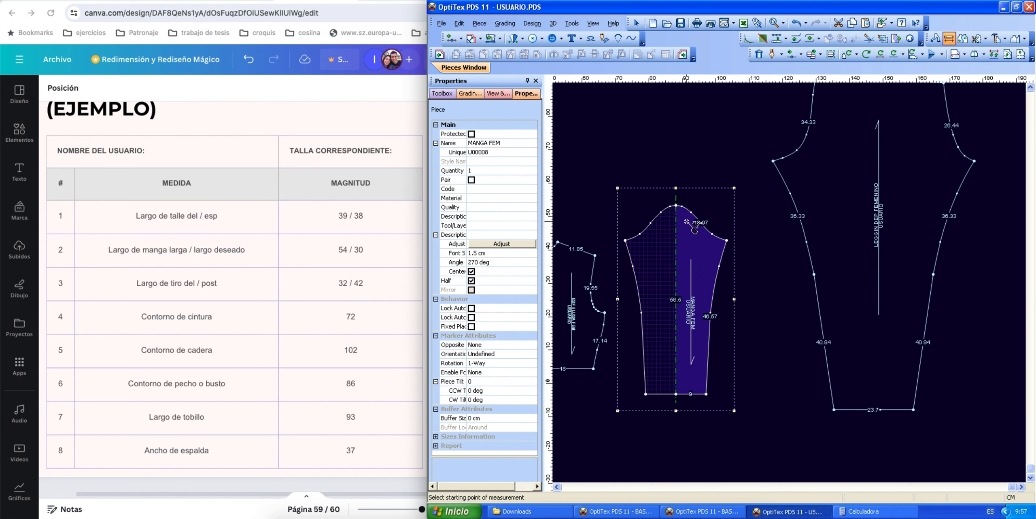
click(677, 206)
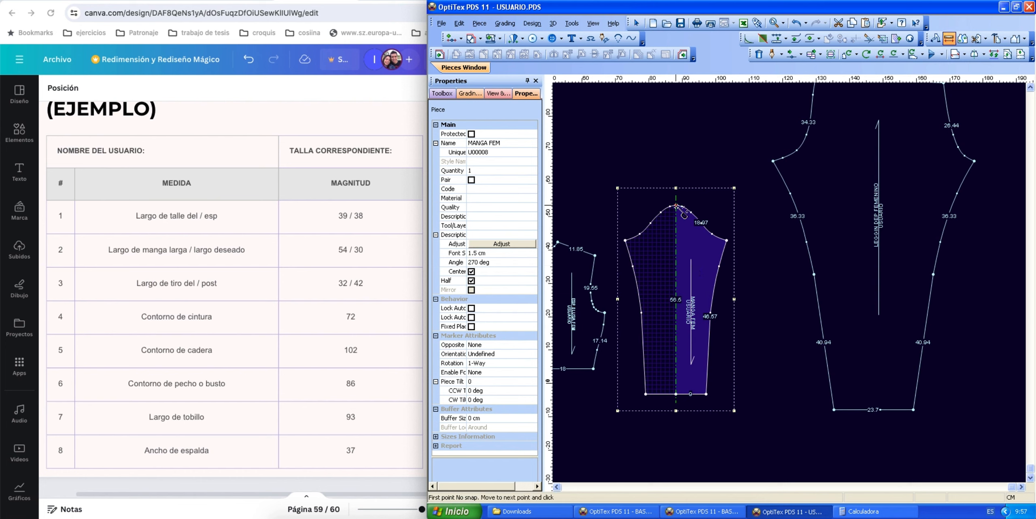
click(677, 394)
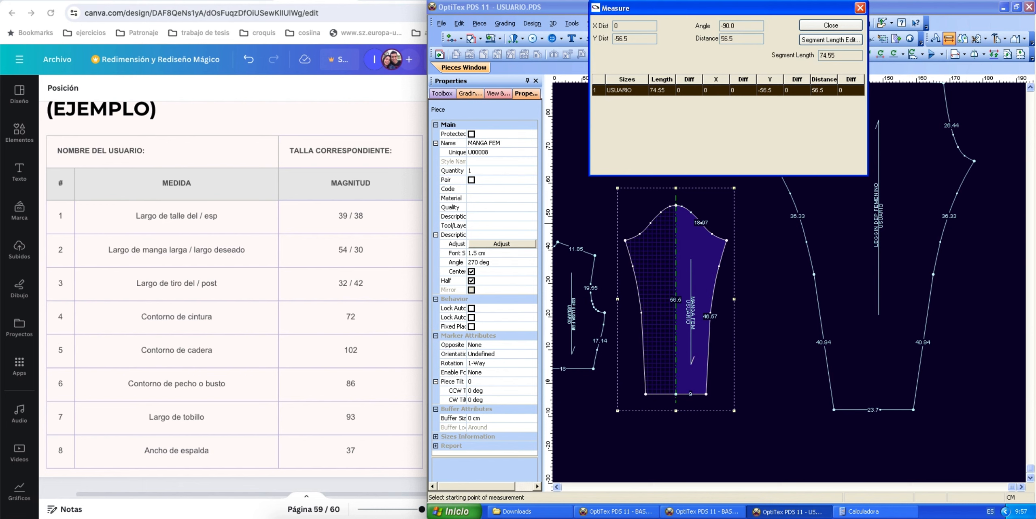
click(860, 7)
right_click(728, 199)
key(Escape)
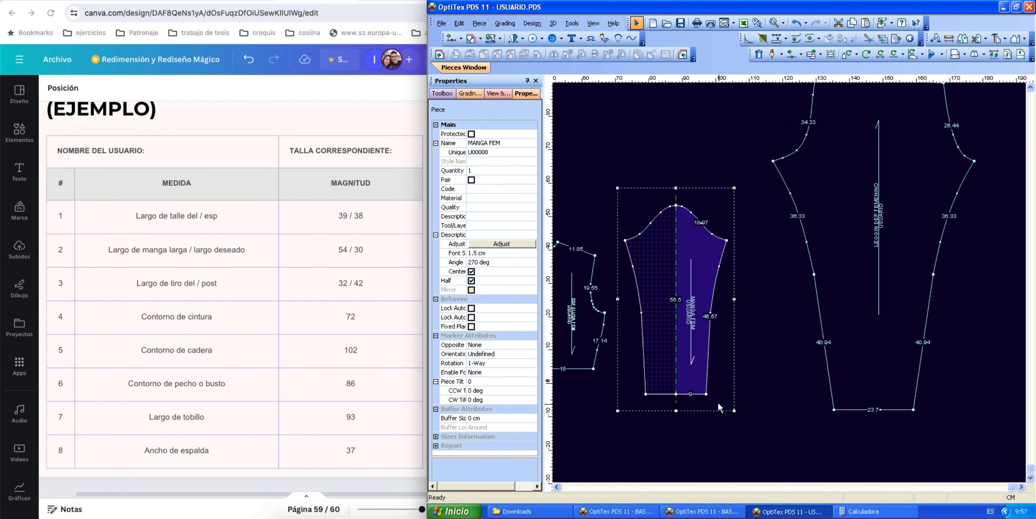
Calculate 56.5 minus 54 with the calculator to get the sleeve length difference, and go back to the pattern
click(848, 511)
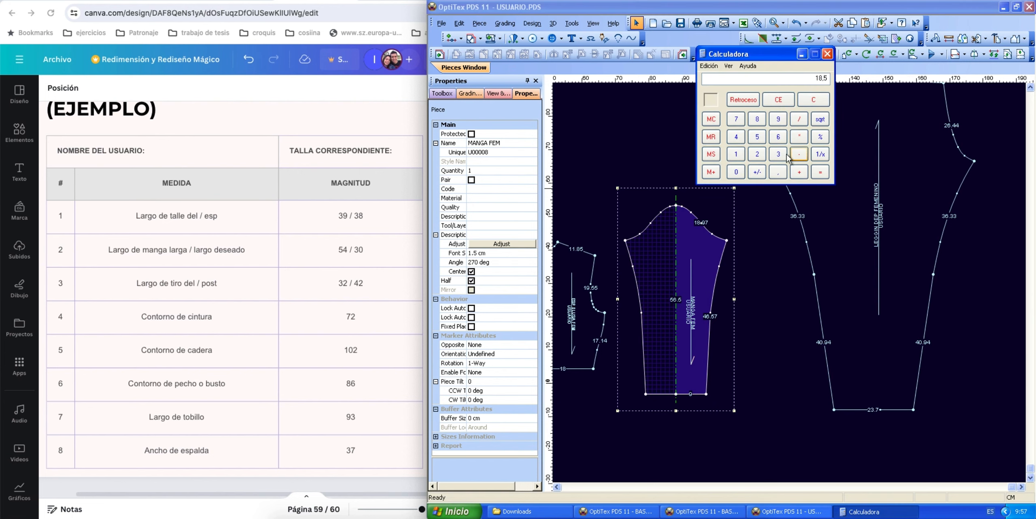
click(757, 136)
click(777, 136)
click(777, 172)
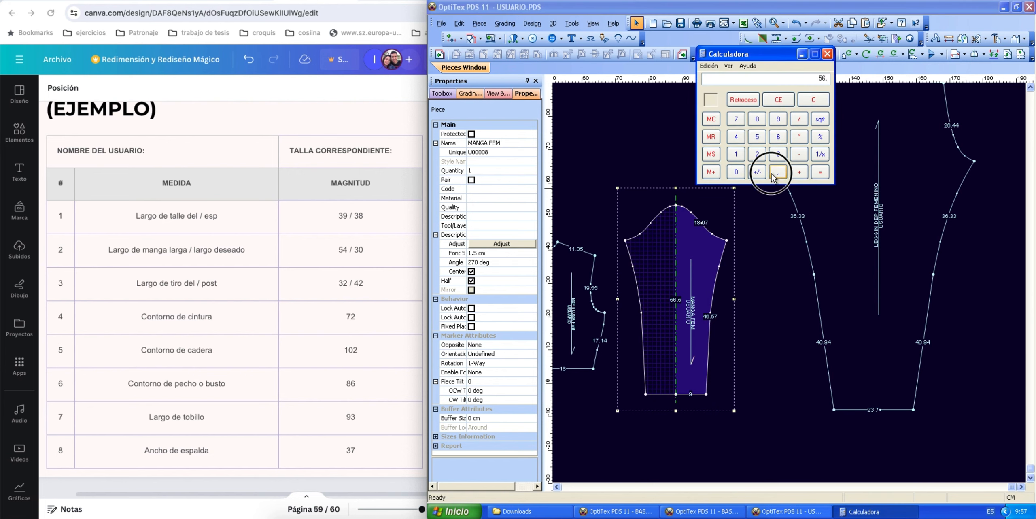
click(757, 136)
click(799, 154)
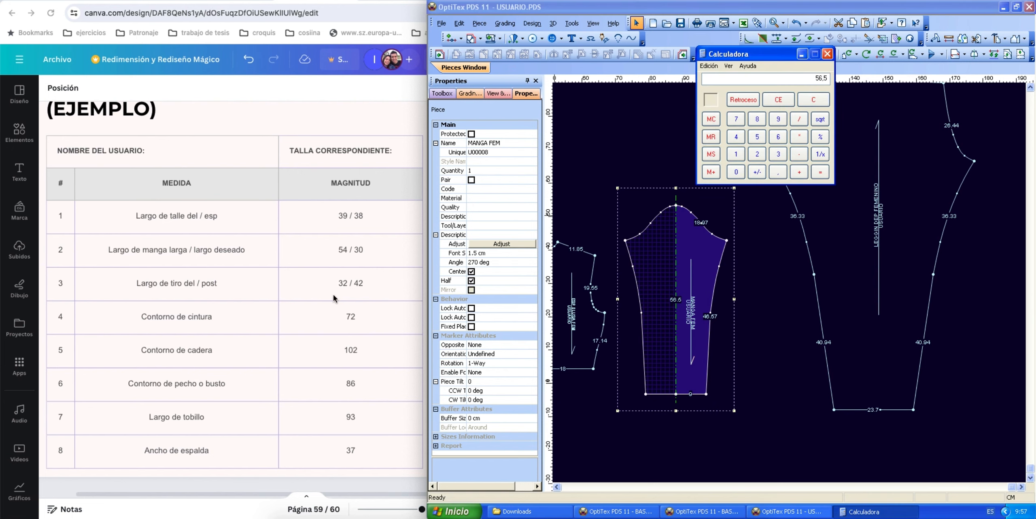
click(757, 137)
click(735, 136)
click(734, 299)
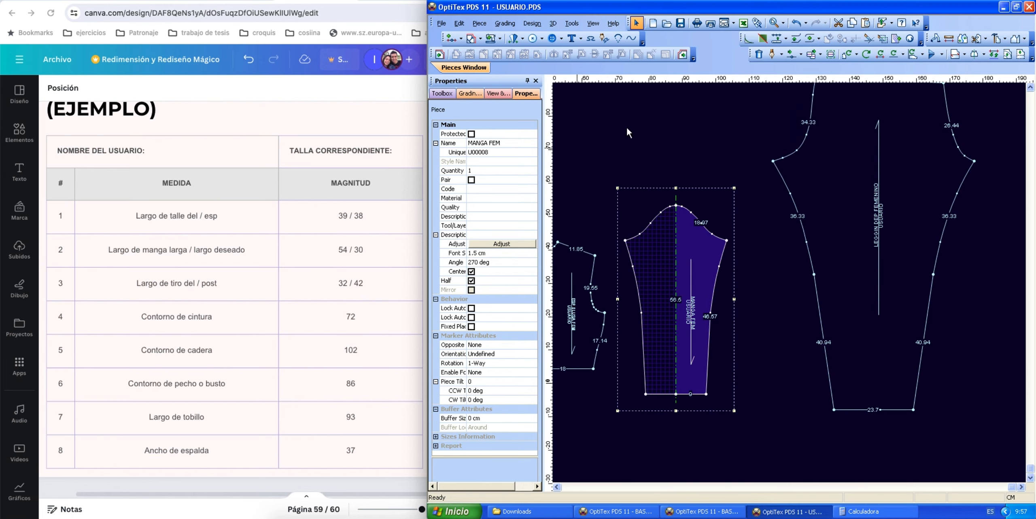
Raise the sleeve's hem points 2.5 cm vertically with Multi Move and return to the Select tool
click(444, 94)
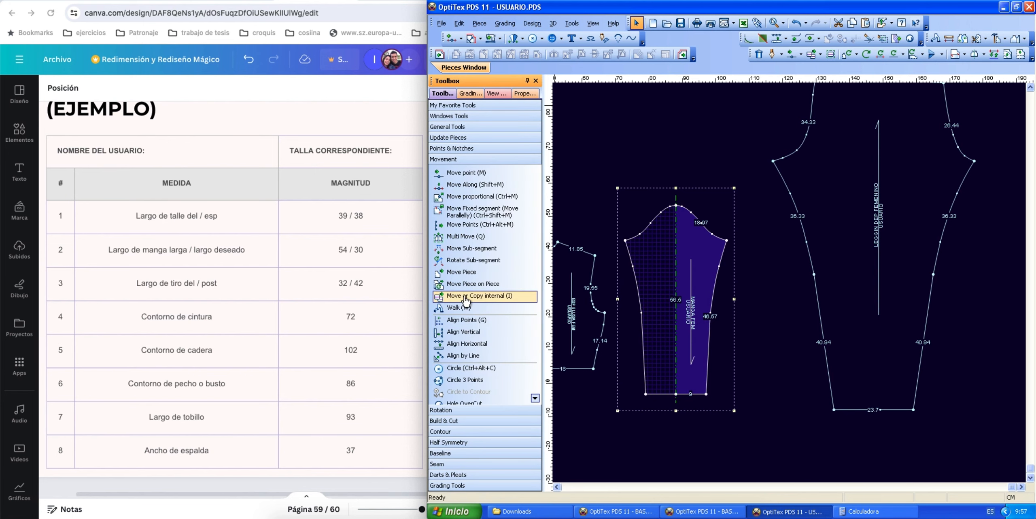
click(465, 236)
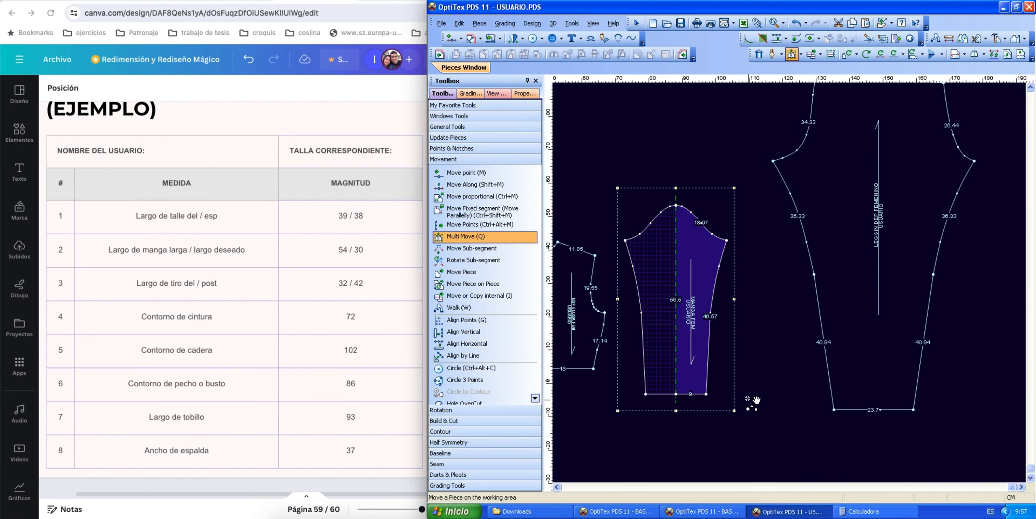
drag(738, 373, 627, 412)
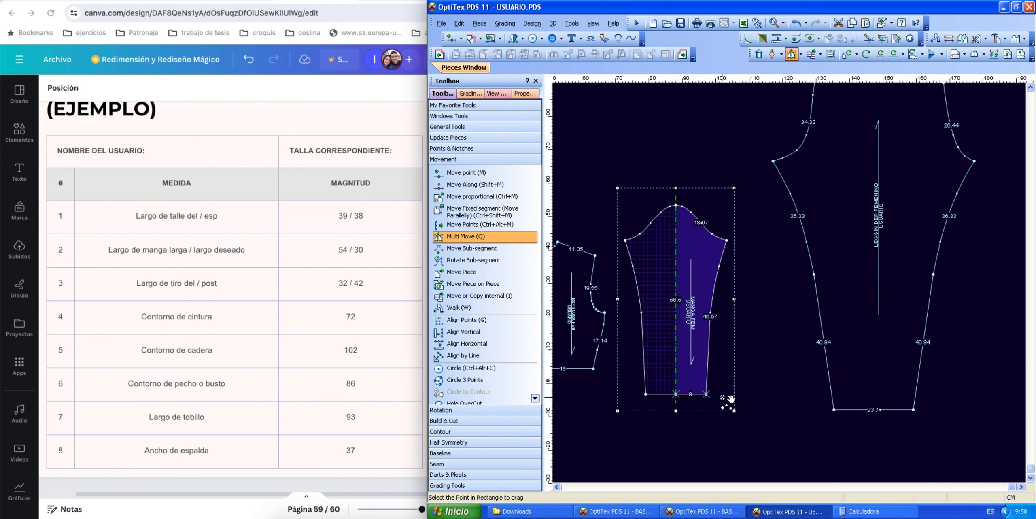
click(676, 393)
click(675, 378)
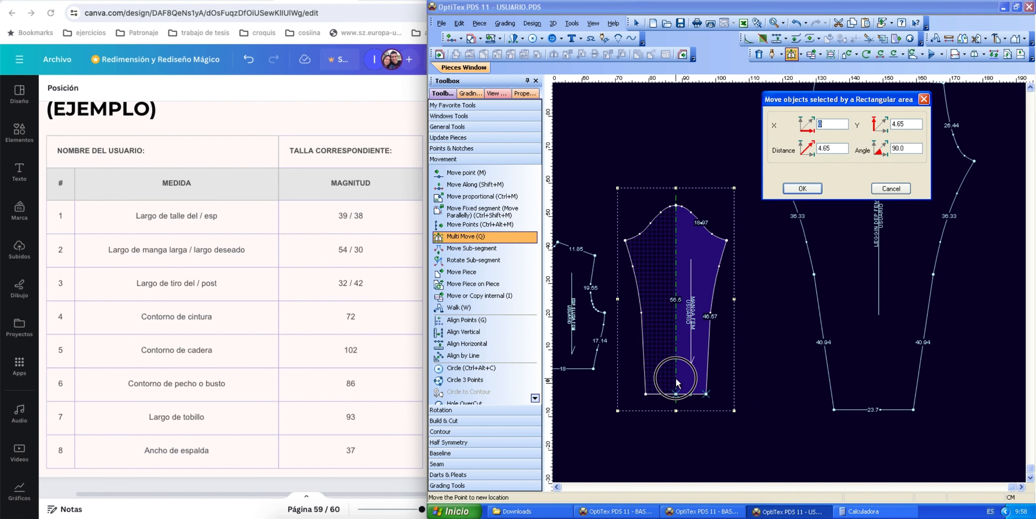
double_click(909, 127)
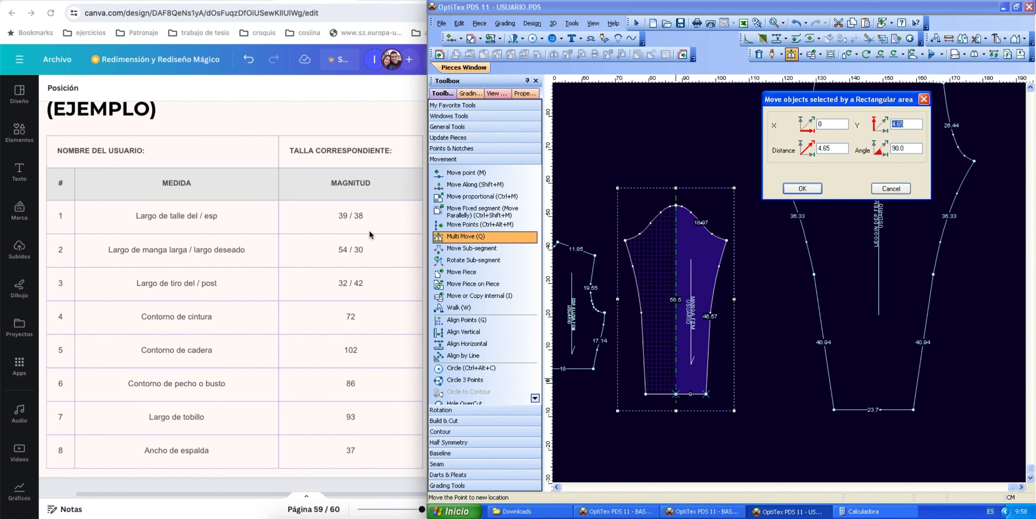
click(902, 512)
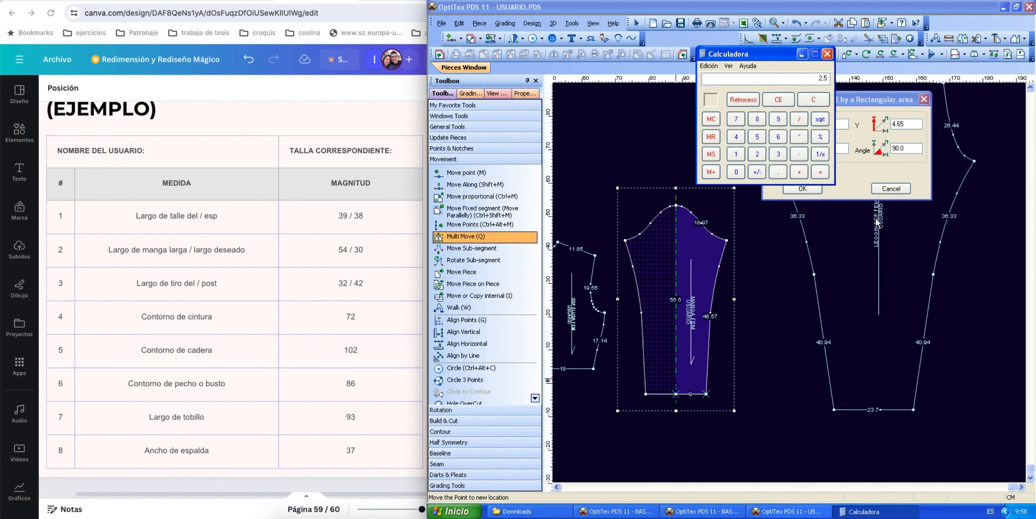
drag(904, 121, 884, 121)
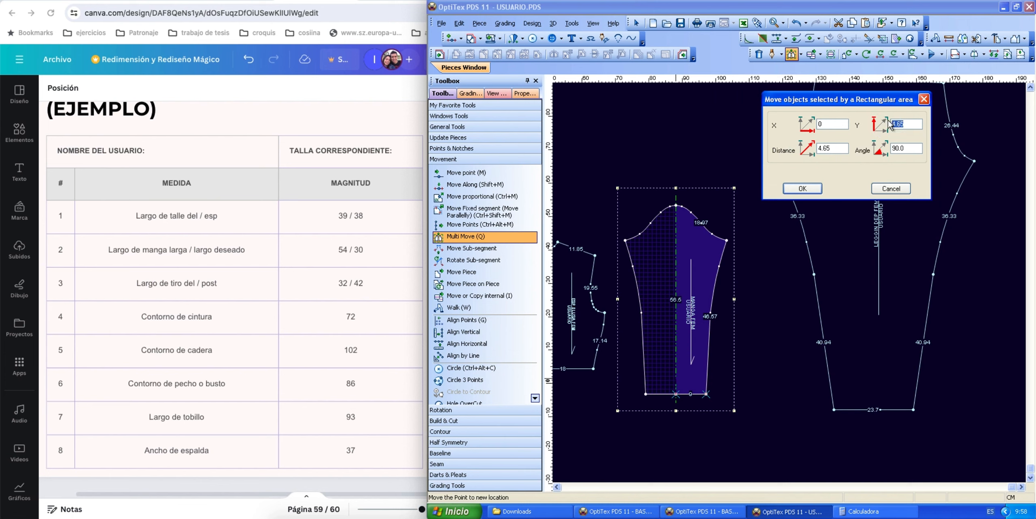
text(2.)
click(802, 188)
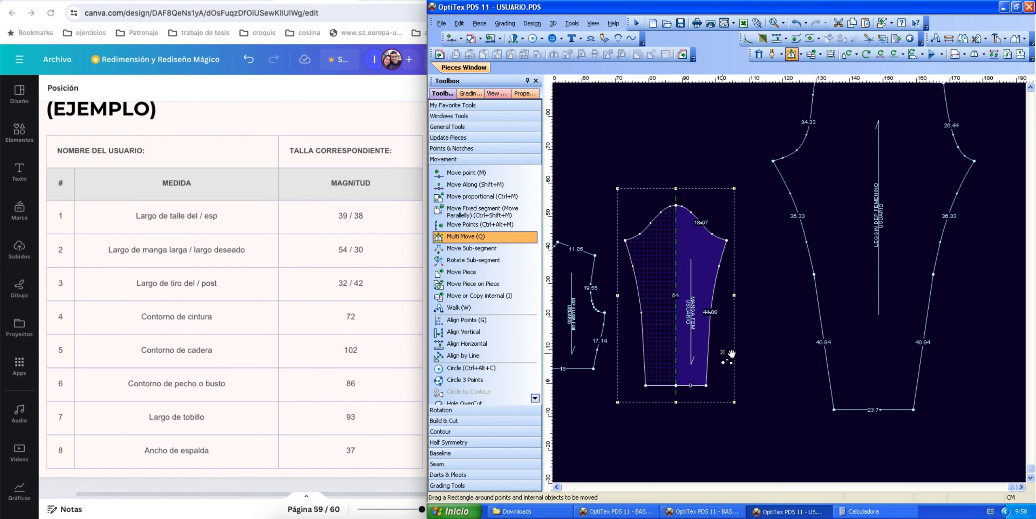
right_click(741, 312)
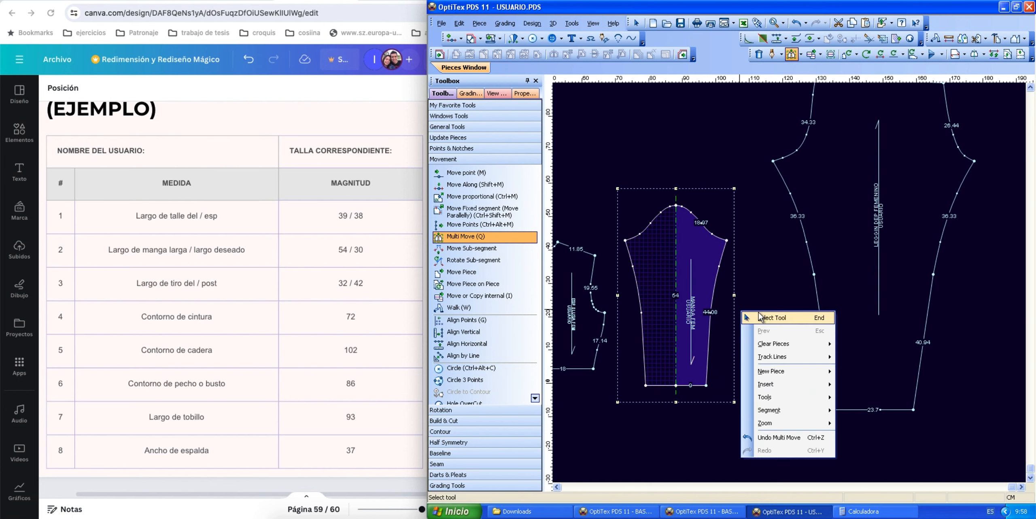
click(760, 317)
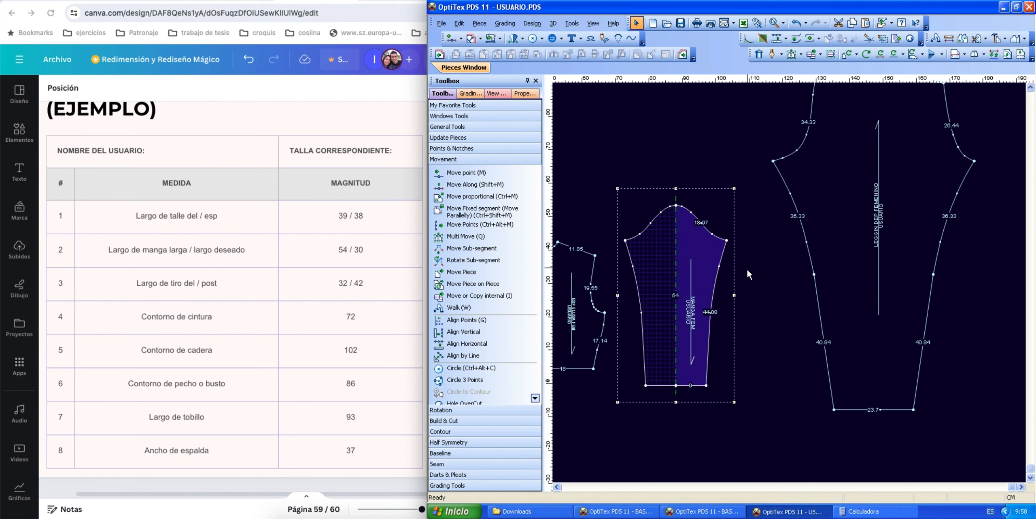
Place a horizontal guide line at the sleeve's elbow point and measure the distance from the cap's top down to it
drag(742, 78, 710, 312)
click(948, 38)
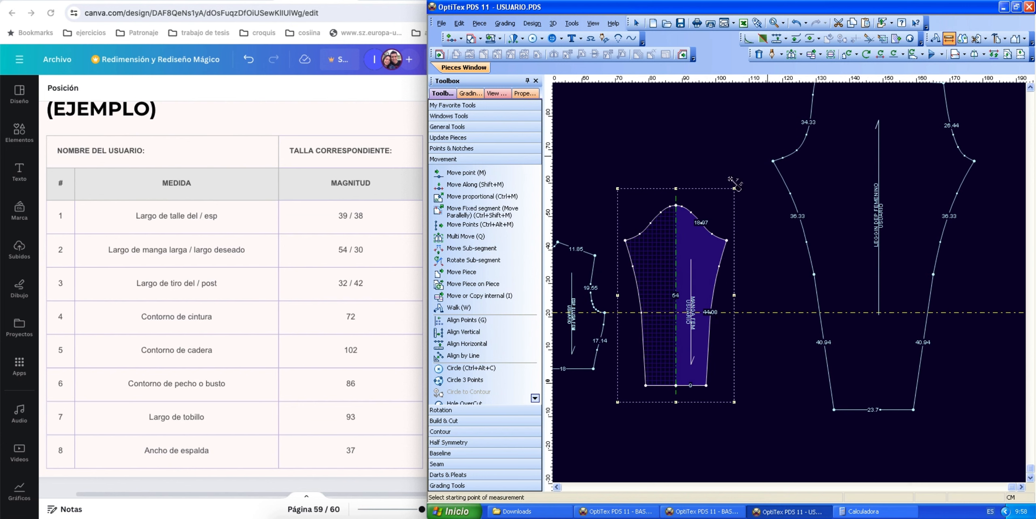
click(676, 312)
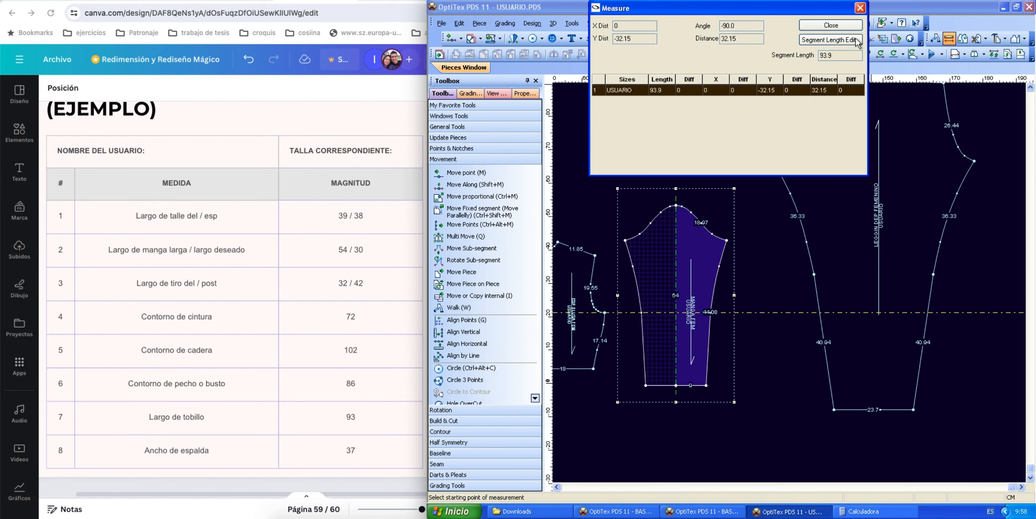
click(860, 8)
right_click(745, 278)
click(765, 285)
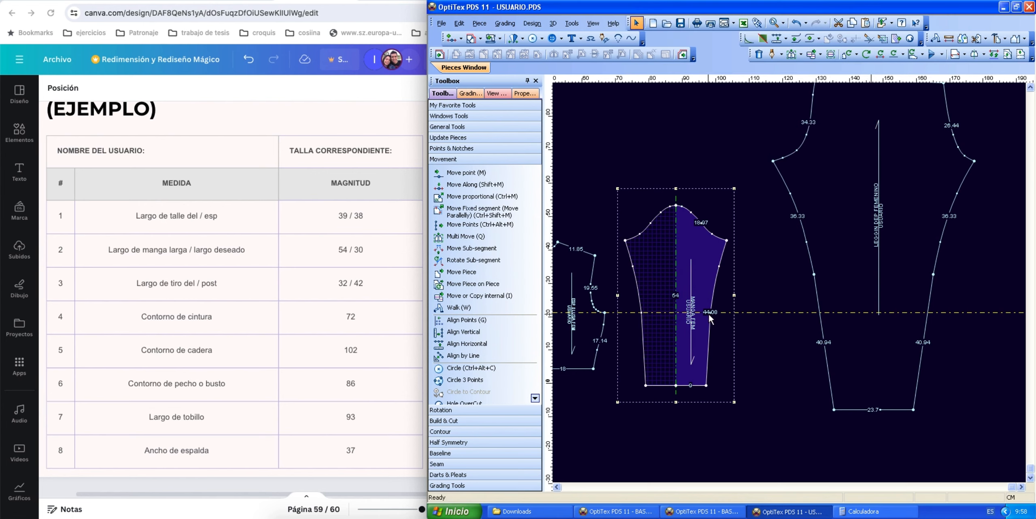
Move the sleeve's elbow point 2 cm up with 0 horizontal offset using Move Point, and return to the Select tool
key(m)
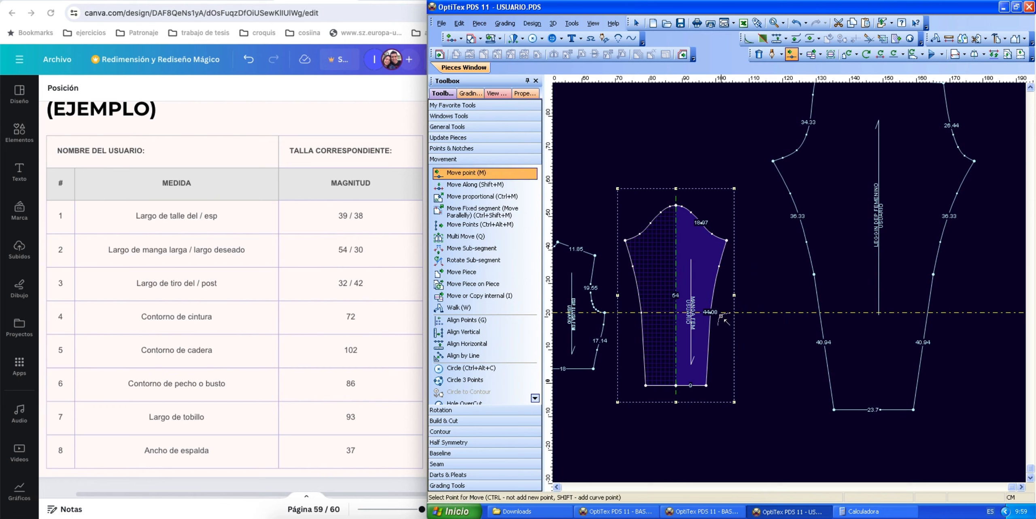
click(711, 312)
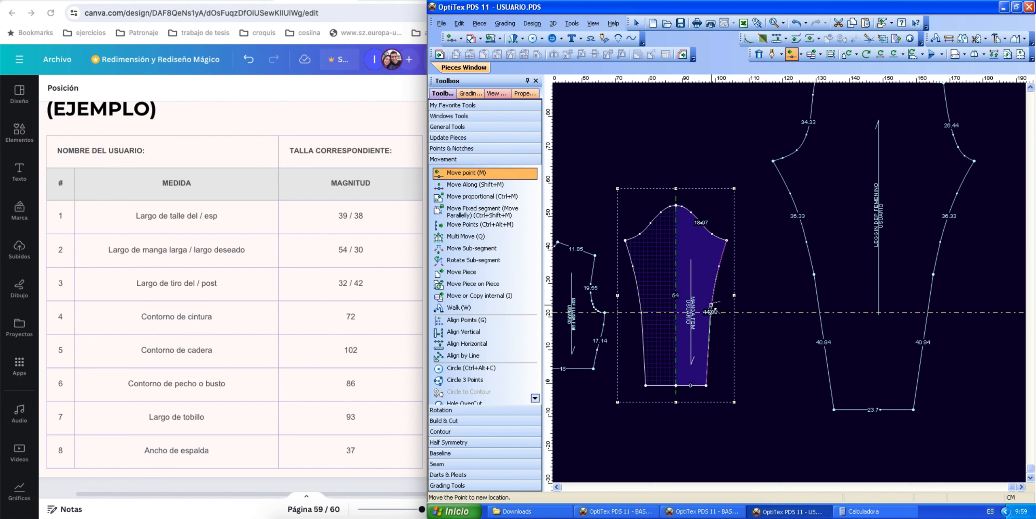
click(720, 286)
double_click(699, 157)
text(2)
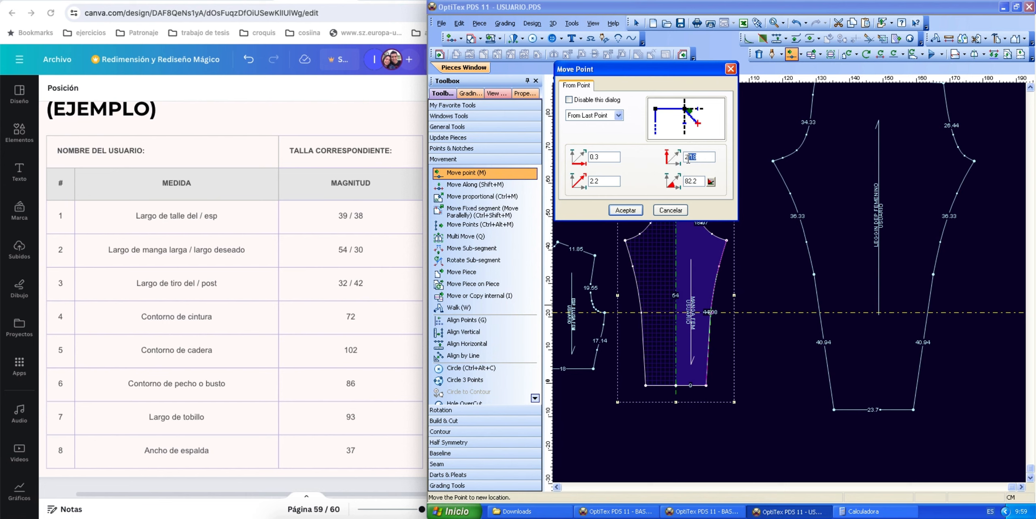
double_click(602, 157)
text(0)
key(Return)
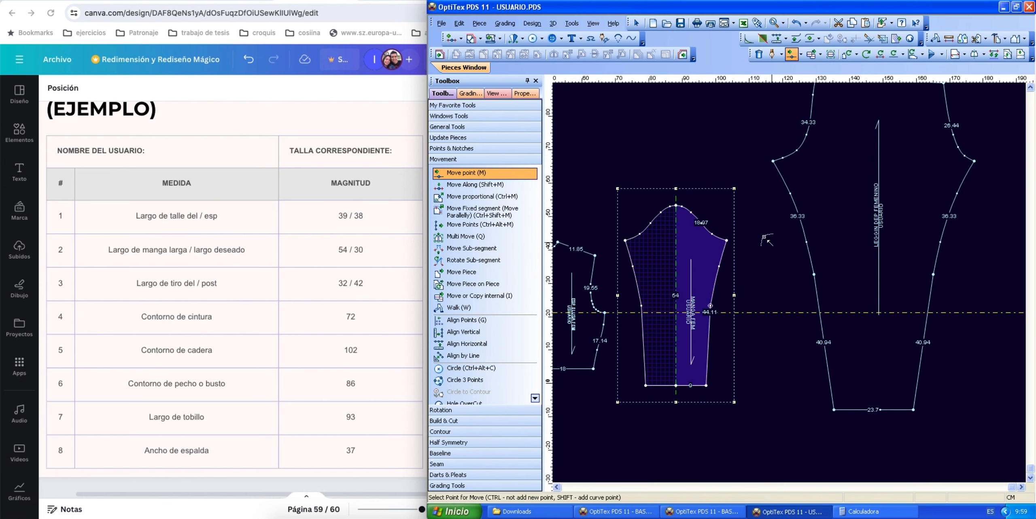
right_click(775, 260)
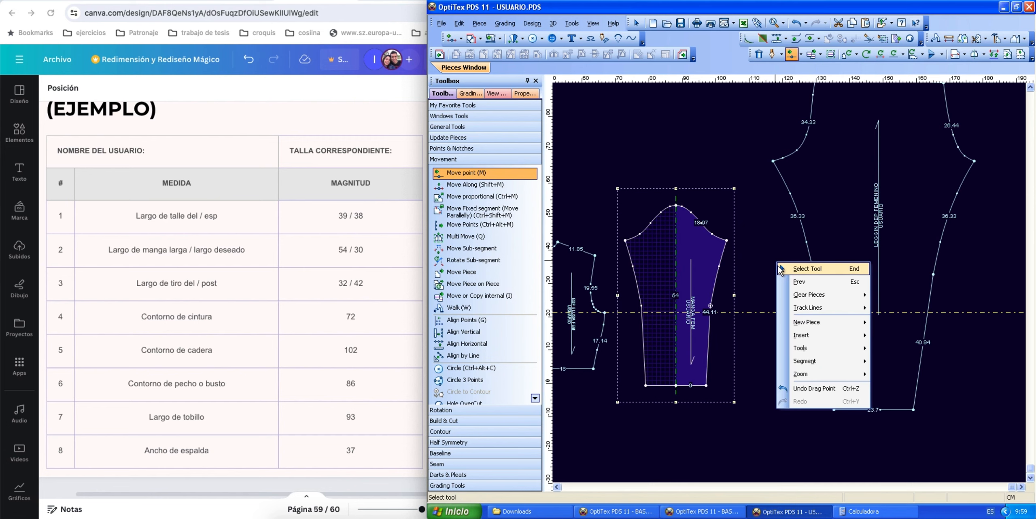
click(789, 267)
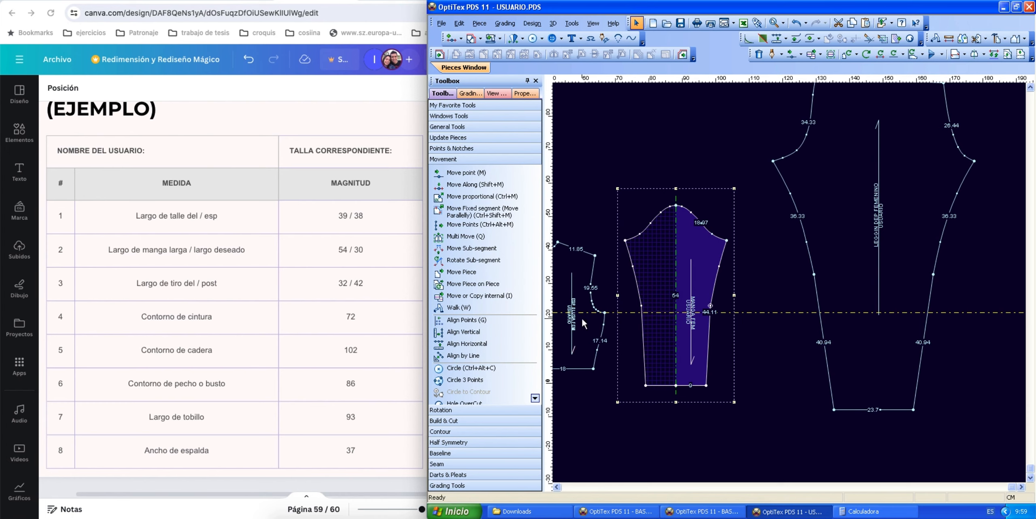
Place a horizontal guide line at the top of the sleeve cap and offset it by -20 cm
key(i)
scroll(688, 280, down, 1)
scroll(797, 282, up, 2)
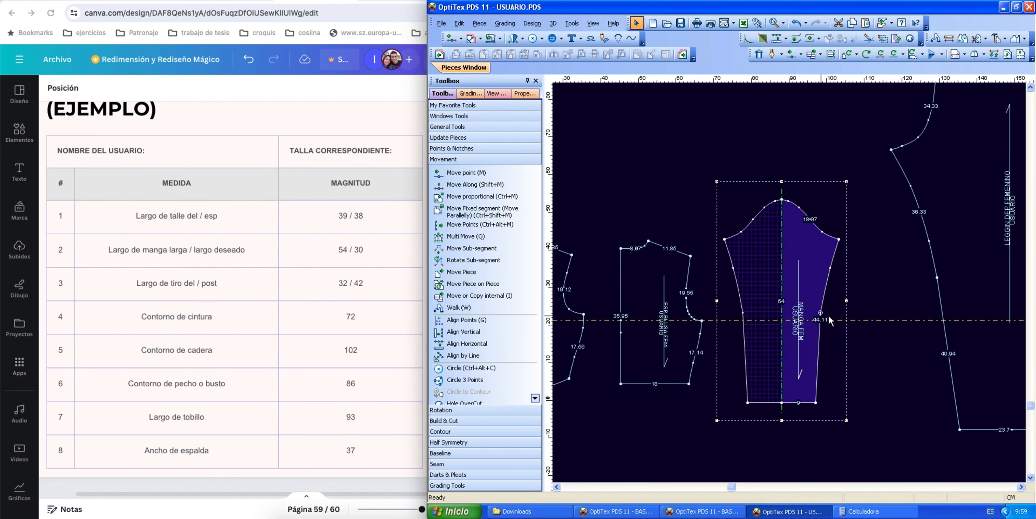
click(781, 200)
double_click(821, 199)
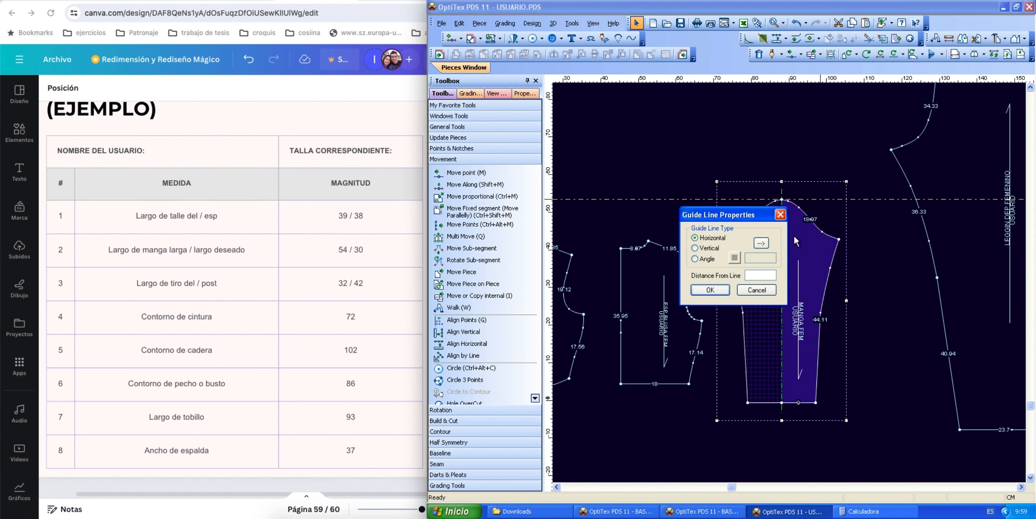
drag(750, 219, 689, 194)
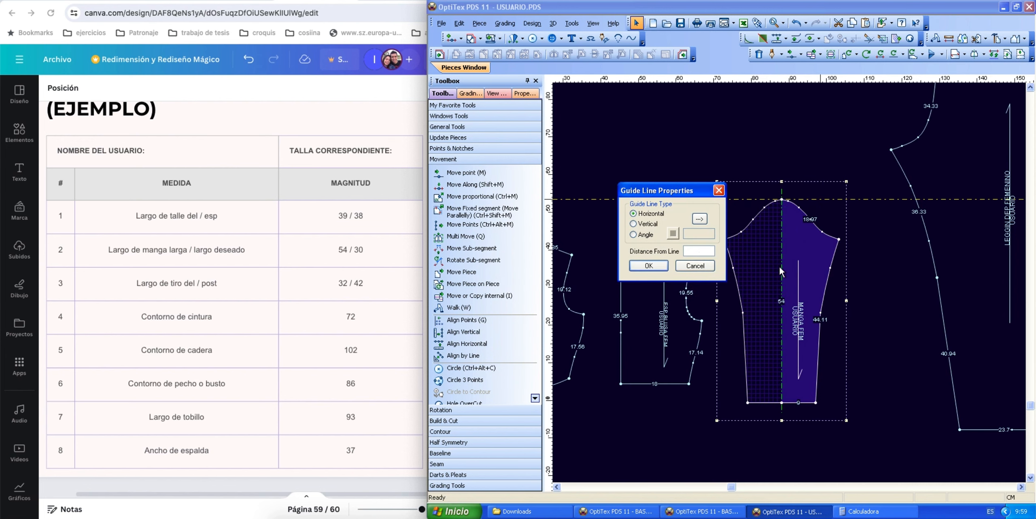
click(700, 252)
text(-20)
key(Return)
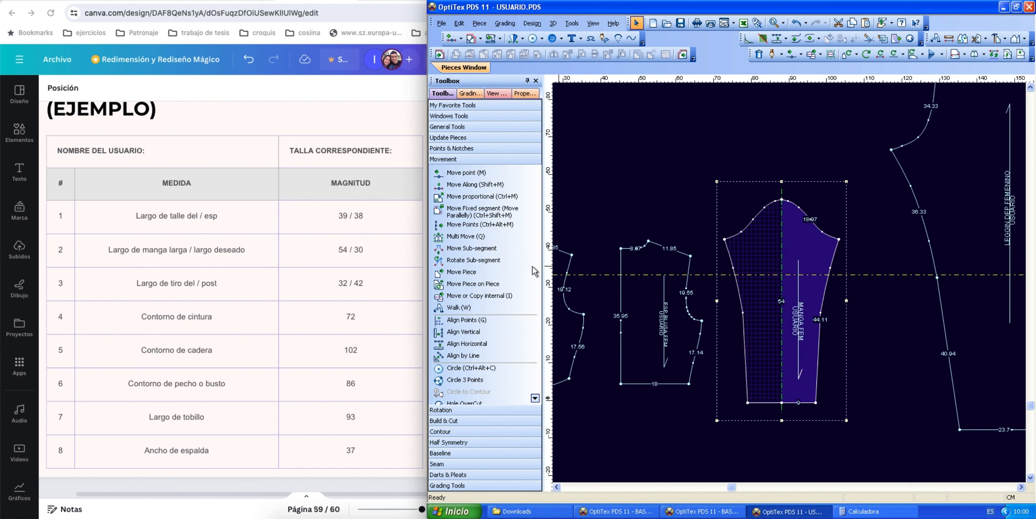
Place a vertical guide line through the sleeve cap's top point and offset it by 11 cm
drag(547, 256, 781, 201)
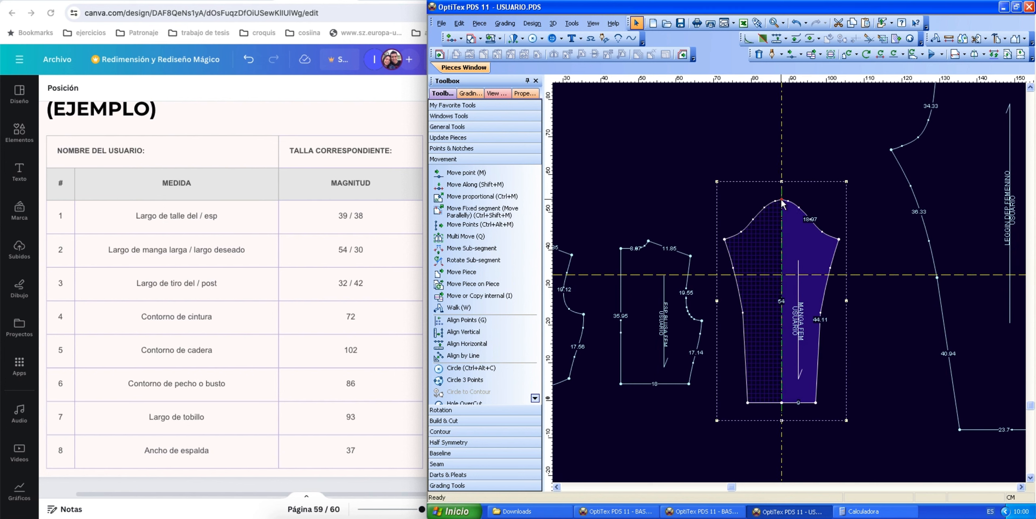
double_click(781, 162)
drag(663, 188, 641, 133)
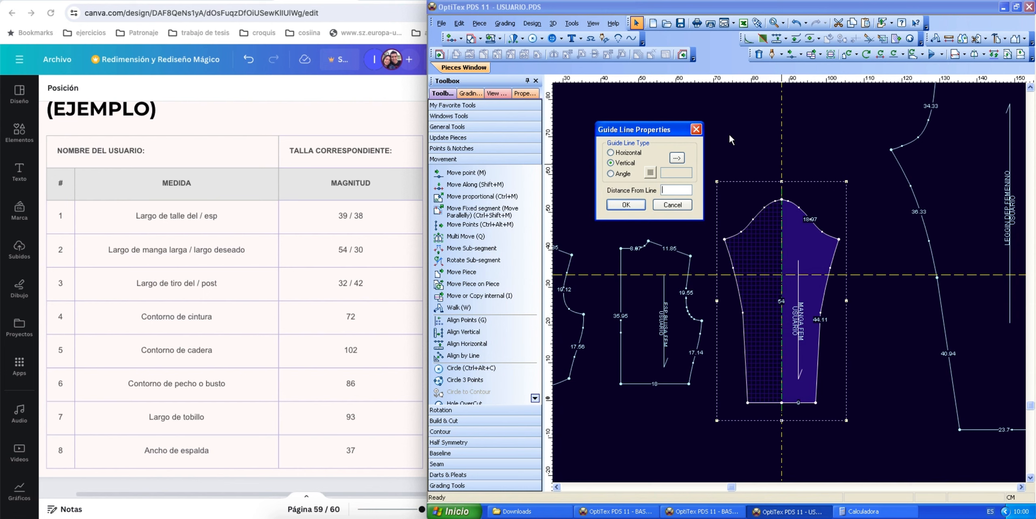
click(673, 189)
text(11)
click(633, 207)
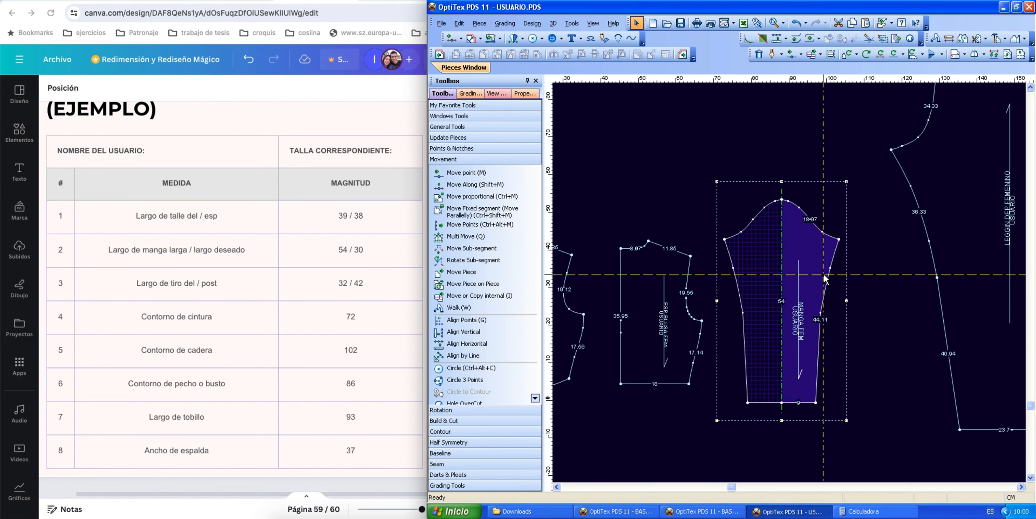
Try to move the sleeve's upper side seam point onto the intersection of the two guide lines
key(m)
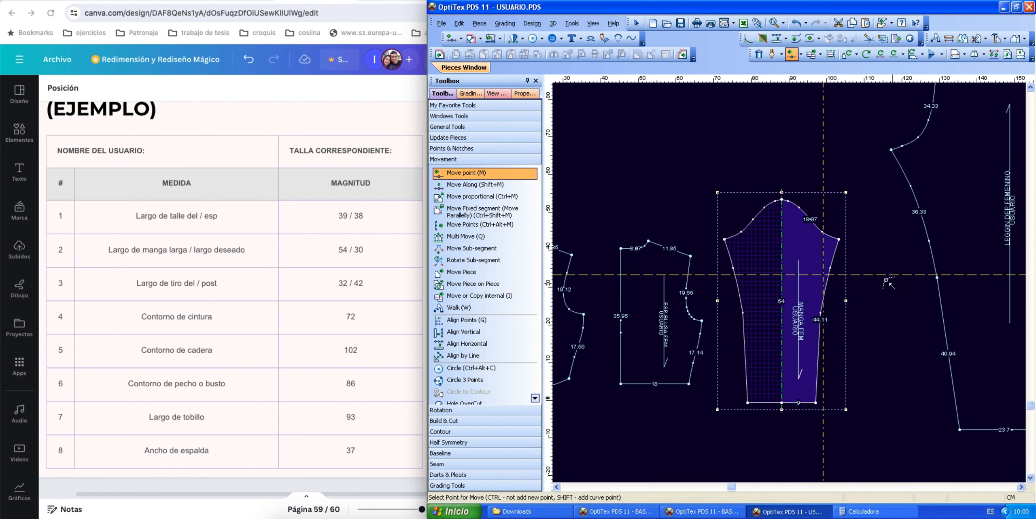
click(831, 267)
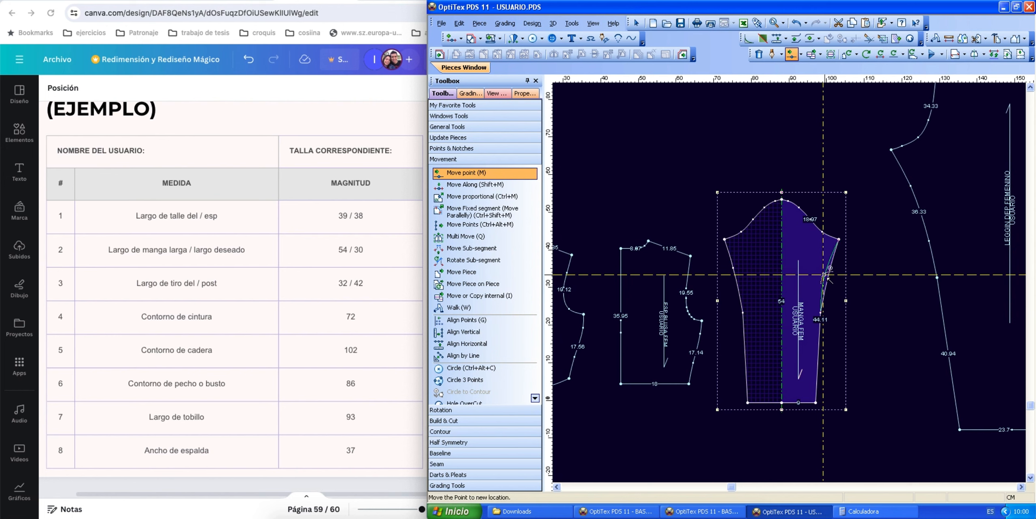
click(824, 275)
click(626, 210)
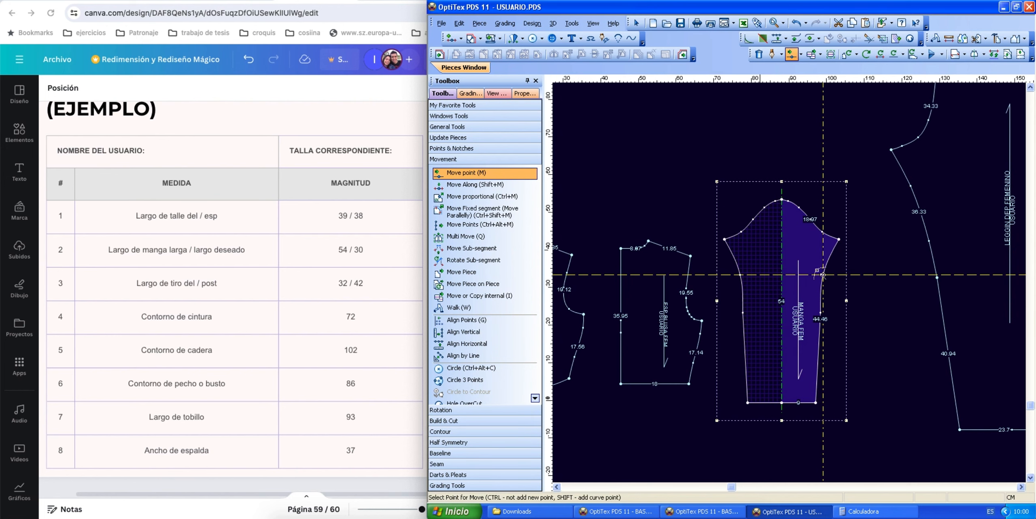
click(825, 277)
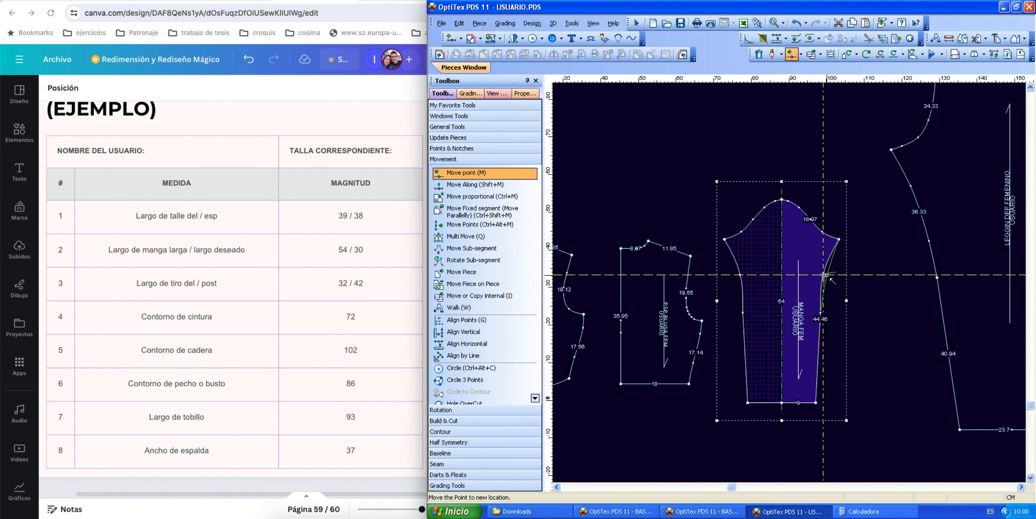
click(828, 276)
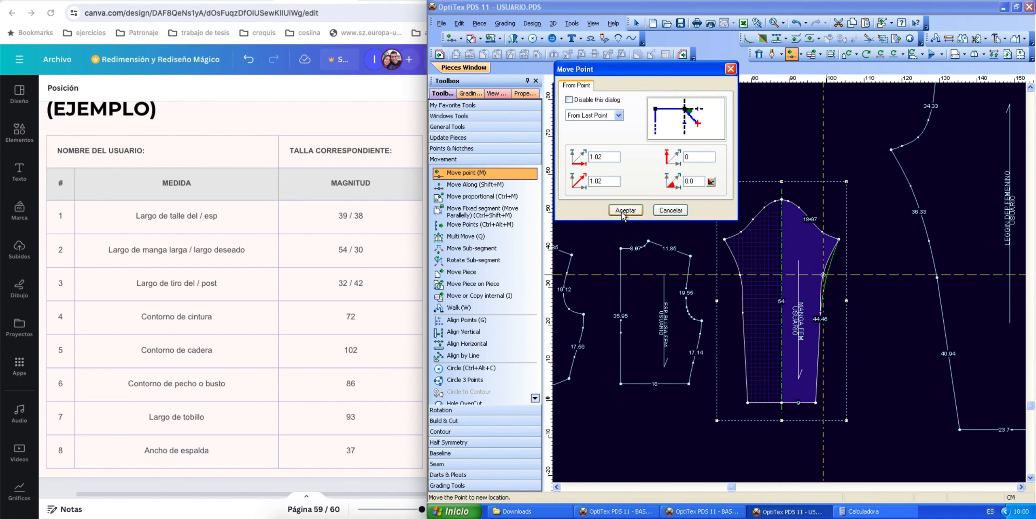
click(670, 210)
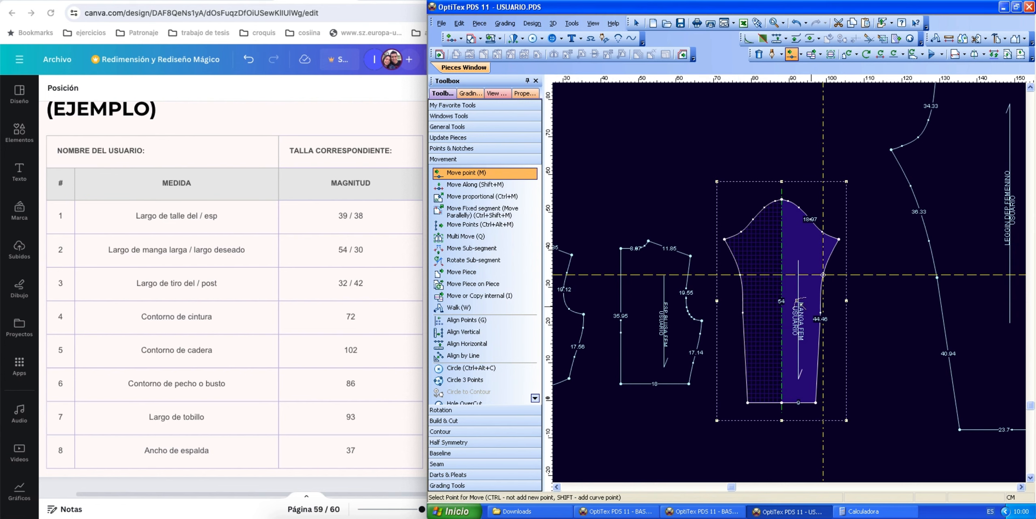
click(820, 313)
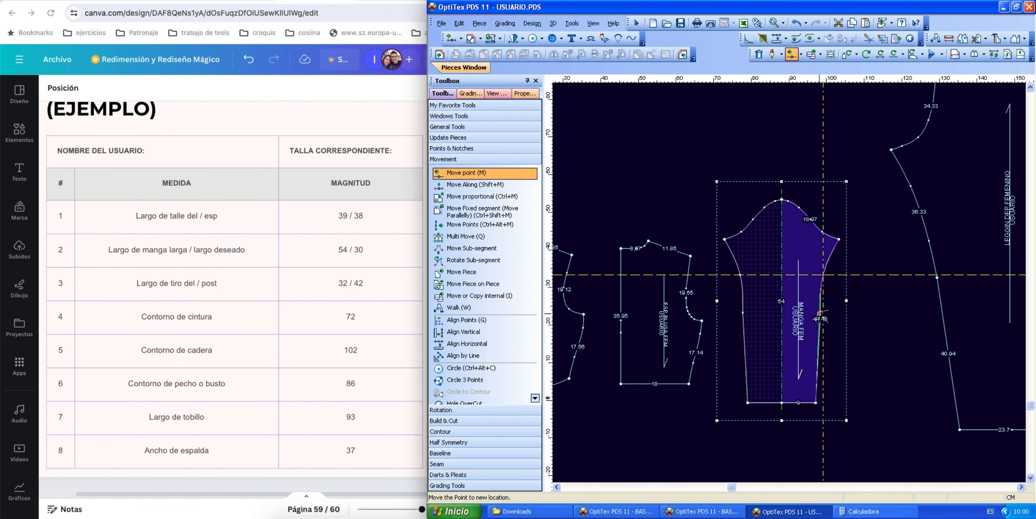
click(819, 314)
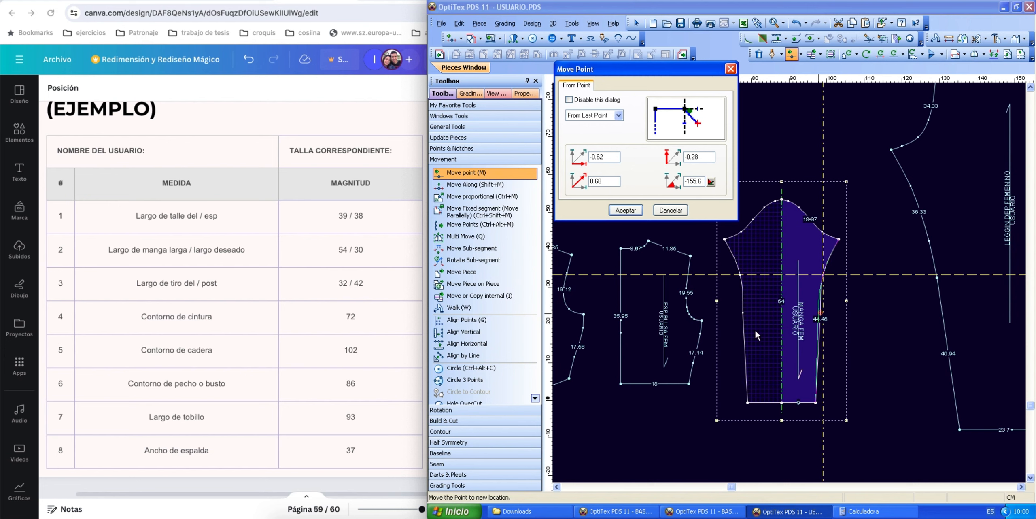
click(626, 210)
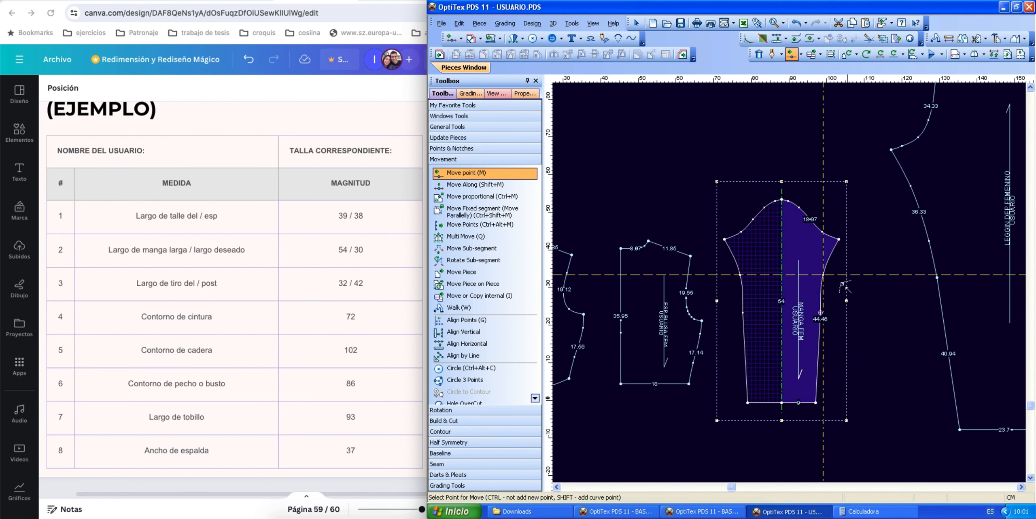
Move the side seam point on the horizontal guide 2.03 cm outward, and nudge it 0.29 cm back inward
click(823, 274)
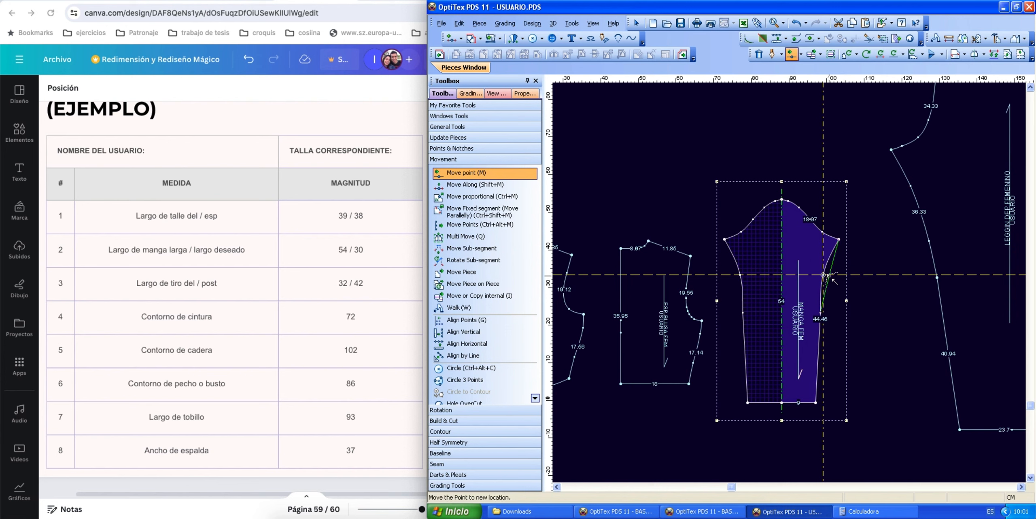
click(830, 275)
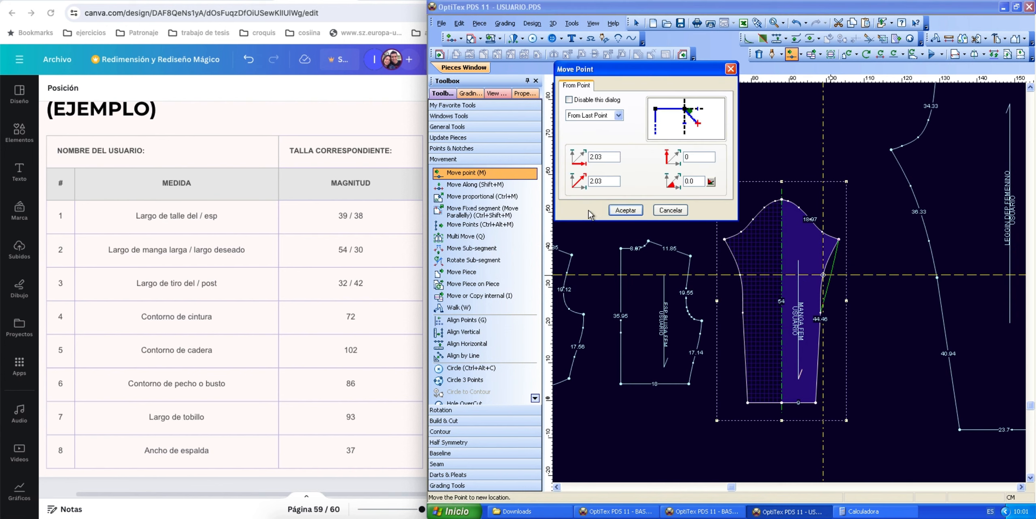
click(625, 210)
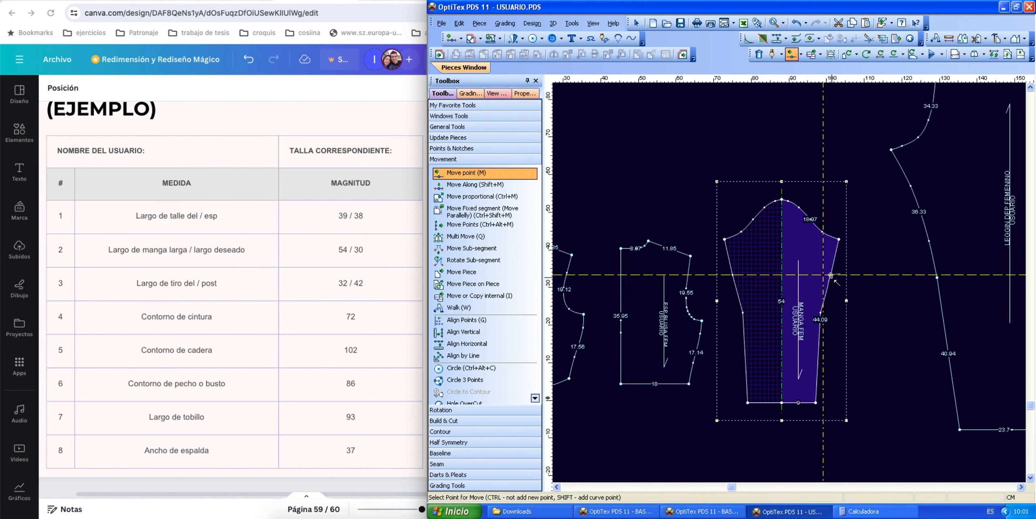
click(830, 275)
click(830, 275)
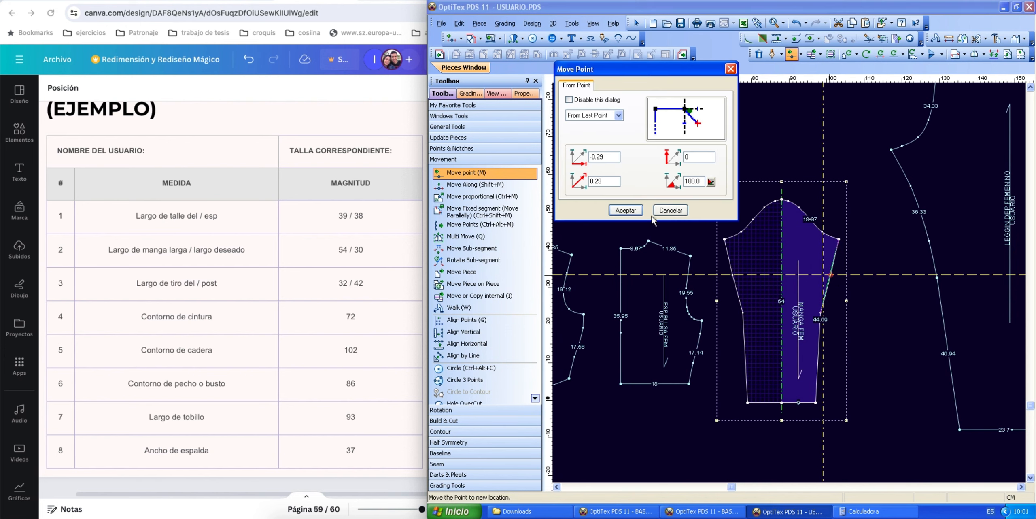
click(625, 210)
Add a seam point just above the elbow, shift it 0.44 cm inward and 0.04 cm up, and return to the Select tool
scroll(825, 316, up, 3)
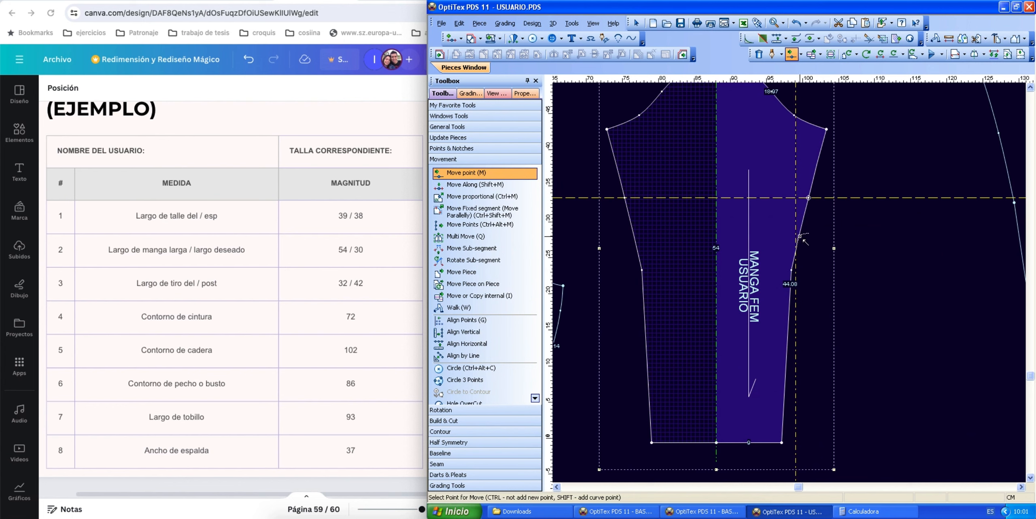
click(799, 236)
click(797, 236)
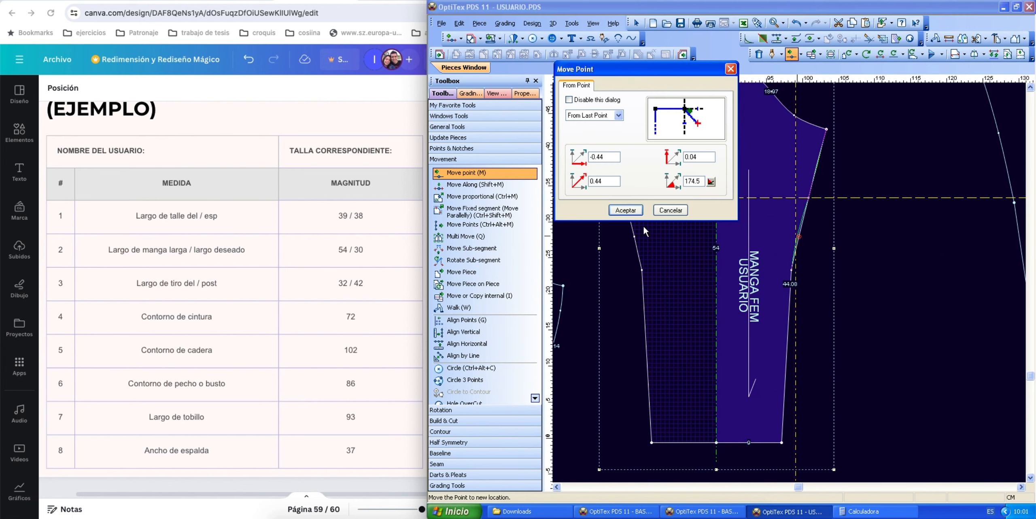
click(626, 210)
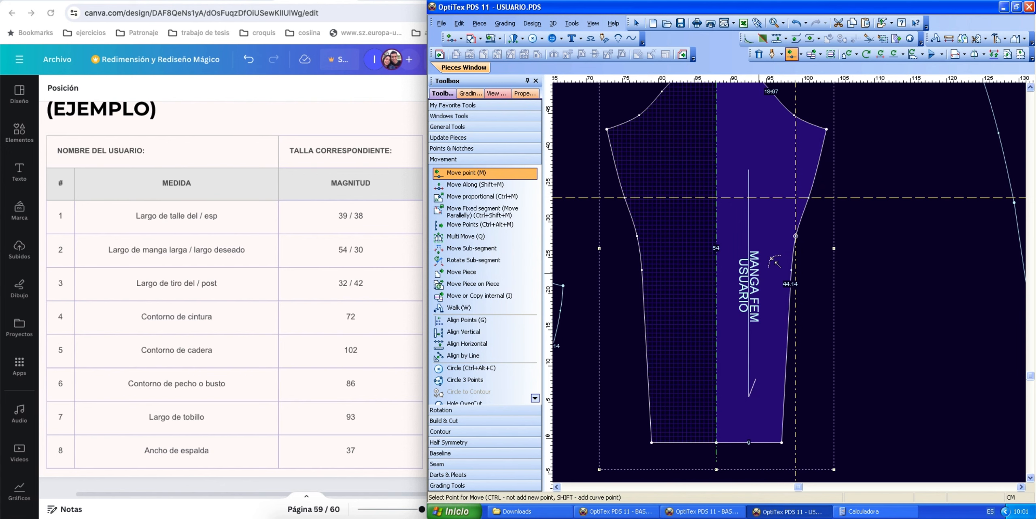
scroll(814, 207, down, 1)
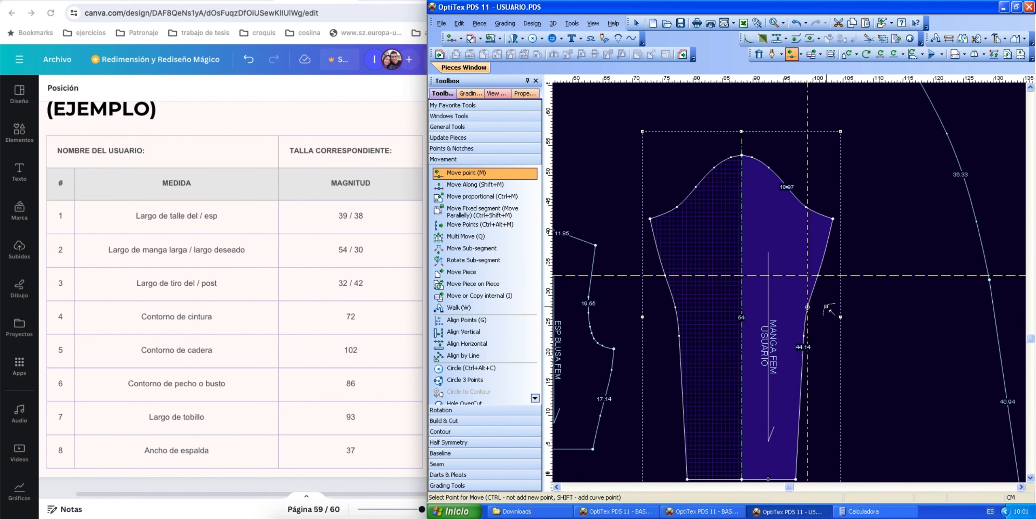
scroll(829, 311, down, 3)
right_click(832, 274)
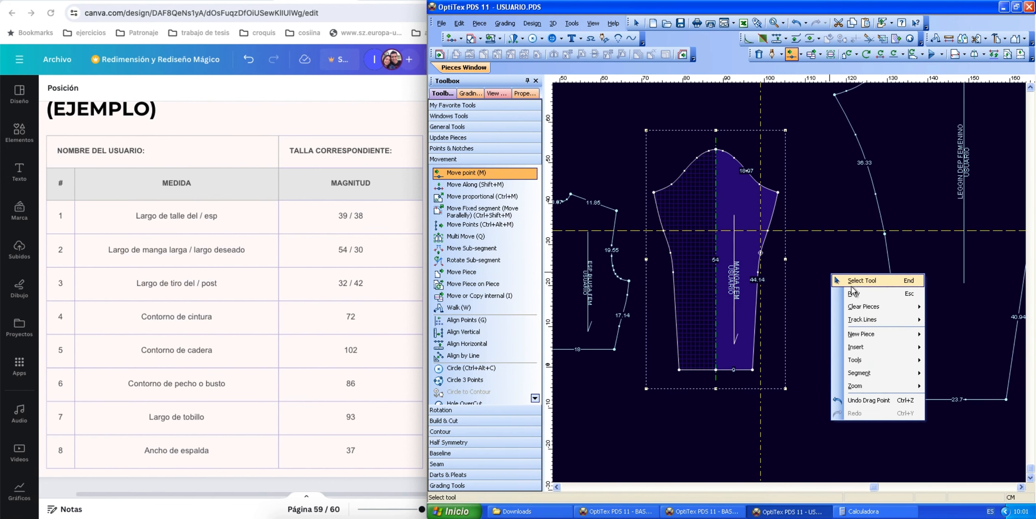
click(853, 282)
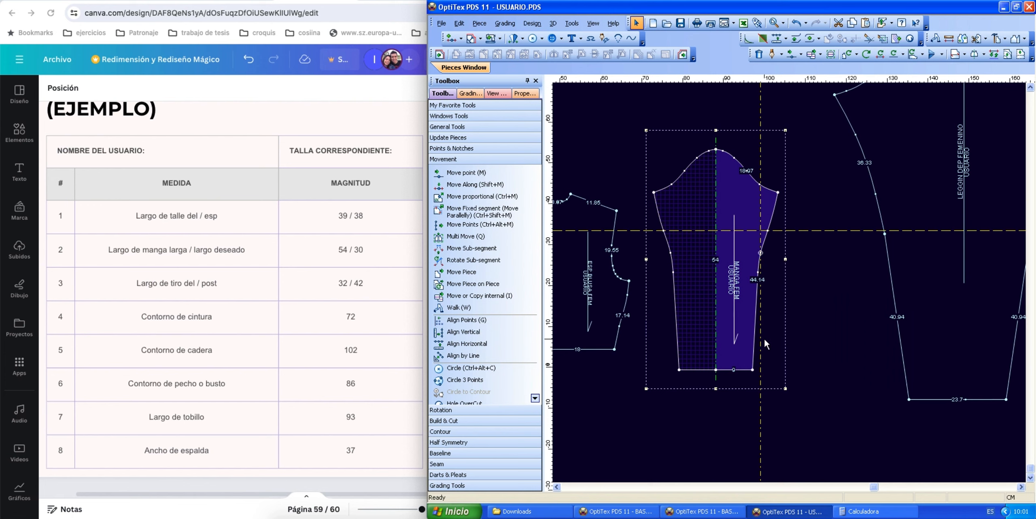
Undo the trial point moves on the sleeve's side seam above the elbow
key(ctrl+z)
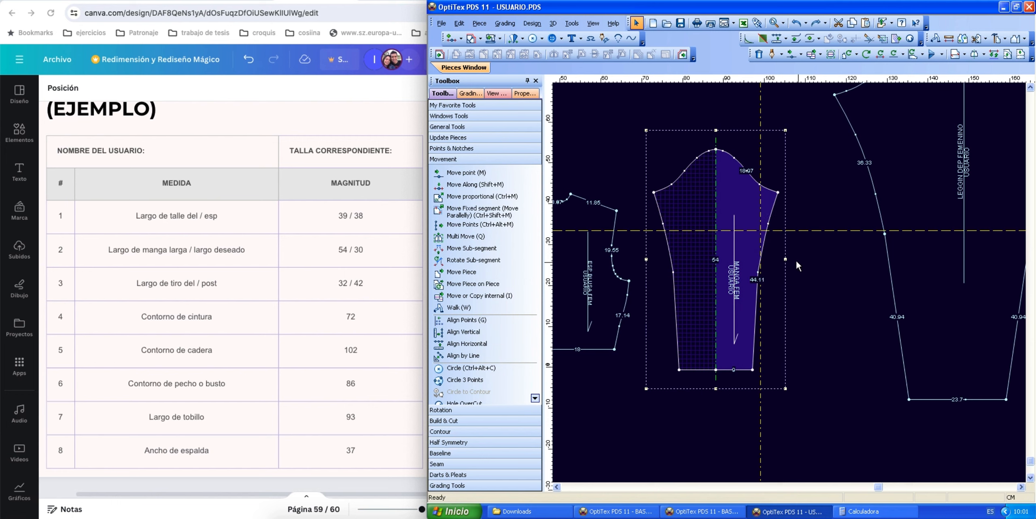
click(767, 223)
Place a vertical guide line through the centre point of the legging's hem
scroll(805, 275, down, 2)
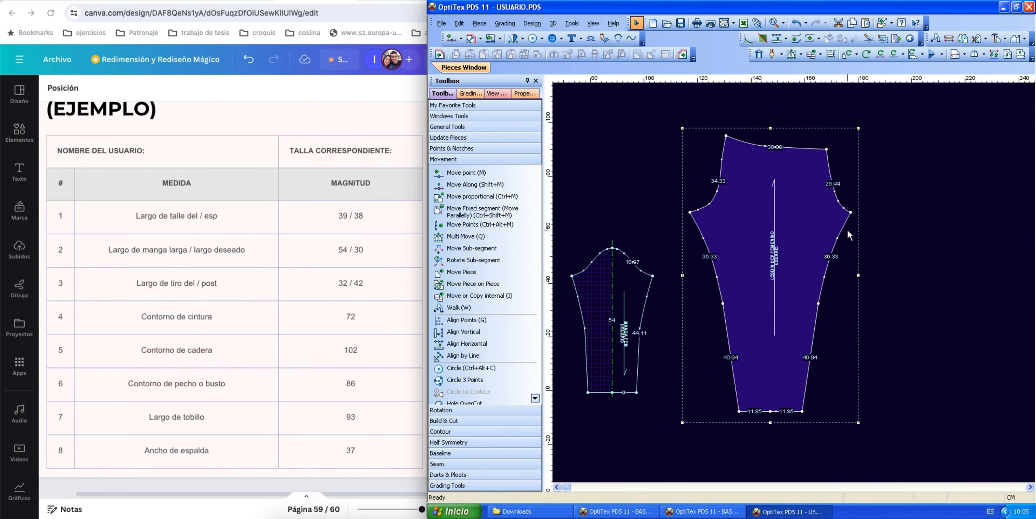
click(812, 220)
key(m)
drag(551, 152, 770, 410)
Measure the legging's length along the vertical guide from waist to hem, and return to the Select tool
click(948, 40)
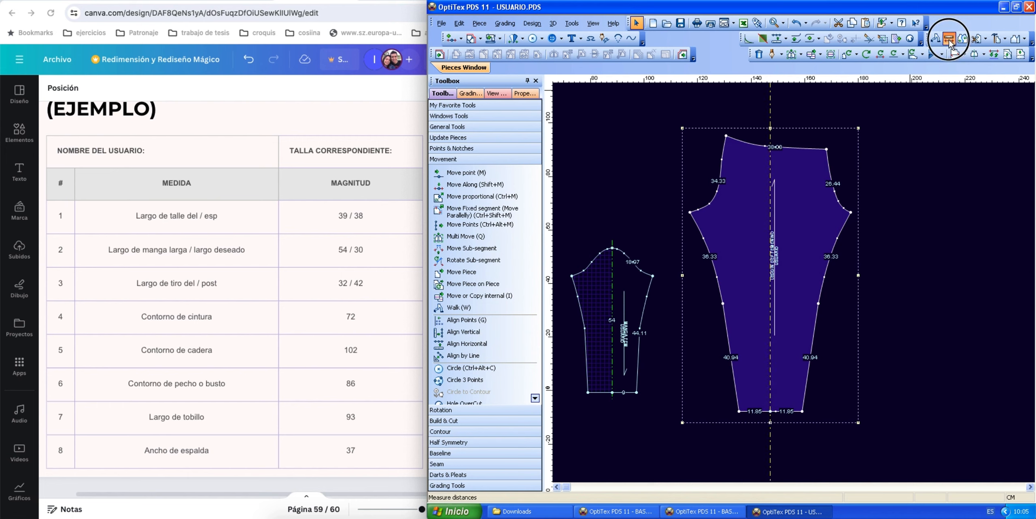
click(771, 146)
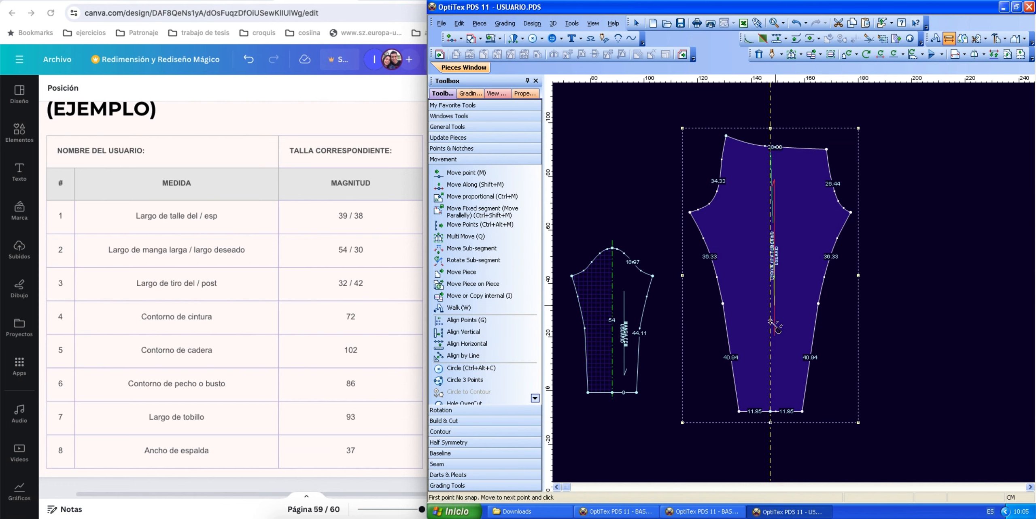
click(771, 412)
double_click(734, 38)
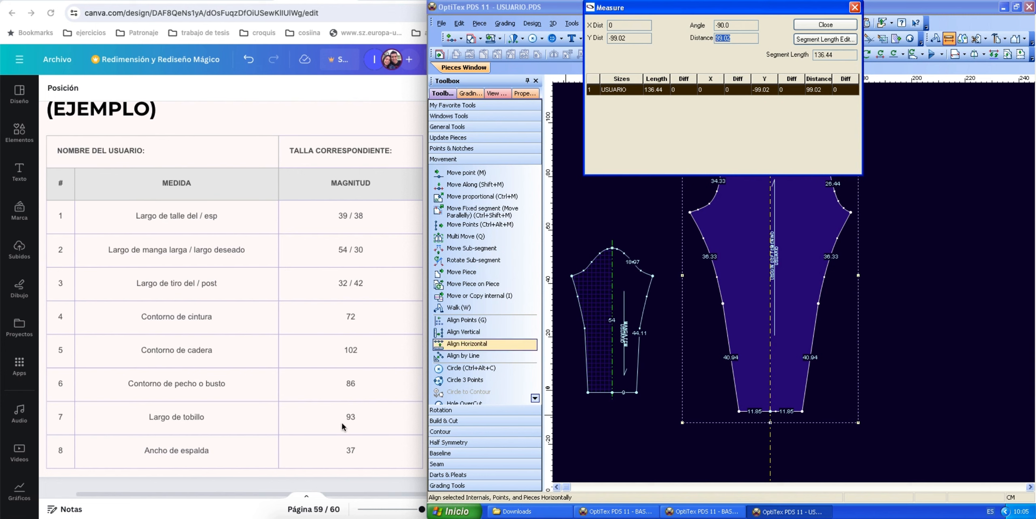
click(857, 9)
right_click(886, 153)
click(906, 164)
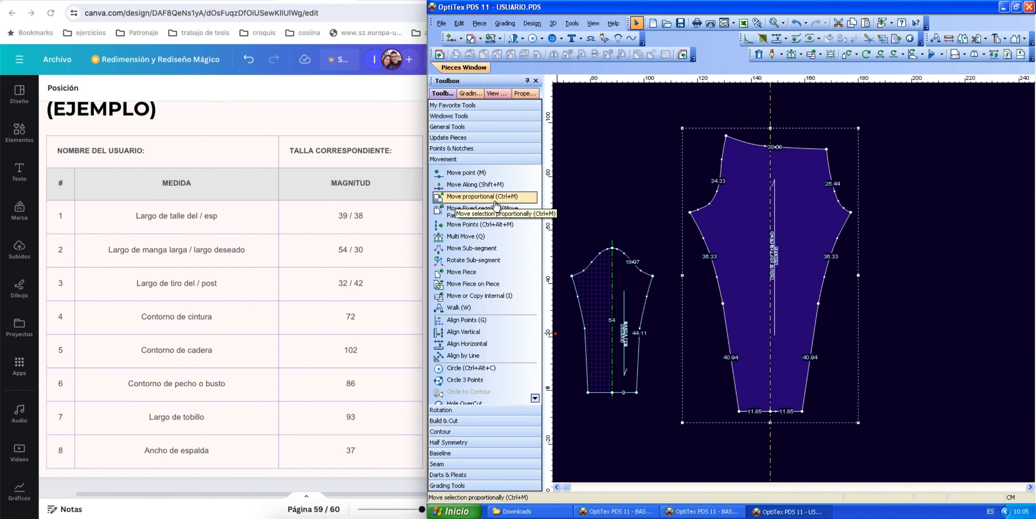
Move the legging's knee and hem points together 6 cm straight up with Multi Move
click(465, 236)
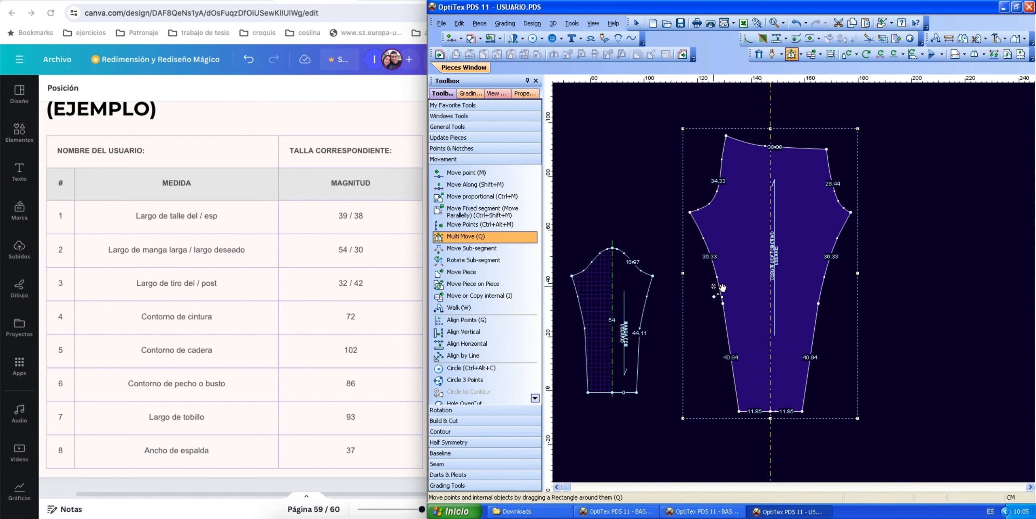
drag(712, 270, 848, 441)
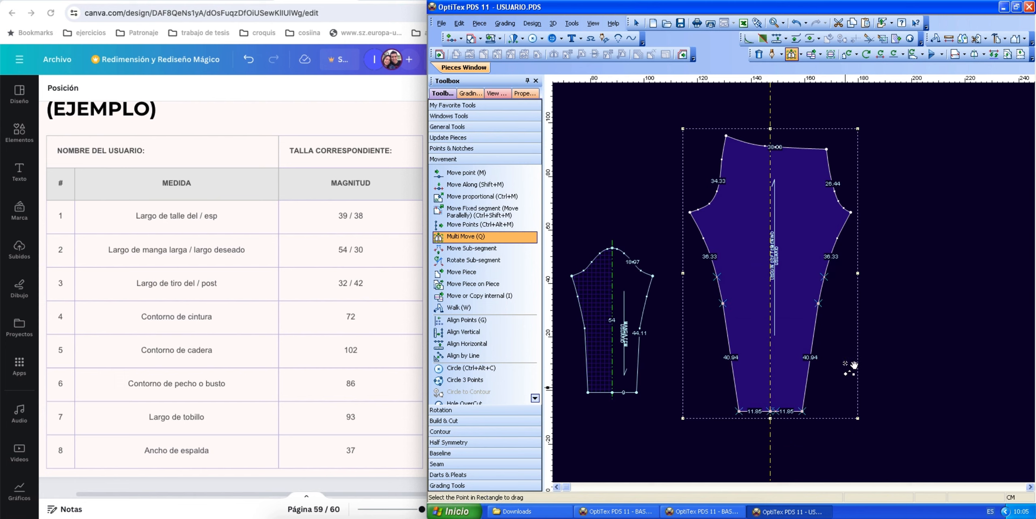
drag(771, 411, 771, 387)
drag(915, 123, 883, 127)
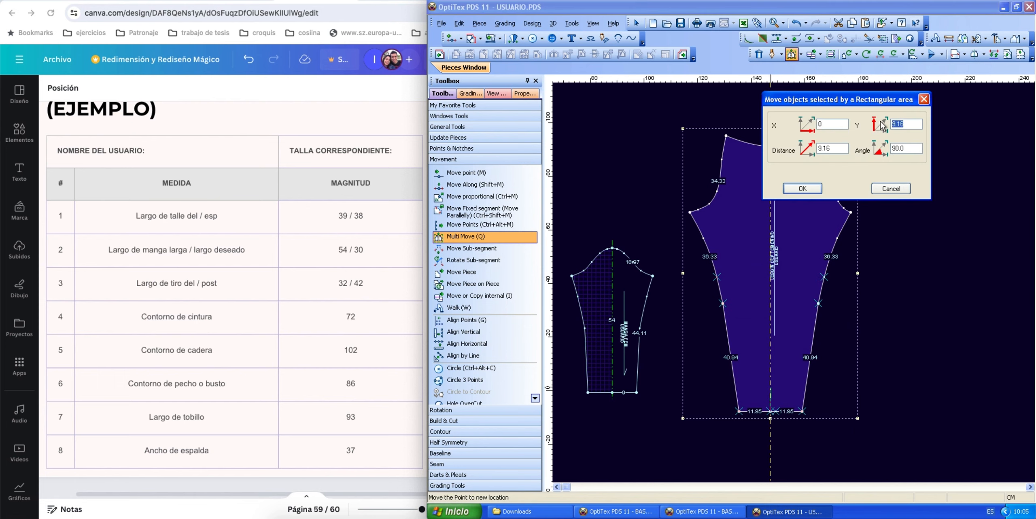
text(6)
click(805, 189)
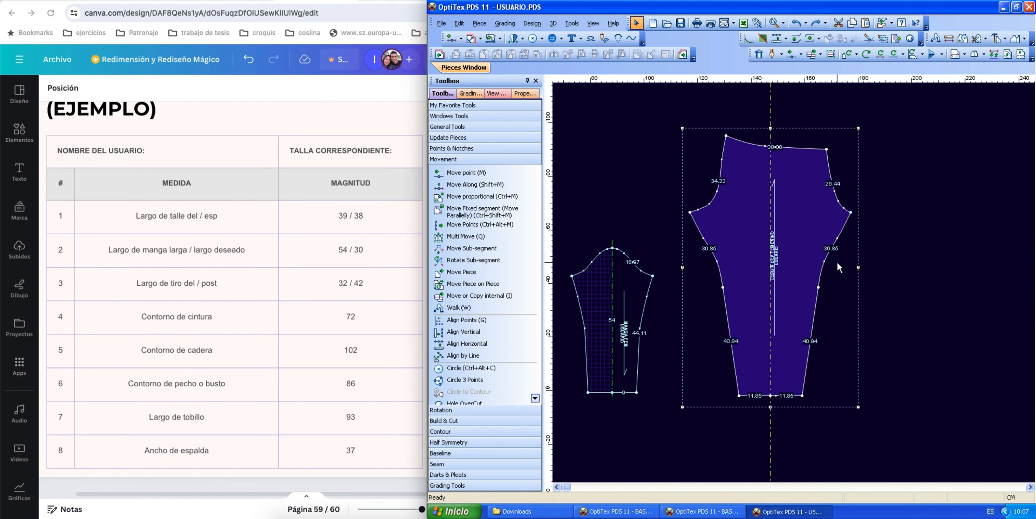
Smooth the front inseam below the crotch by shifting its curve point -0.44 cm in X and 0.98 cm in Y
key(m)
click(837, 238)
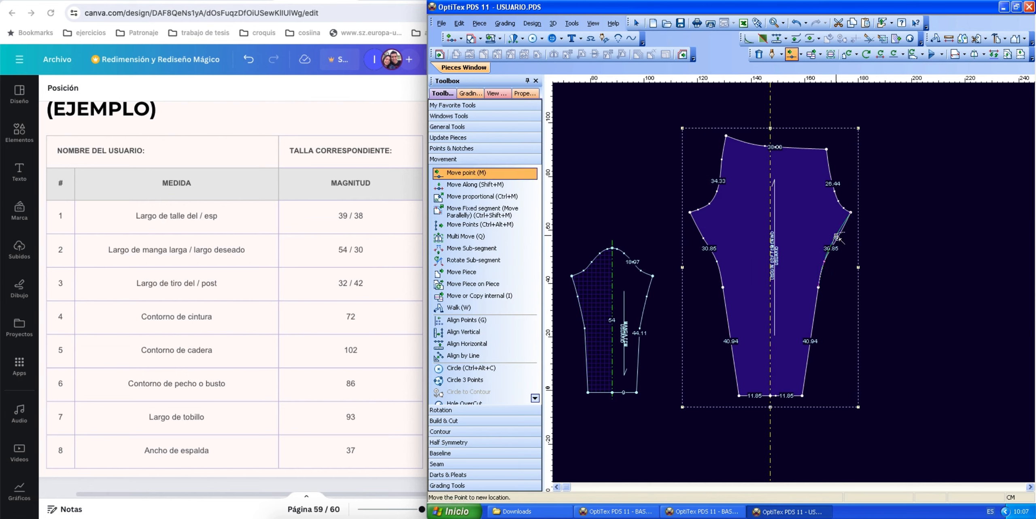
click(837, 237)
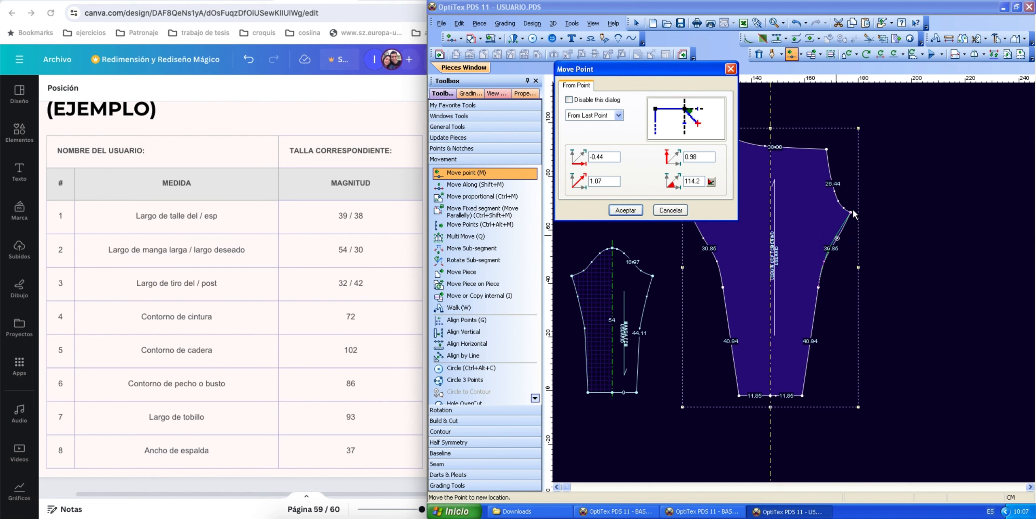
click(625, 210)
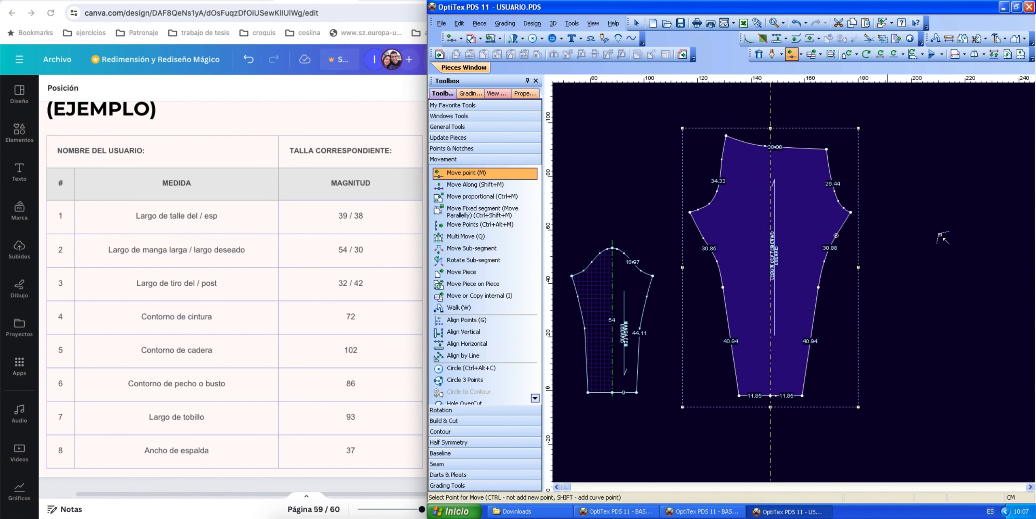
Shift the back inseam's curve point below the crotch 0.71 cm in X and 0.17 cm in Y, and return to the Select tool
click(707, 241)
click(708, 242)
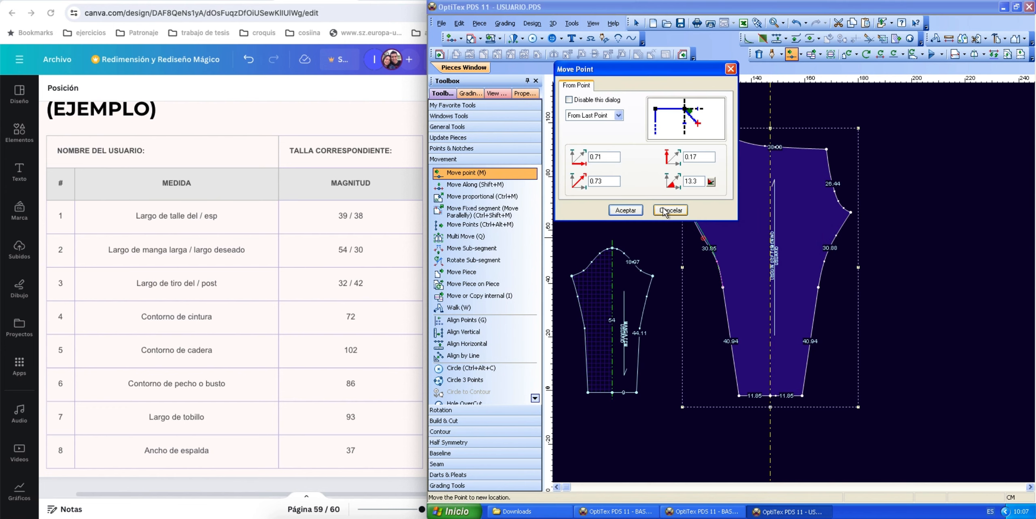
click(626, 210)
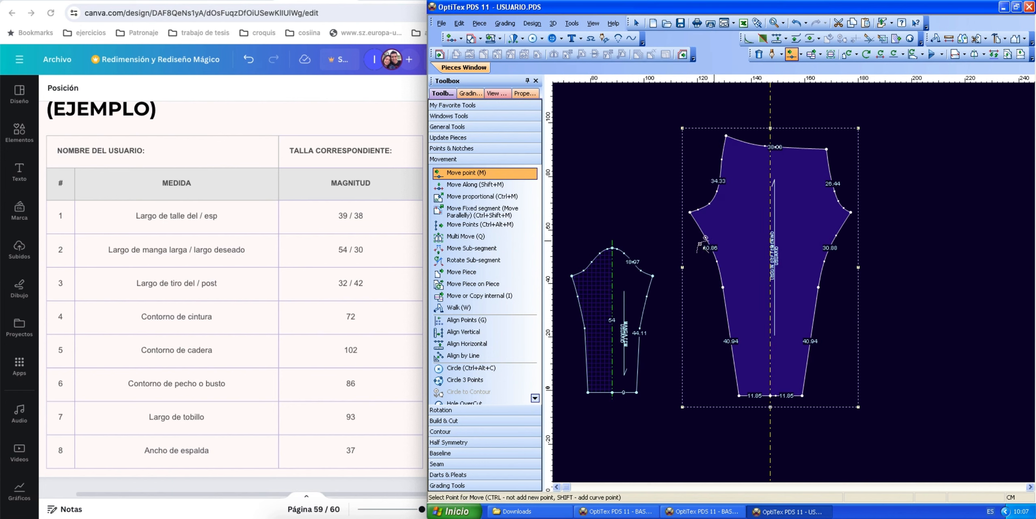
right_click(929, 239)
click(952, 247)
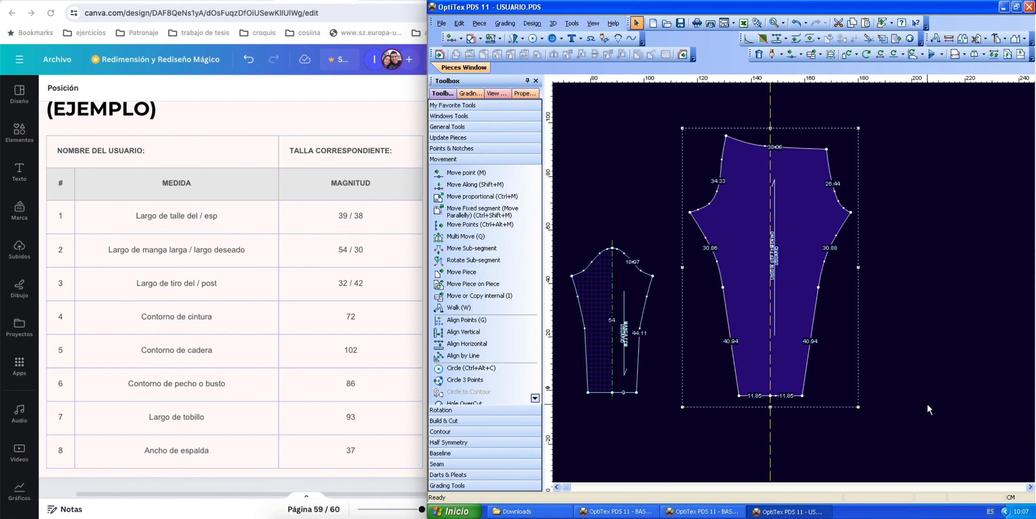
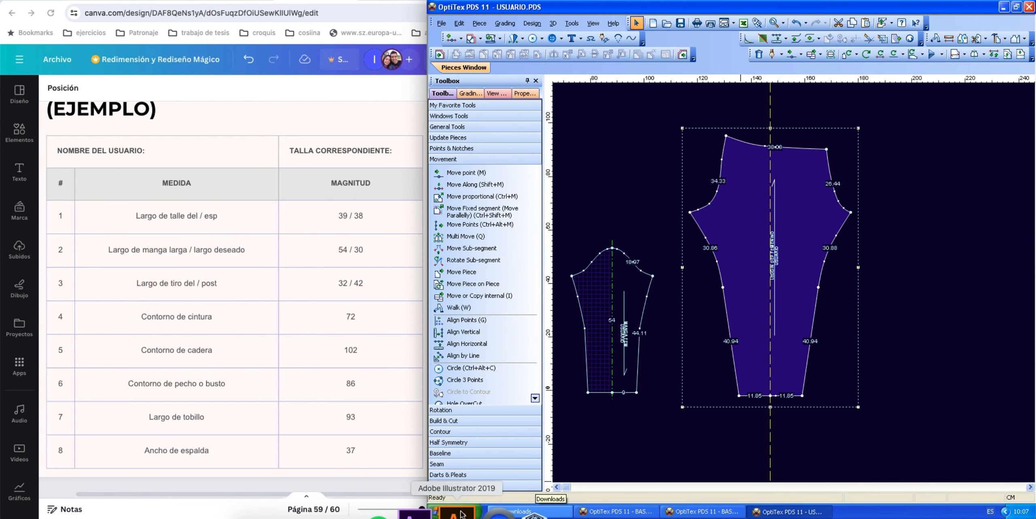
Open the calculator and subtract the legging's 26.44 front rise from the required 32
click(465, 511)
click(485, 360)
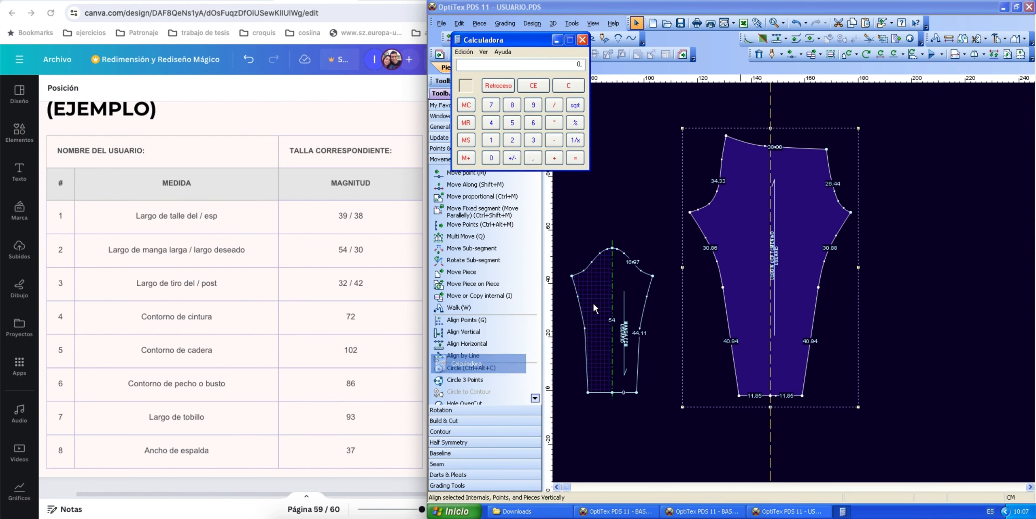
drag(518, 41, 543, 53)
click(558, 152)
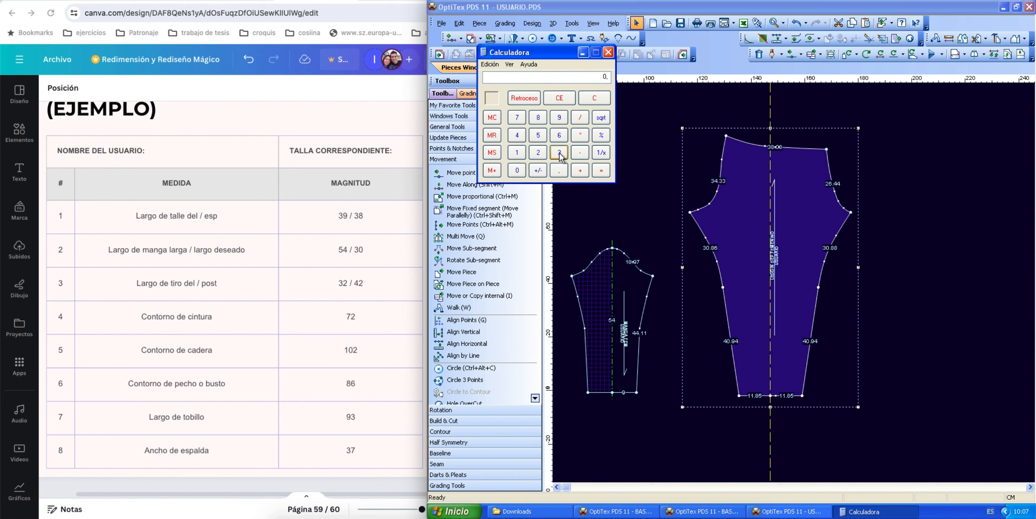
click(537, 152)
click(538, 153)
click(559, 135)
click(600, 102)
click(364, 285)
click(589, 75)
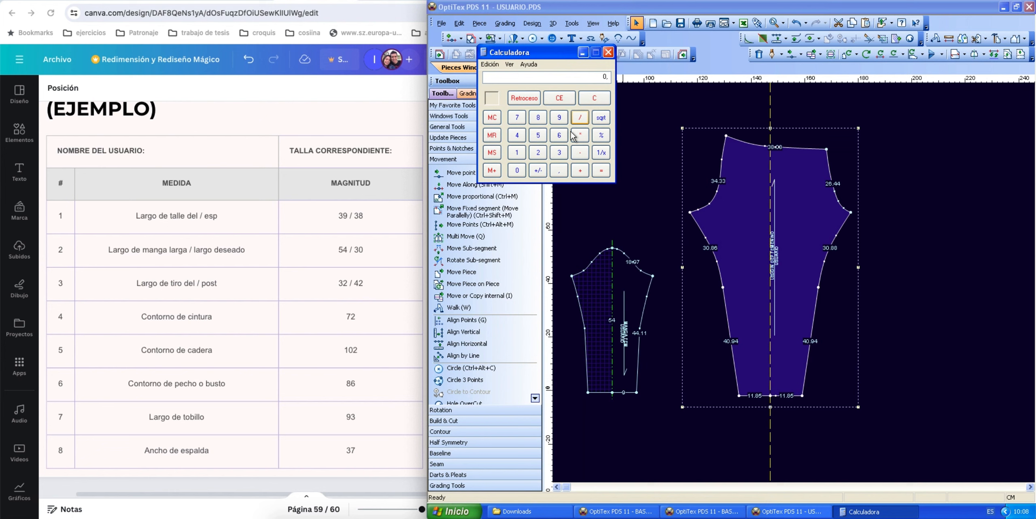
Subtract the legging's 34.33 back rise from the required 42 in the calculator, and return to the pattern
click(518, 136)
click(538, 153)
click(521, 136)
click(603, 168)
click(594, 98)
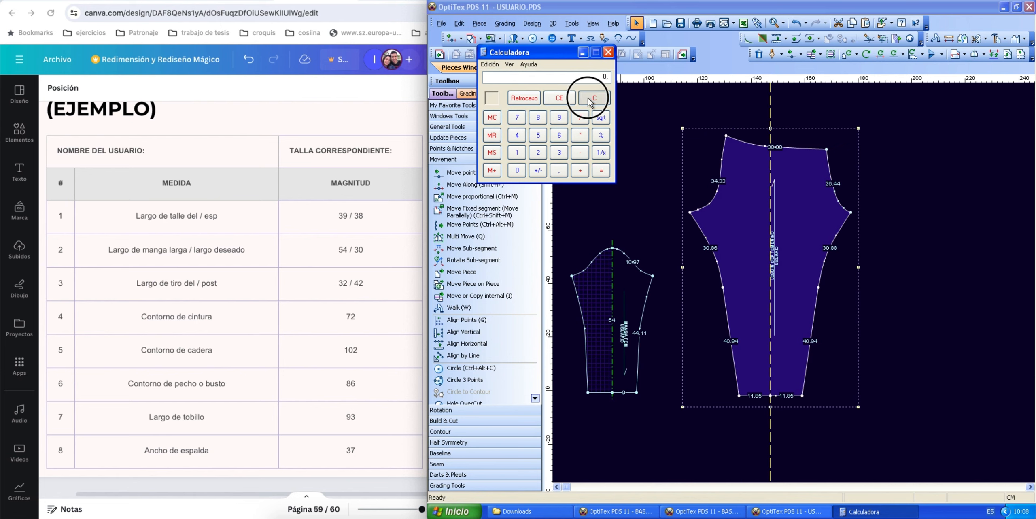
click(558, 154)
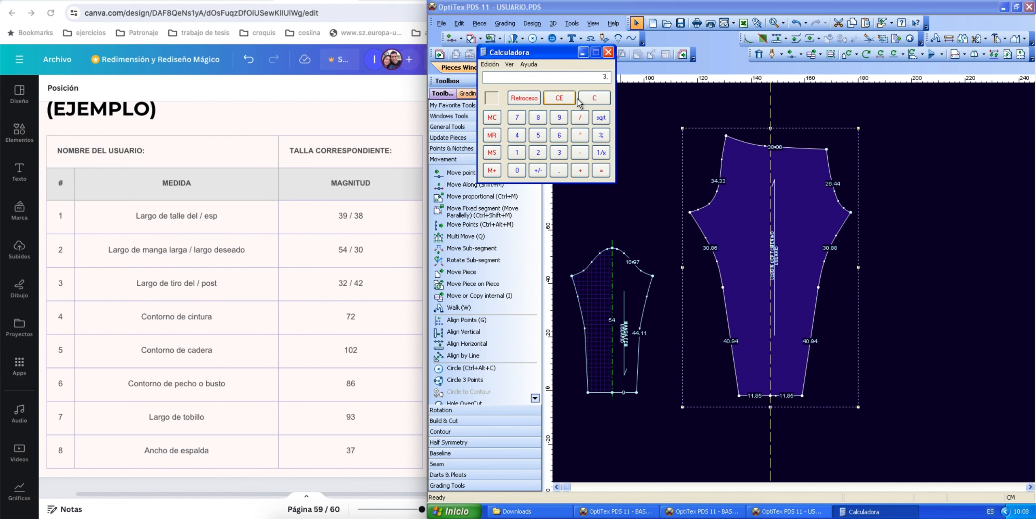
click(593, 98)
click(517, 136)
click(580, 153)
click(559, 153)
click(520, 136)
click(901, 208)
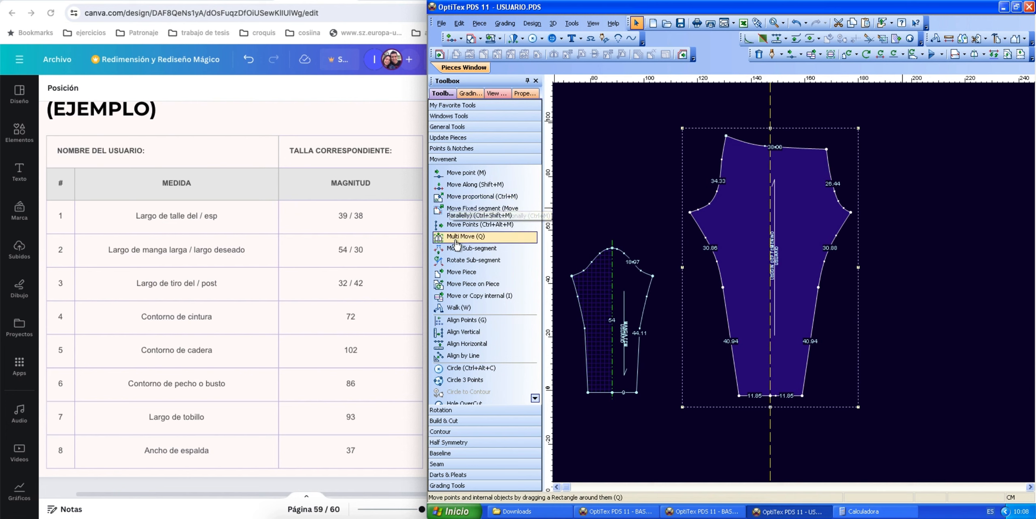
Move the legging's whole waist segment parallel by 0 cm in X and 6 cm in Y, and return to the Select tool
click(498, 214)
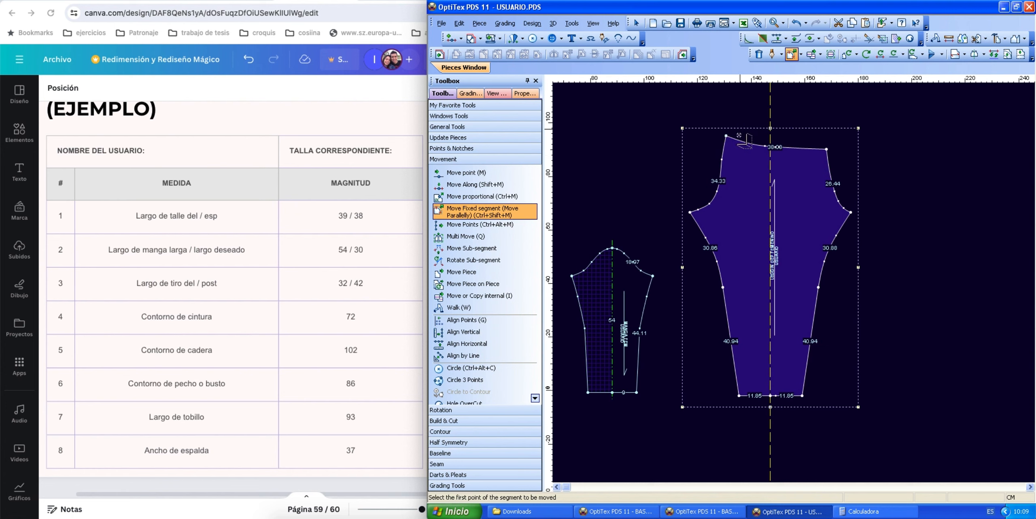
click(726, 136)
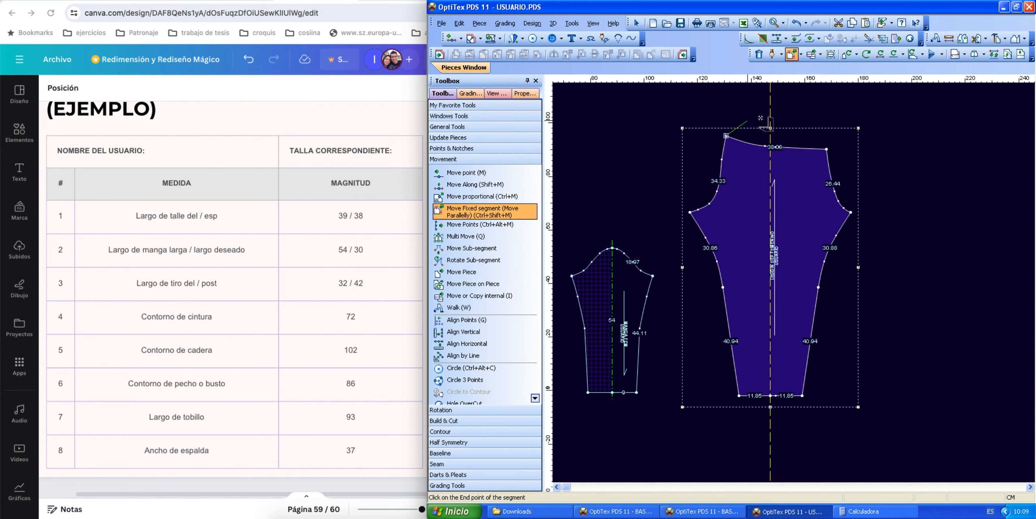
click(826, 148)
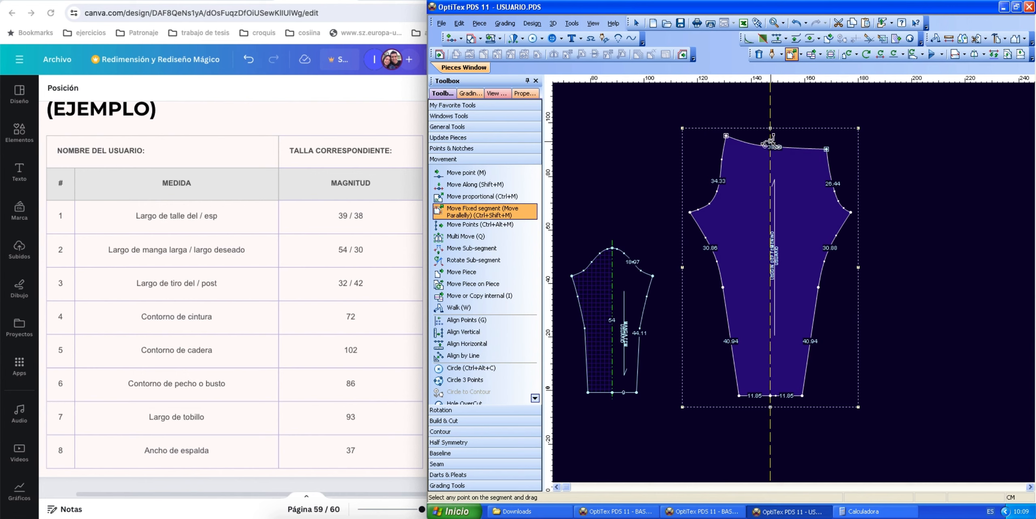
drag(726, 136, 727, 122)
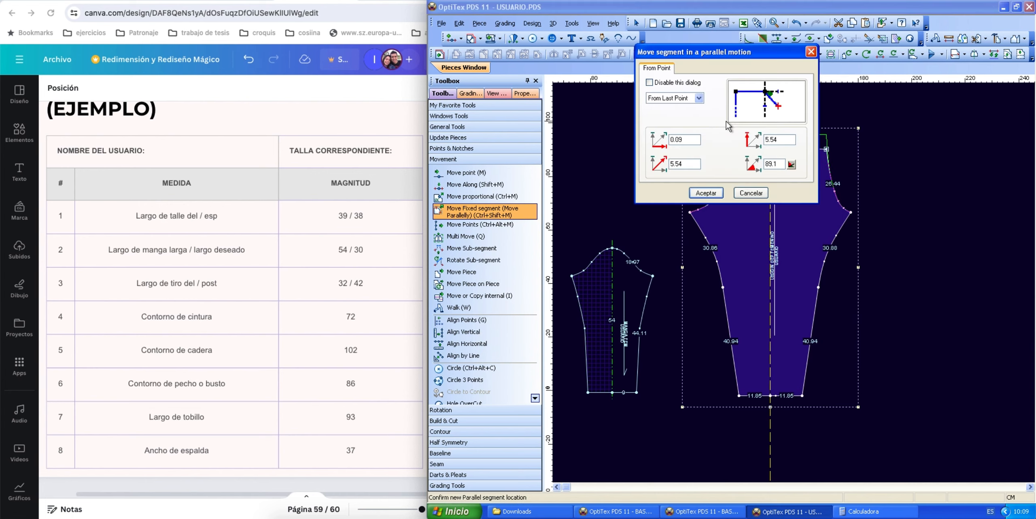
drag(715, 50, 587, 52)
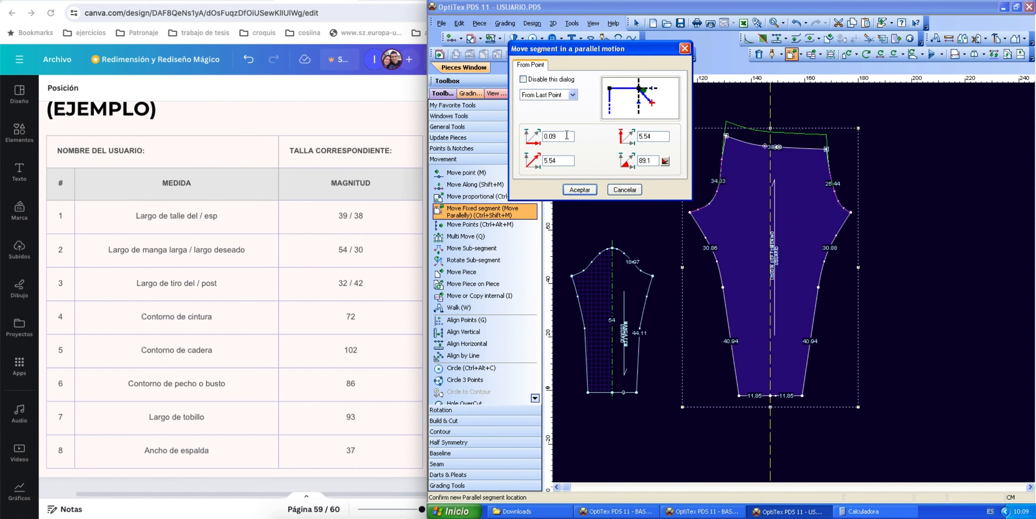
drag(563, 138, 515, 138)
text(0)
drag(656, 136, 639, 137)
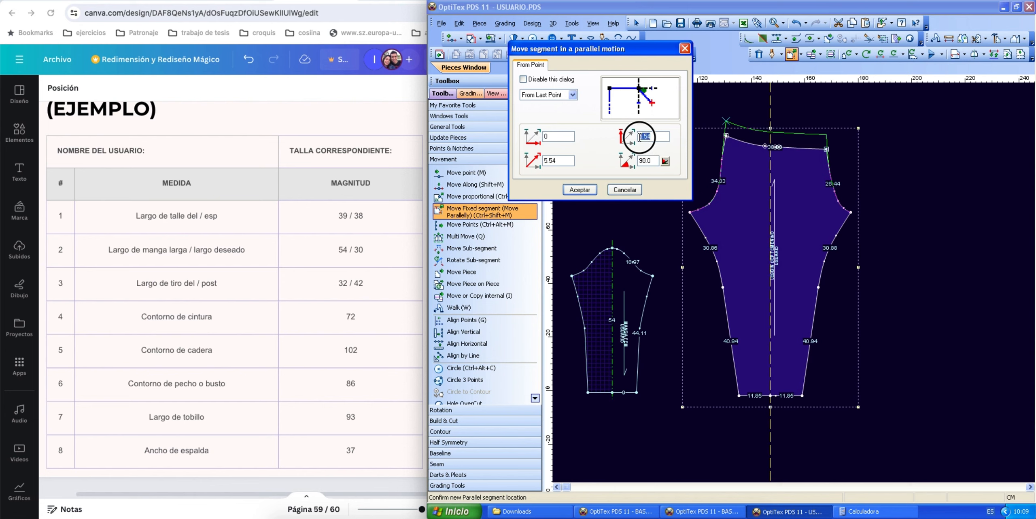
text(6)
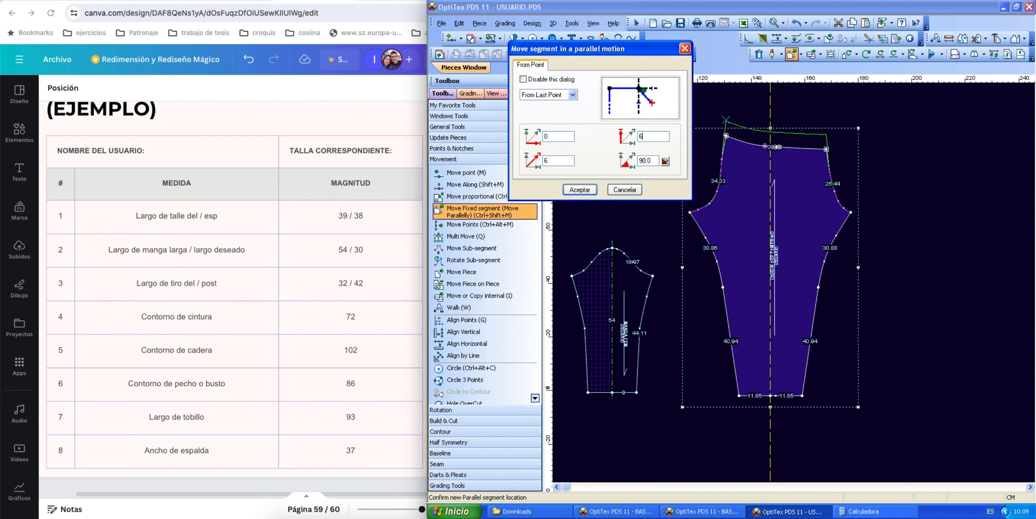
click(579, 189)
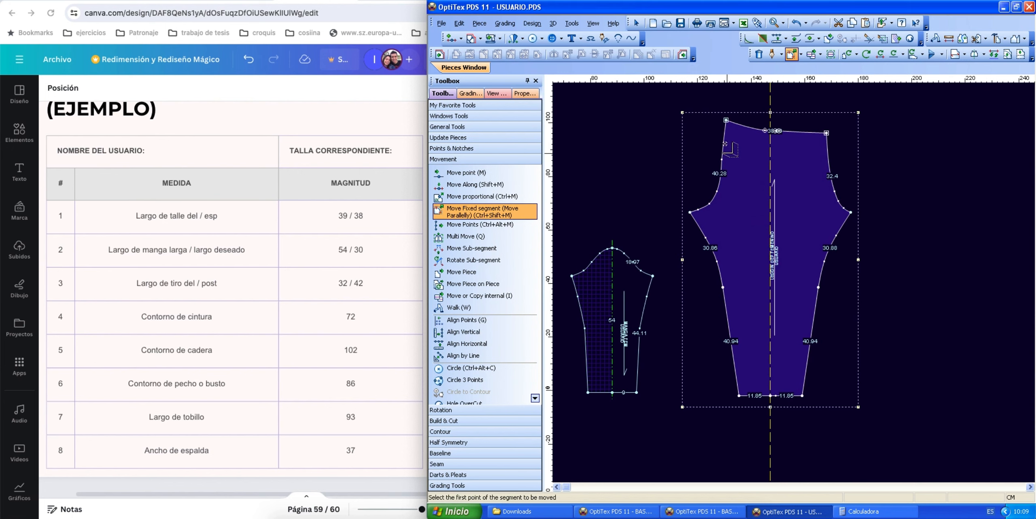
right_click(872, 138)
click(888, 146)
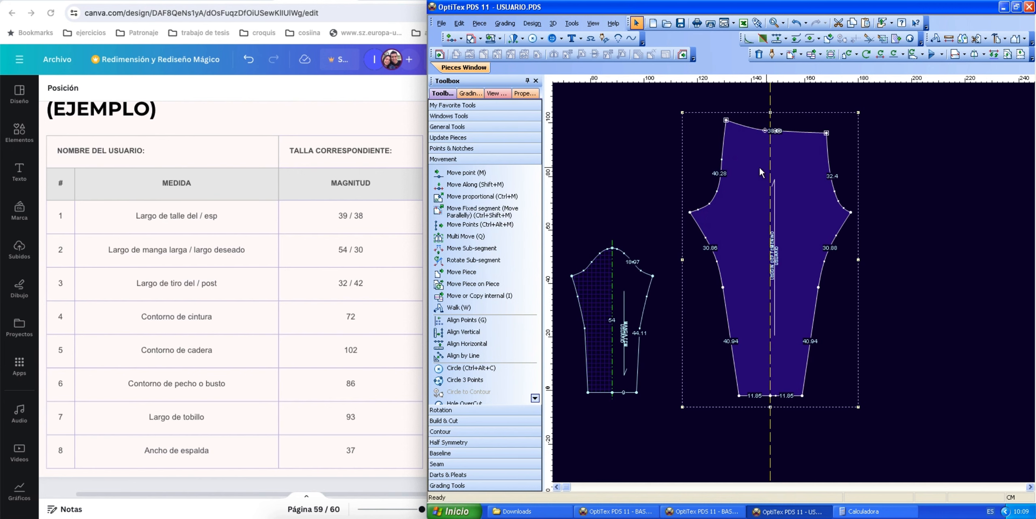
scroll(750, 164, down, 1)
scroll(783, 259, up, 2)
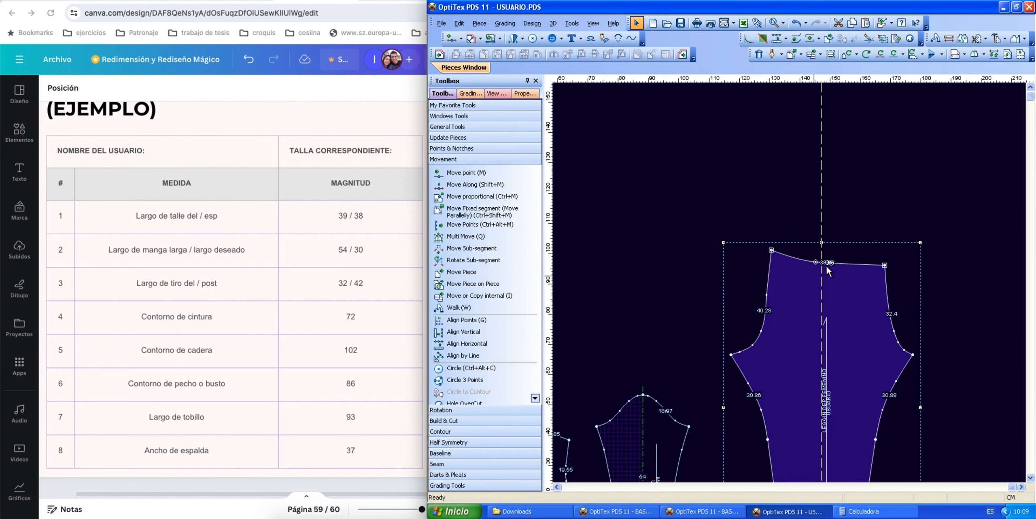
click(849, 248)
key(m)
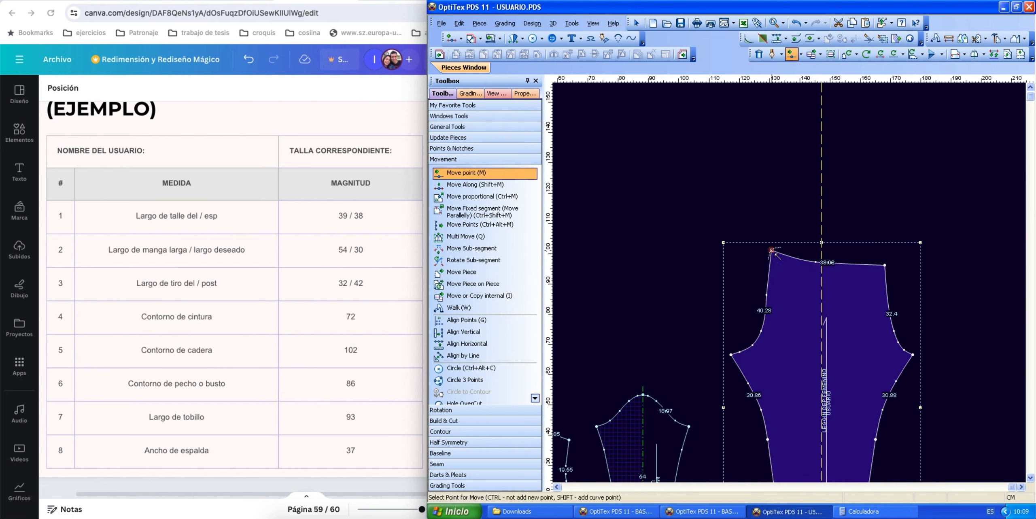
click(773, 251)
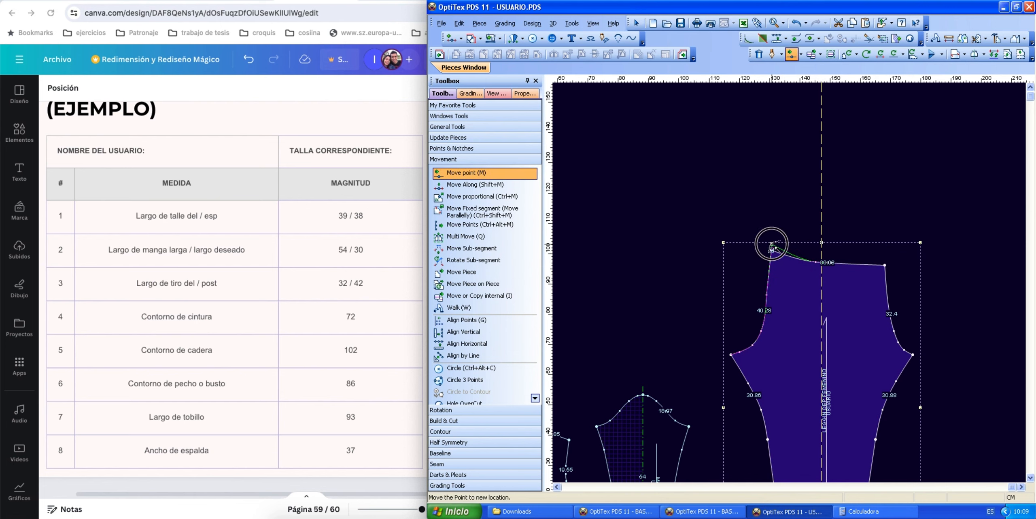
click(771, 244)
key(Return)
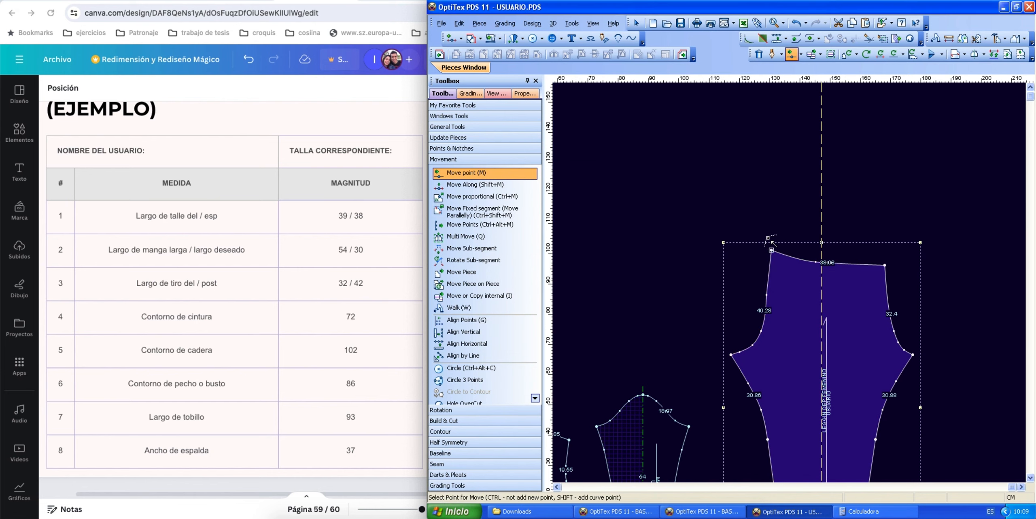
right_click(769, 232)
click(786, 239)
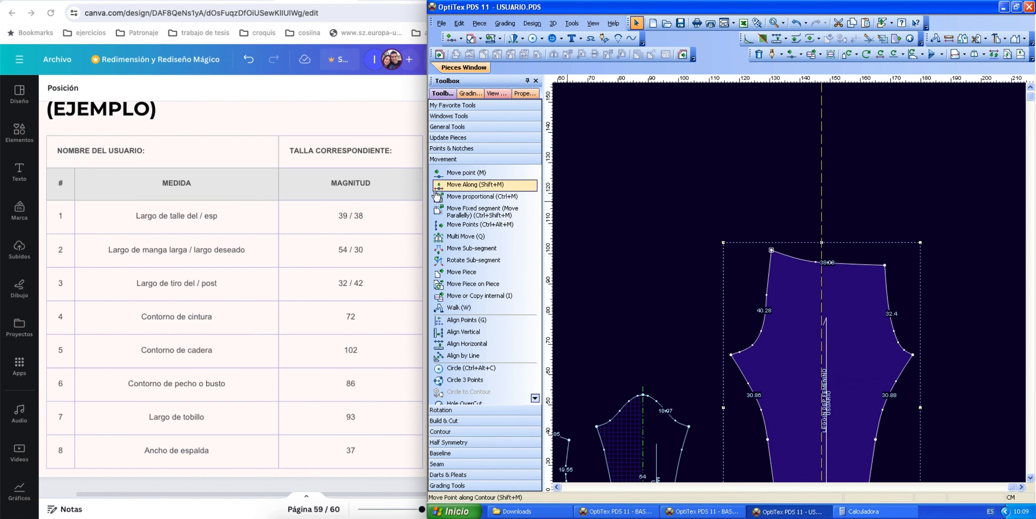
Move the legging's back waist corner proportionally outward by a distance of 2 cm, and return to the Select tool
click(503, 197)
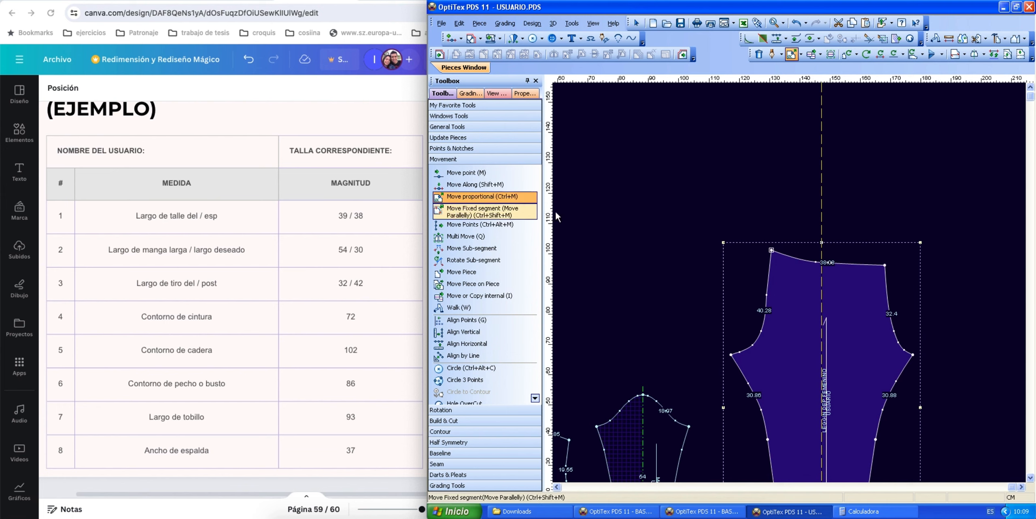
click(772, 250)
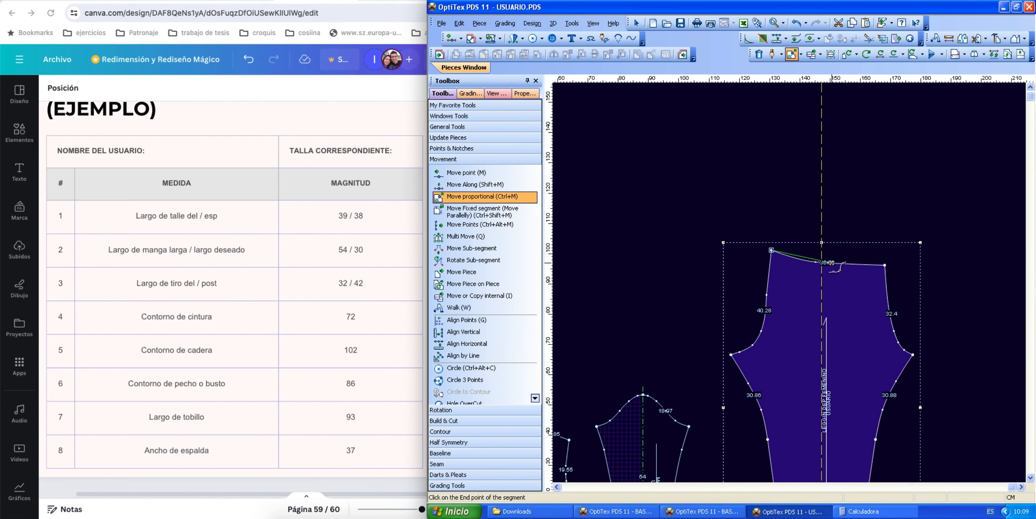
click(816, 263)
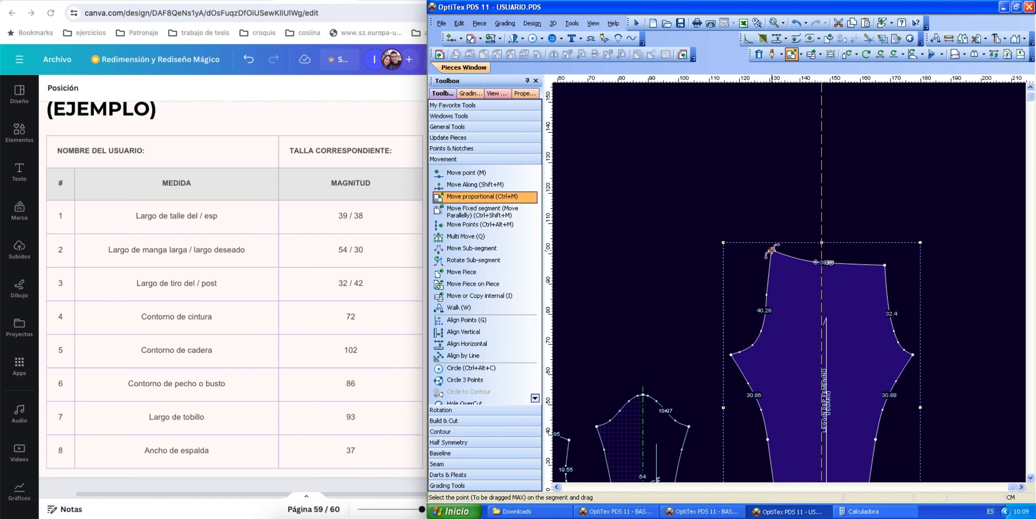
drag(771, 250, 772, 244)
double_click(876, 223)
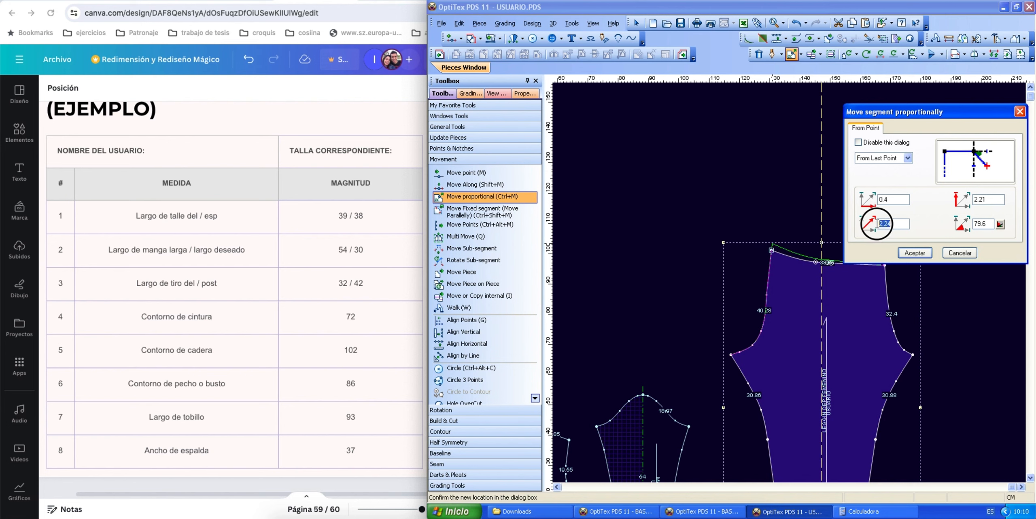
text(2)
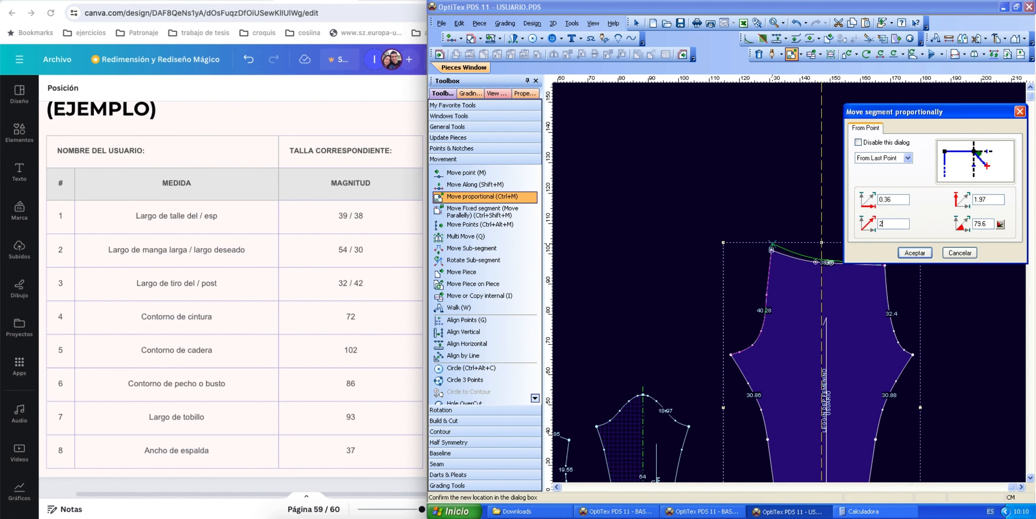
click(914, 252)
right_click(885, 197)
click(898, 202)
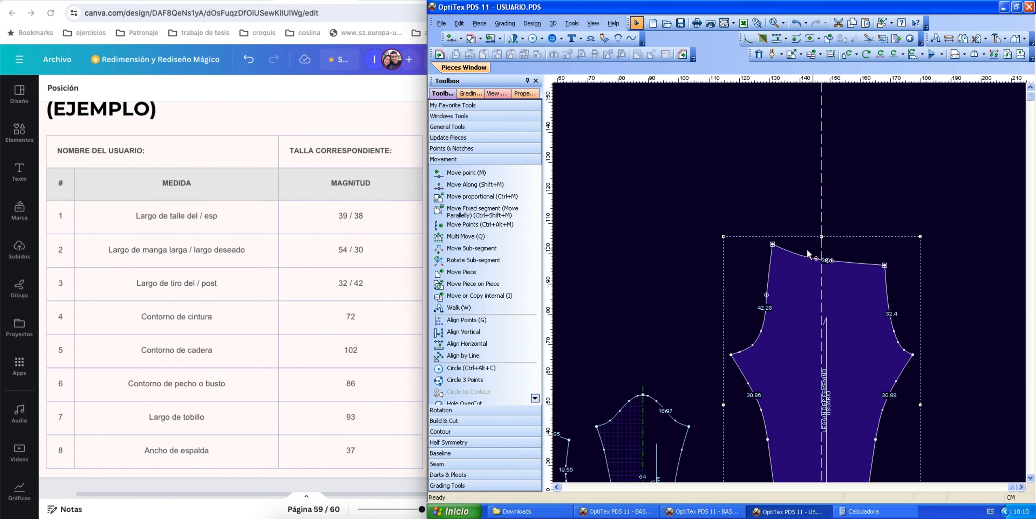
Move the waist curve point just to the back of the centre line by -0.11 cm in X and 0.55 cm in Y
key(m)
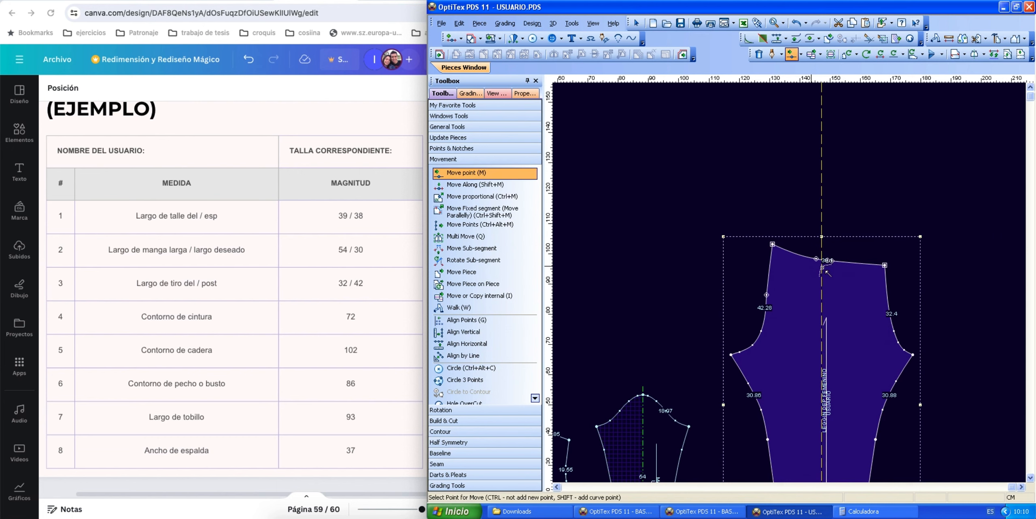
scroll(843, 264, up, 2)
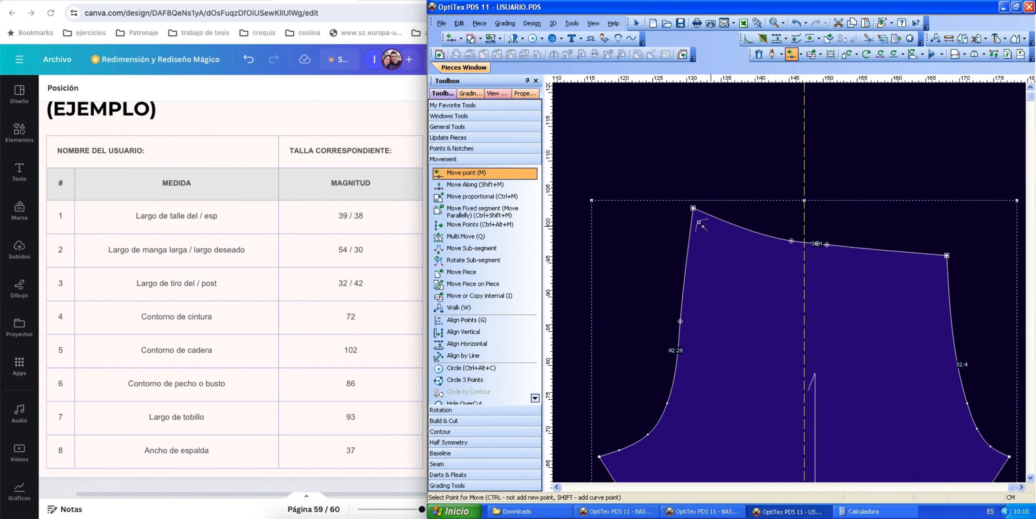
click(793, 242)
click(790, 237)
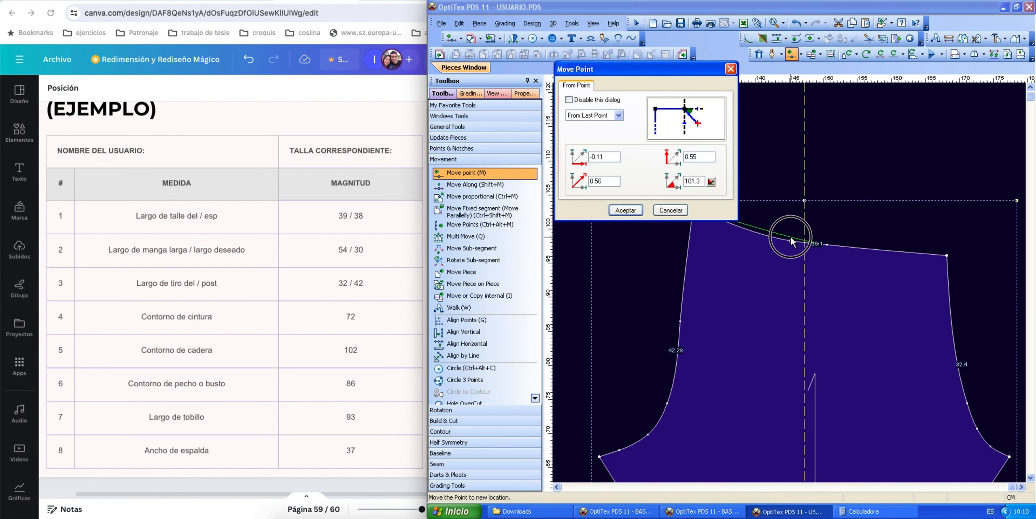
click(626, 212)
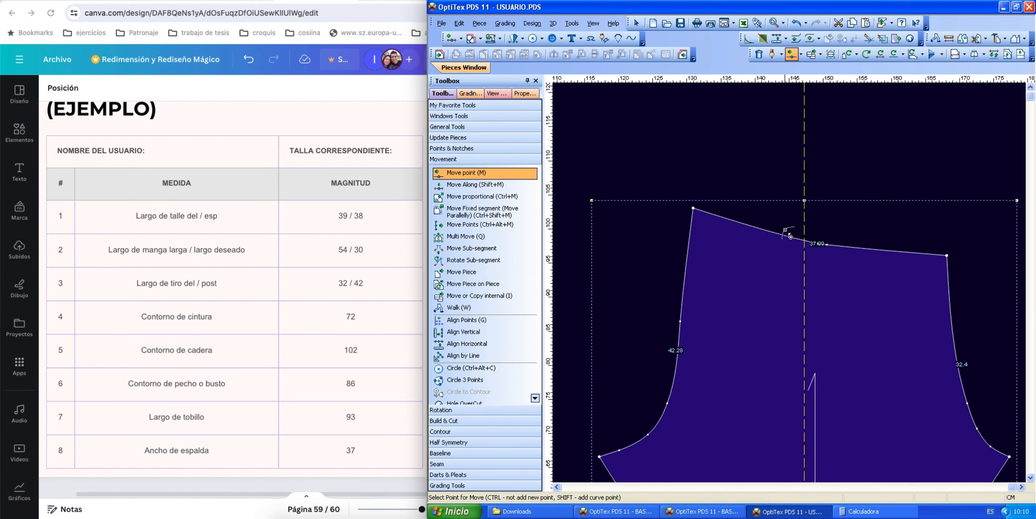
Delete the extra point beside the centre line on the legging's waist curve, and return to the Select tool
key(Delete)
click(819, 245)
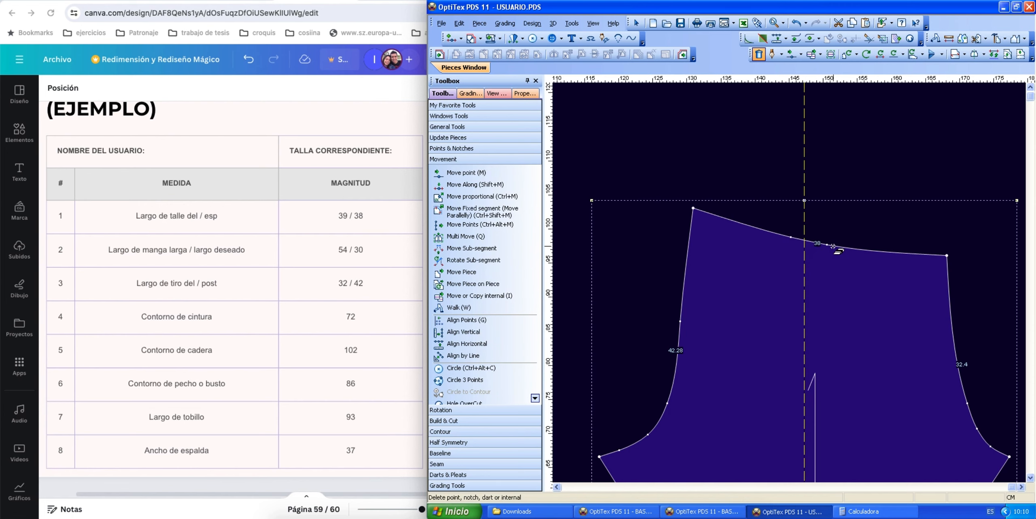
right_click(879, 212)
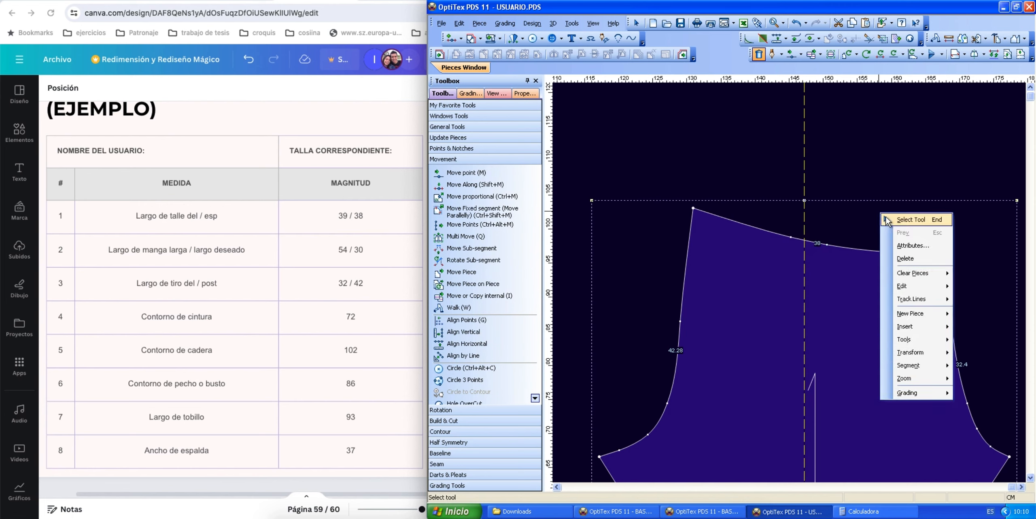
click(889, 220)
Open the calculator and use the 72 waist contour to calculate the legging's target waist
scroll(772, 291, down, 2)
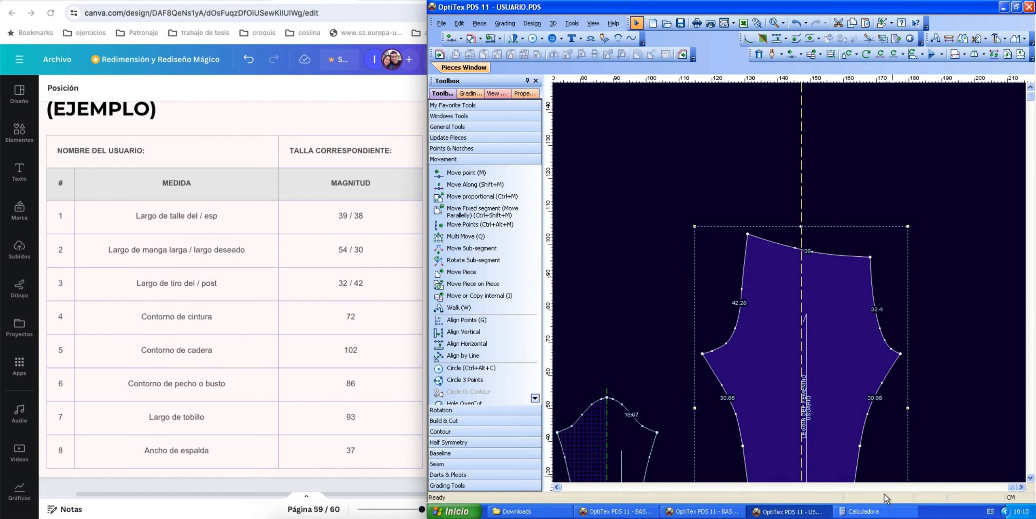
click(862, 510)
click(518, 129)
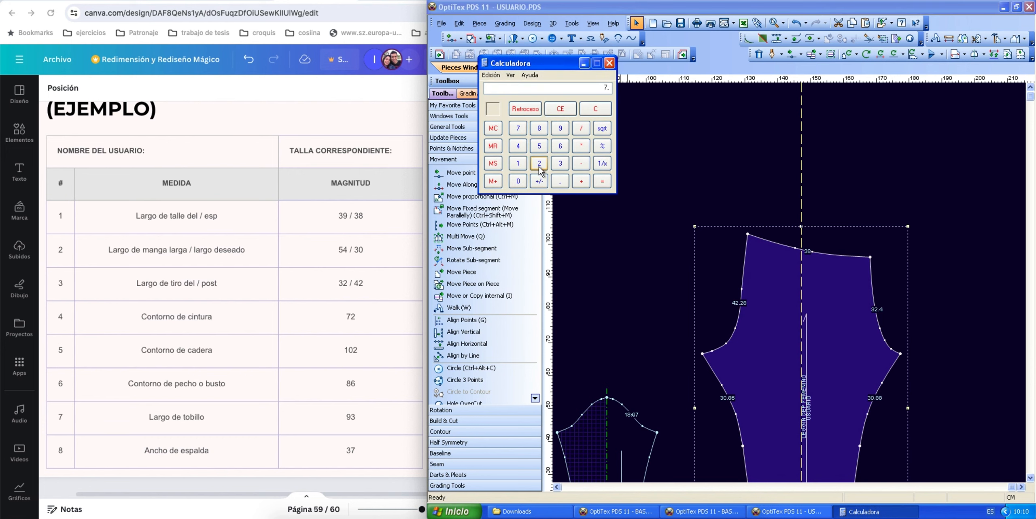
click(539, 164)
click(602, 181)
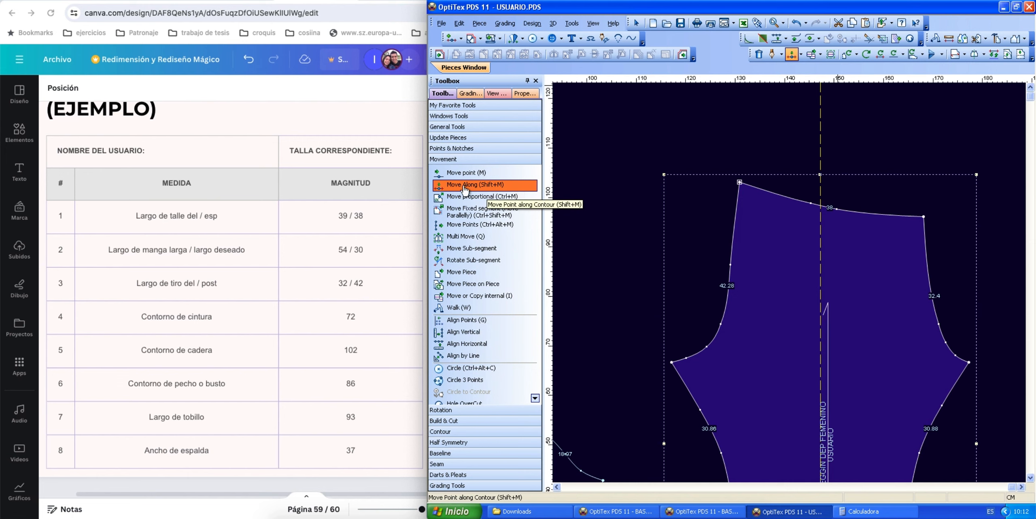
Move the legging's back waist corner 1 cm inward along the contour with Move Along
click(739, 182)
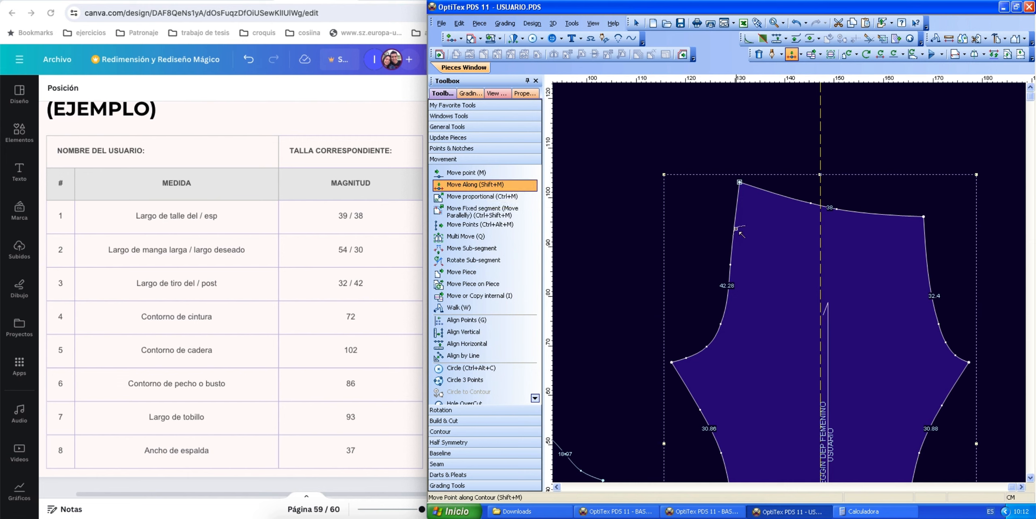
click(461, 189)
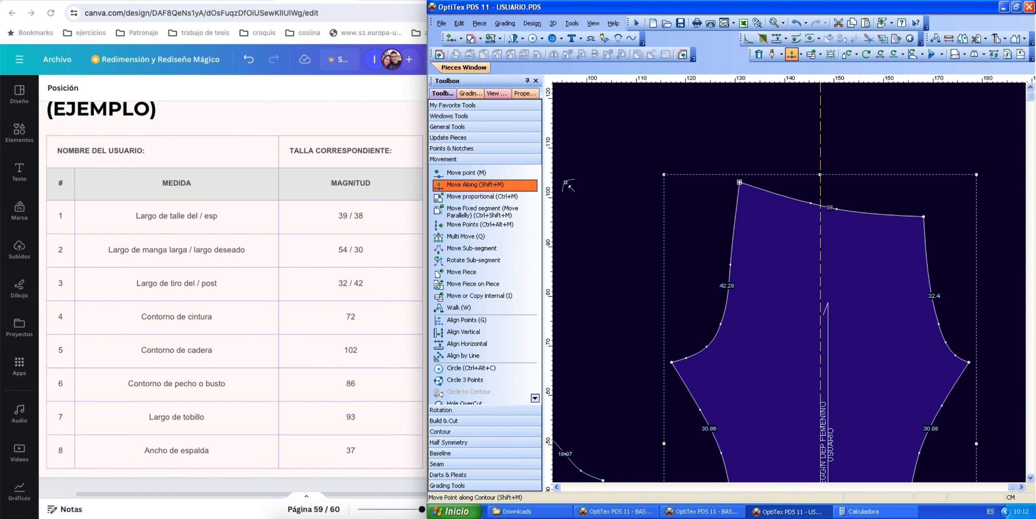
click(740, 183)
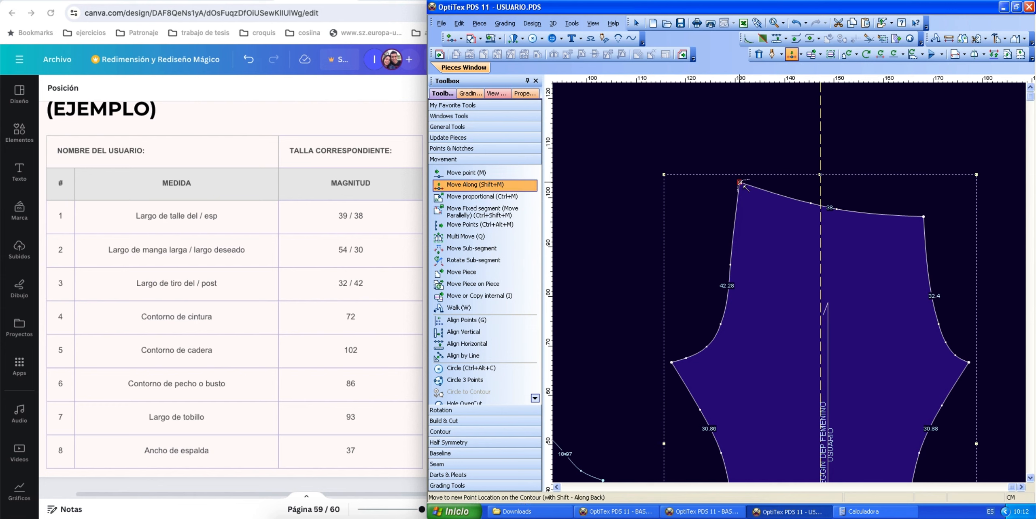
click(755, 188)
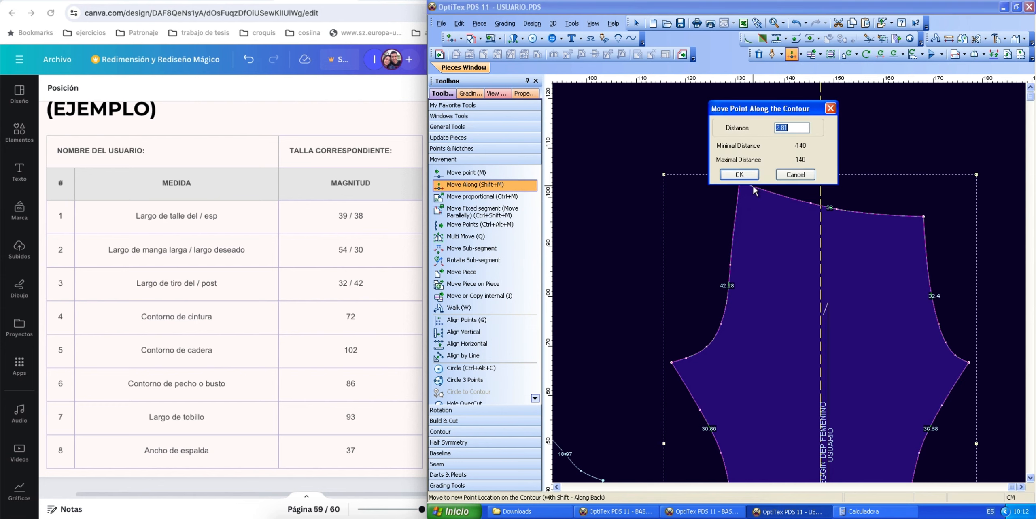
text(1)
click(754, 169)
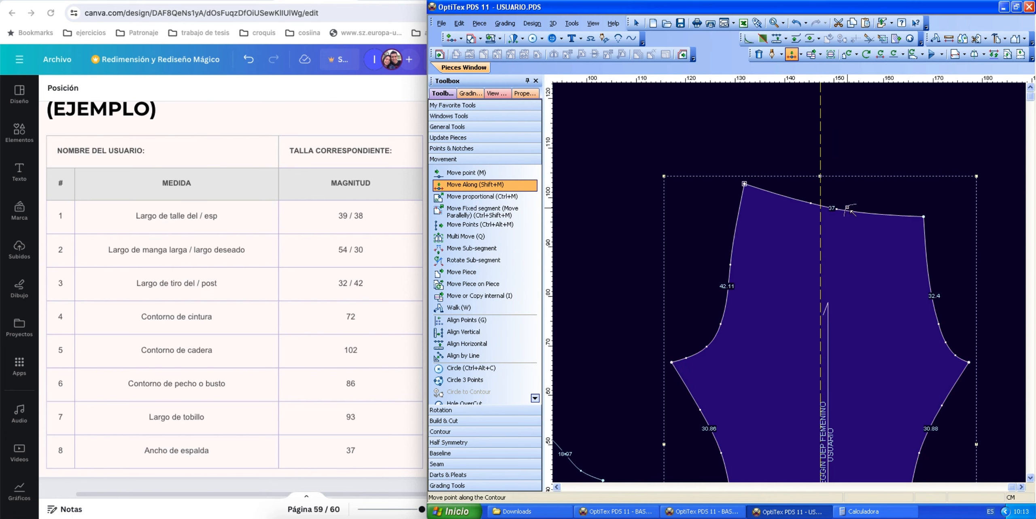
Move the legging's front waist corner -1 cm along the contour, and return to the Select tool
click(924, 217)
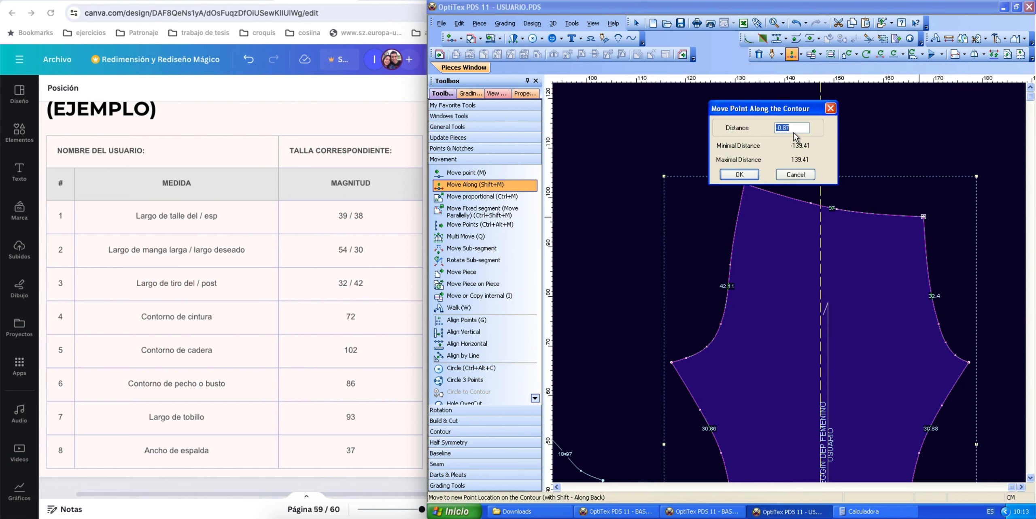
text(-1)
click(744, 174)
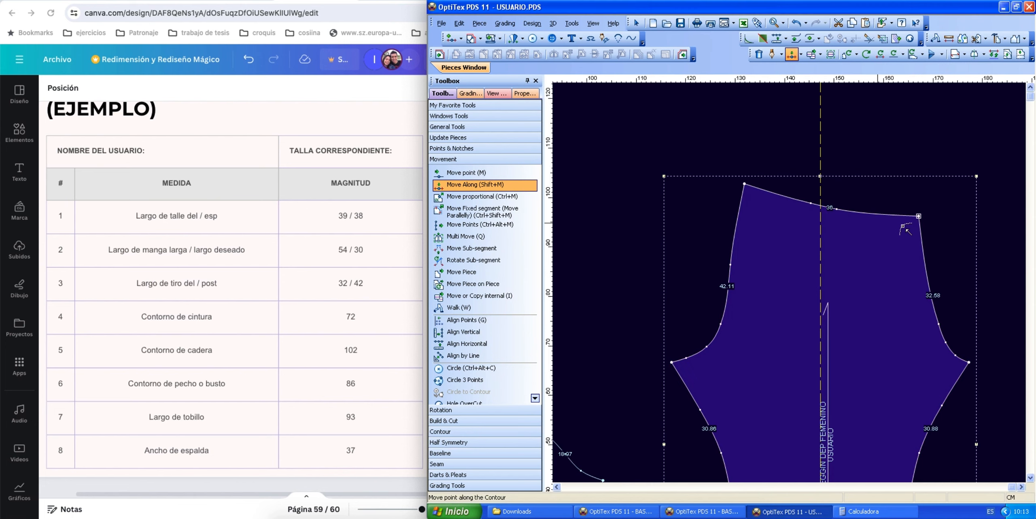
click(929, 135)
right_click(929, 134)
click(944, 140)
Space the blouse pieces and the sleeve out beside the legging in the working area, and save the file
key(Home)
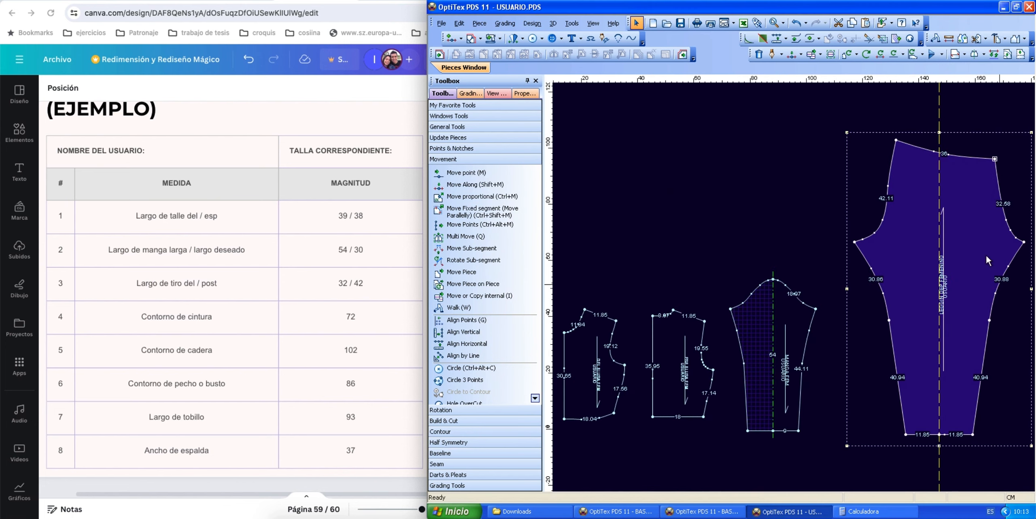
click(687, 334)
click(596, 338)
drag(599, 321, 612, 323)
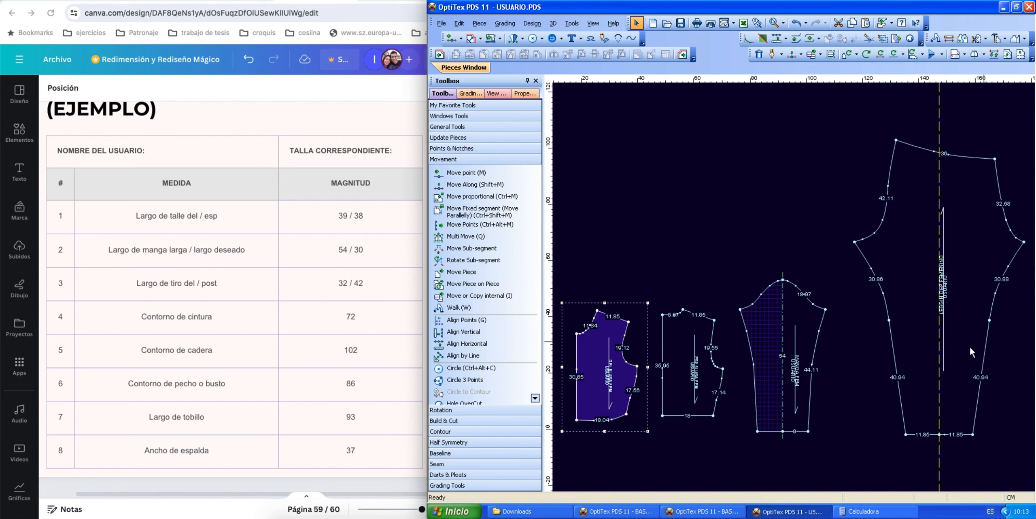
click(441, 23)
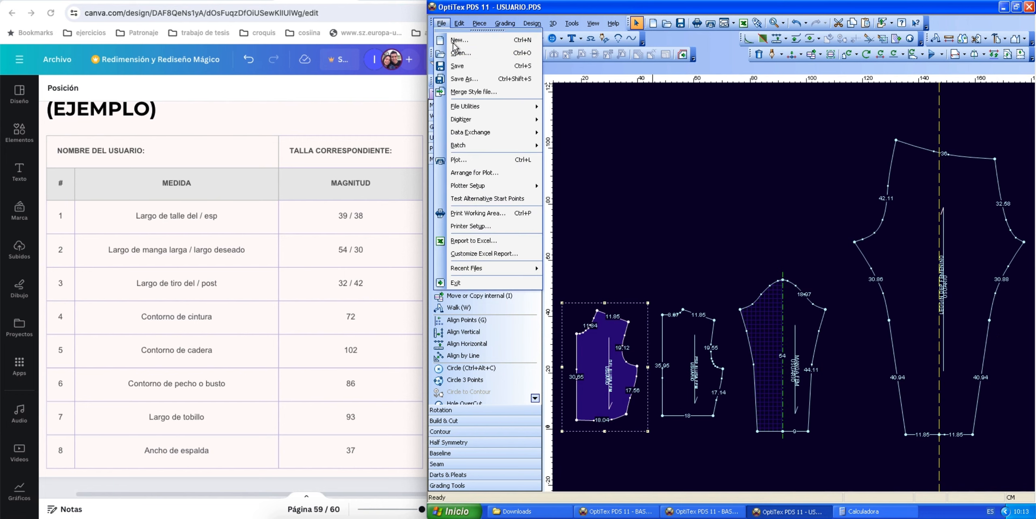
click(468, 67)
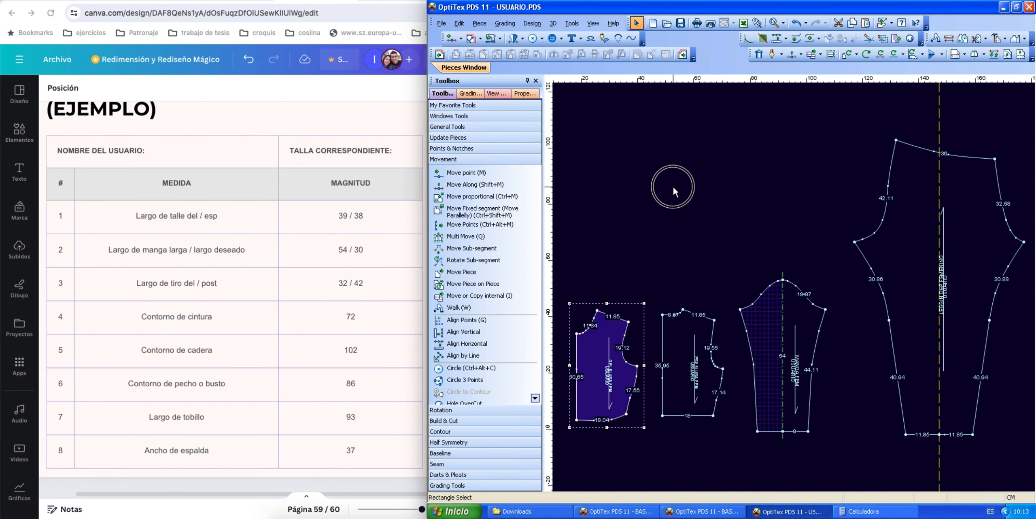
Review the Scale options for all the selected pieces, and cancel without scaling them
click(810, 322)
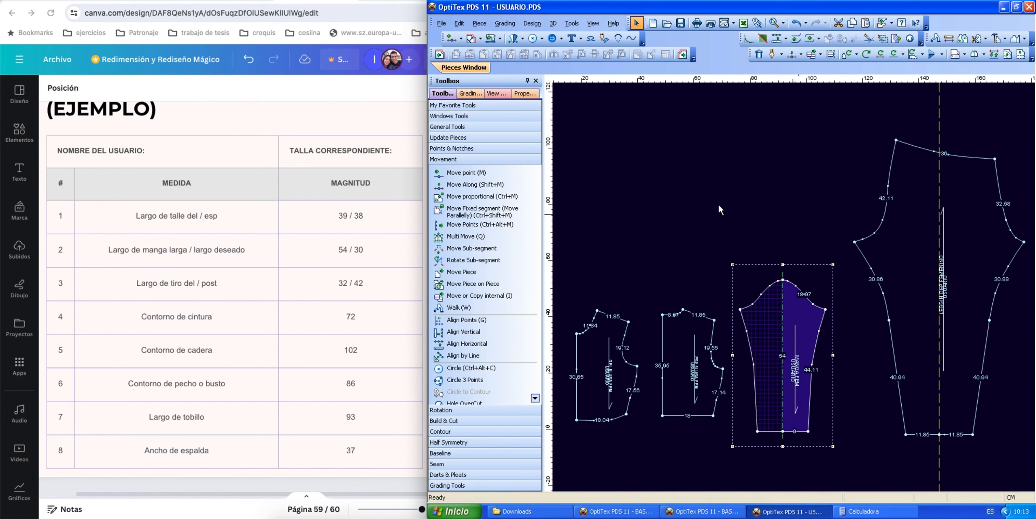
drag(567, 106, 972, 463)
click(480, 24)
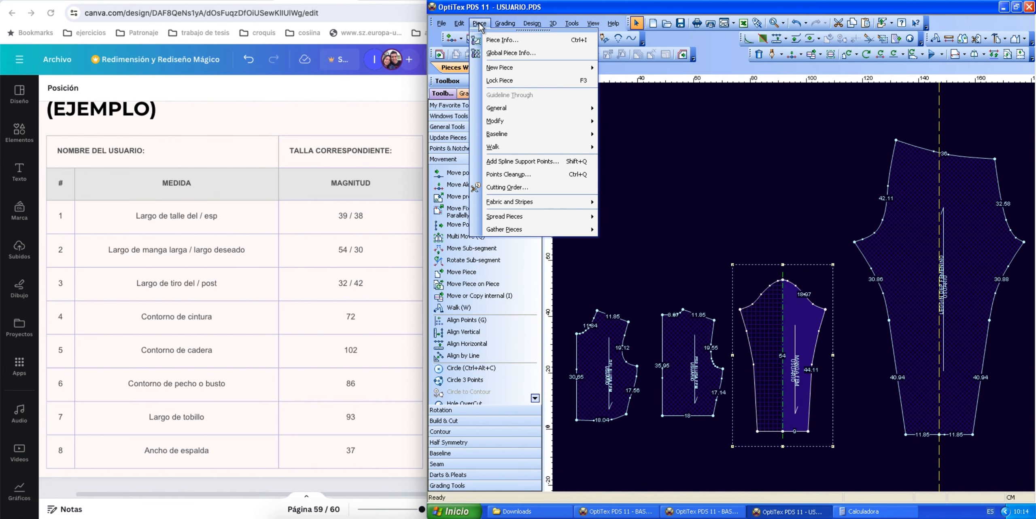
mouse_move(522, 120)
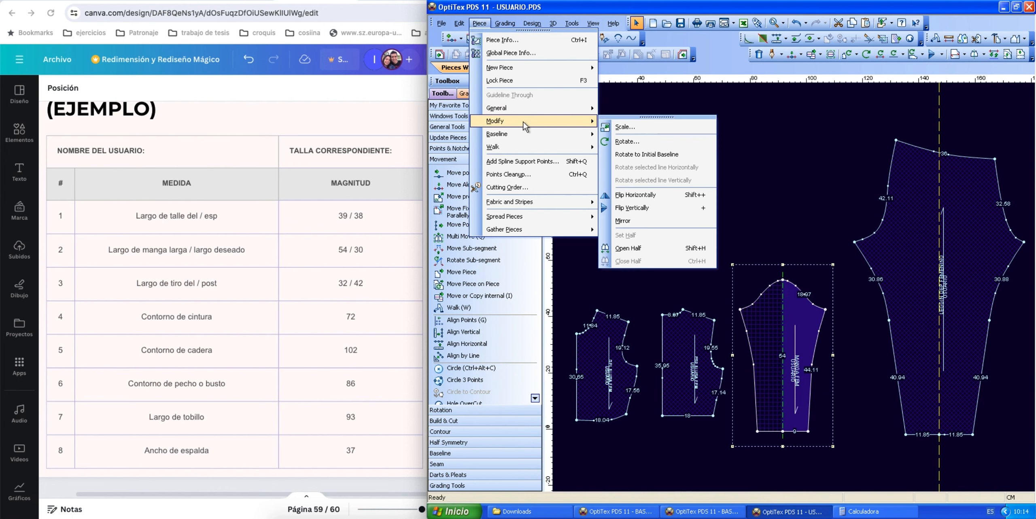
click(625, 128)
drag(913, 101, 603, 63)
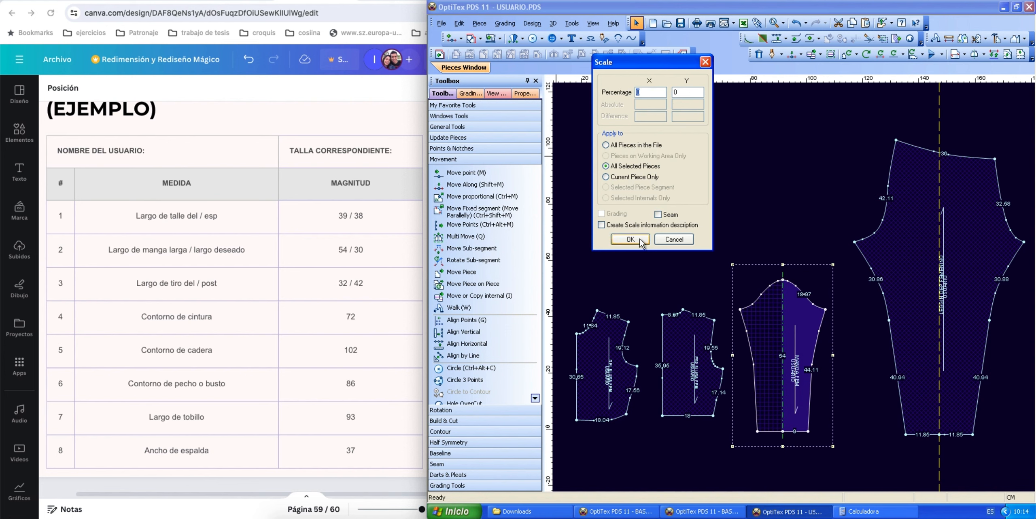
click(672, 239)
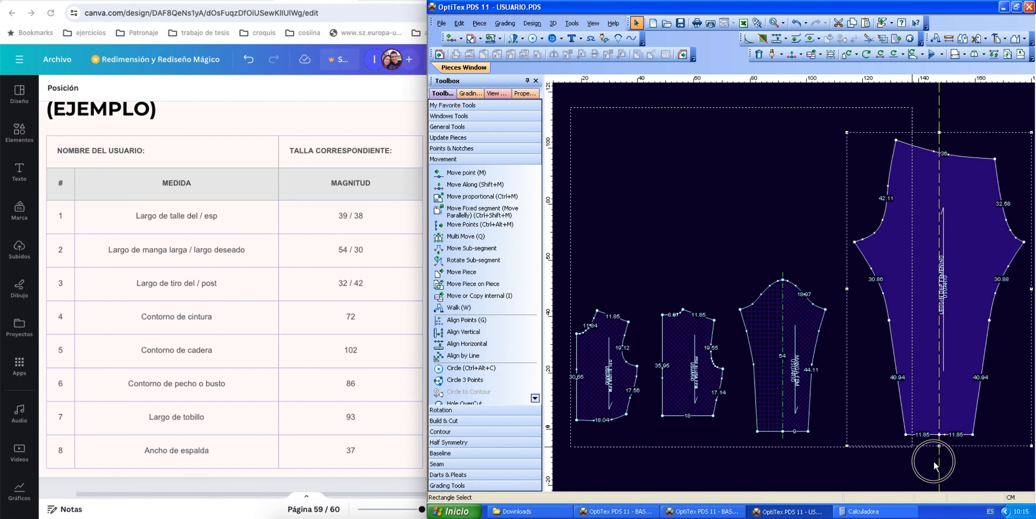
Add a basic seam allowance 0.7 cm wide to all selected pieces
click(479, 23)
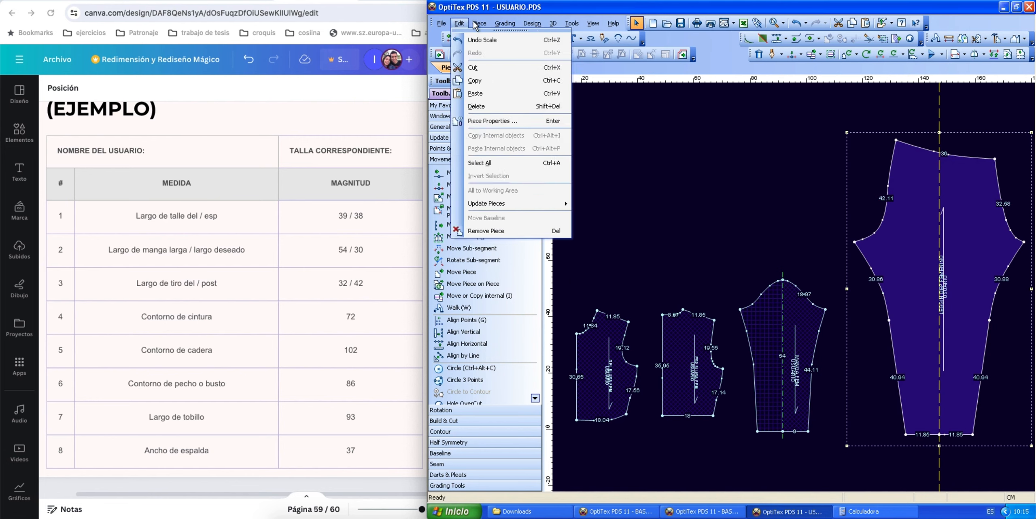
mouse_move(571, 23)
mouse_move(586, 39)
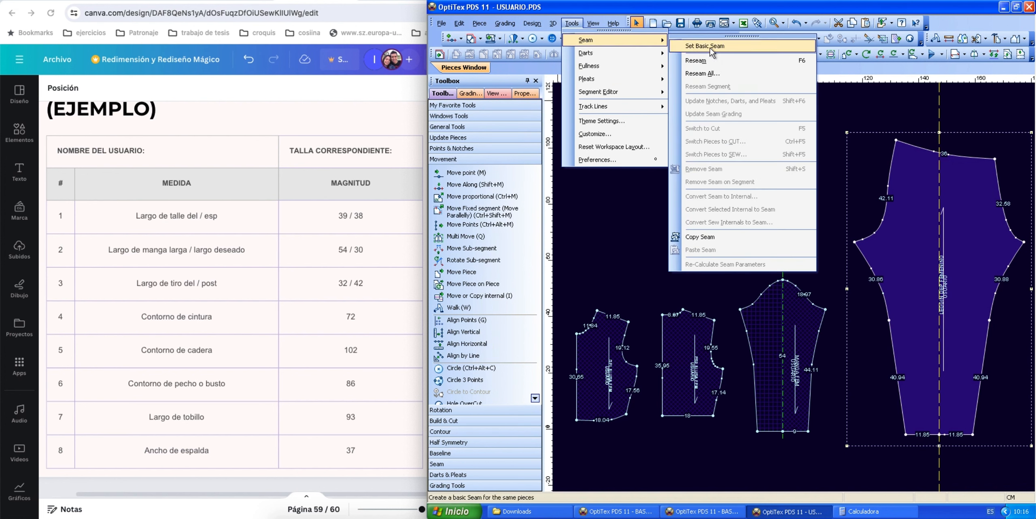
click(731, 45)
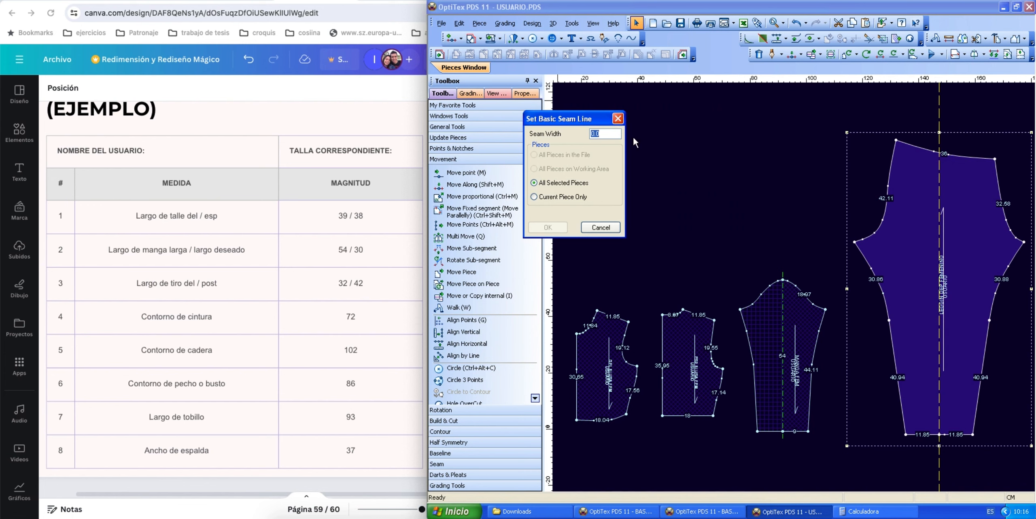
text(,7)
click(548, 227)
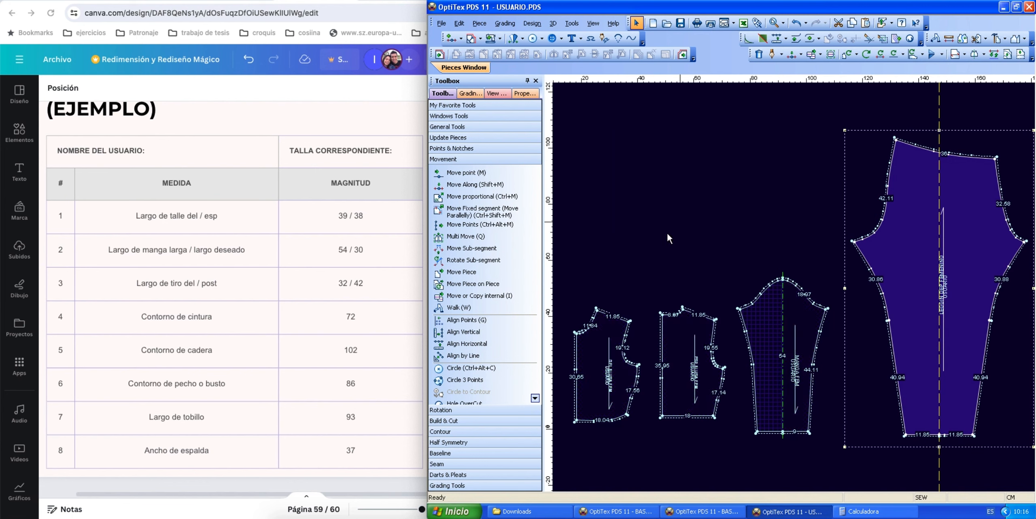
Turn off the Half property of the MANGA FEM sleeve and move the half sleeve slightly toward the blouse back
click(792, 310)
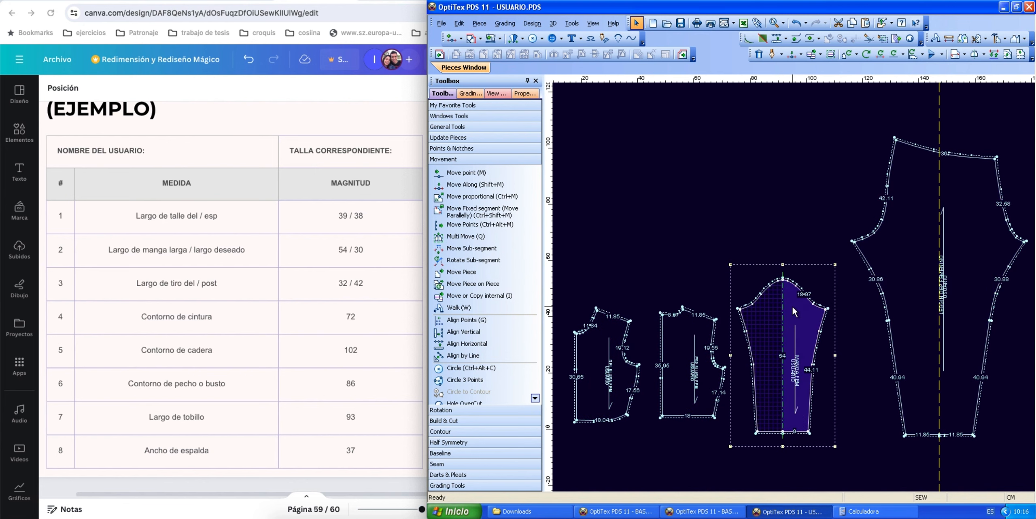
double_click(791, 309)
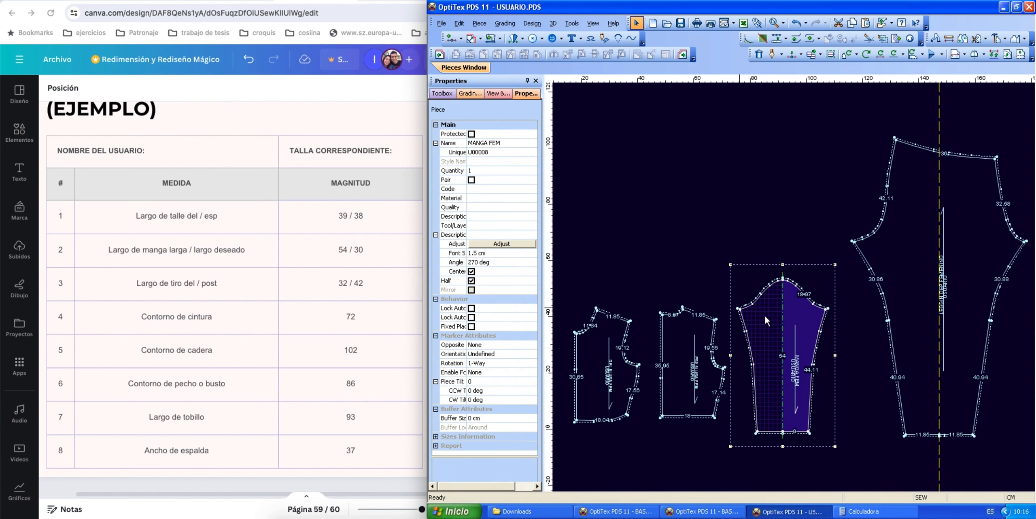
click(471, 280)
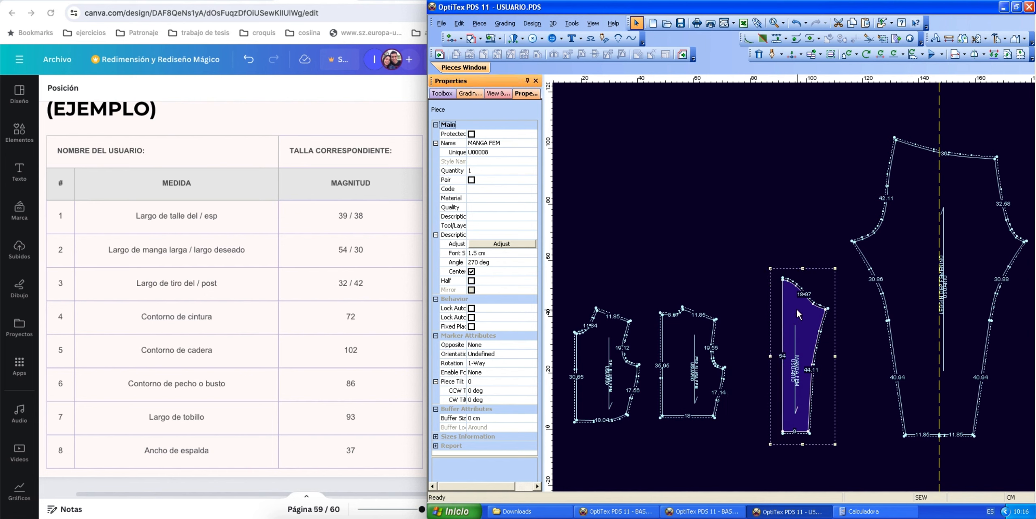
drag(797, 310, 790, 311)
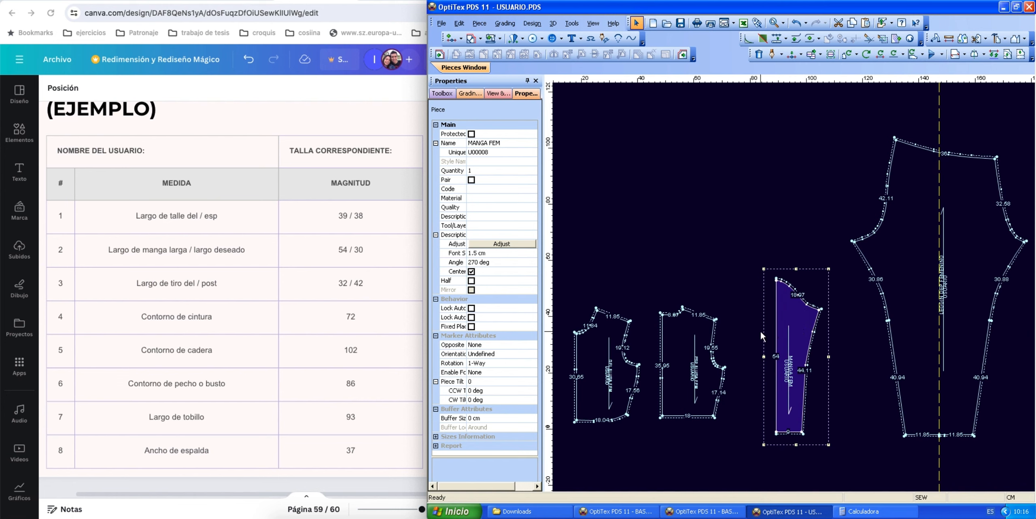
Set the seam width to 0 along the straight centre edge of the DEL BLUSA FEM front piece
click(597, 352)
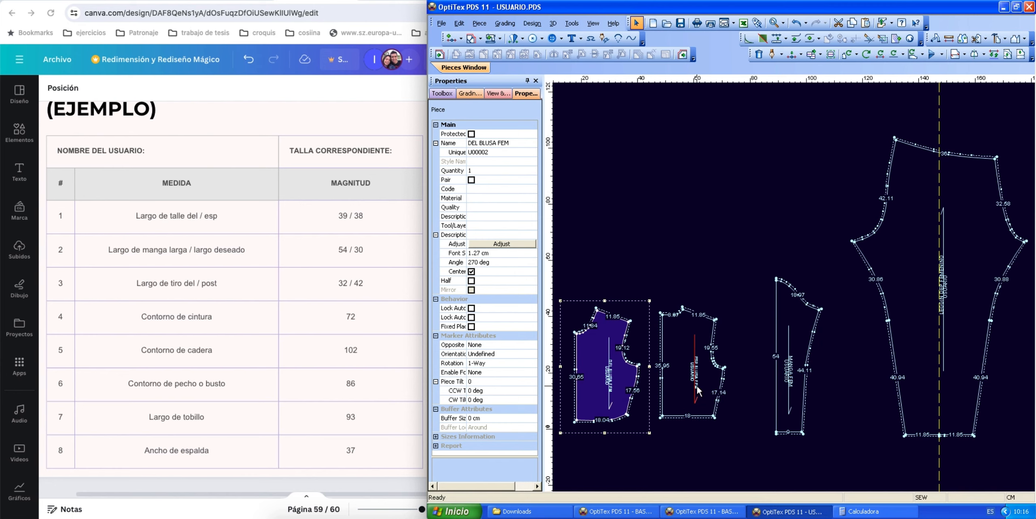
key(s)
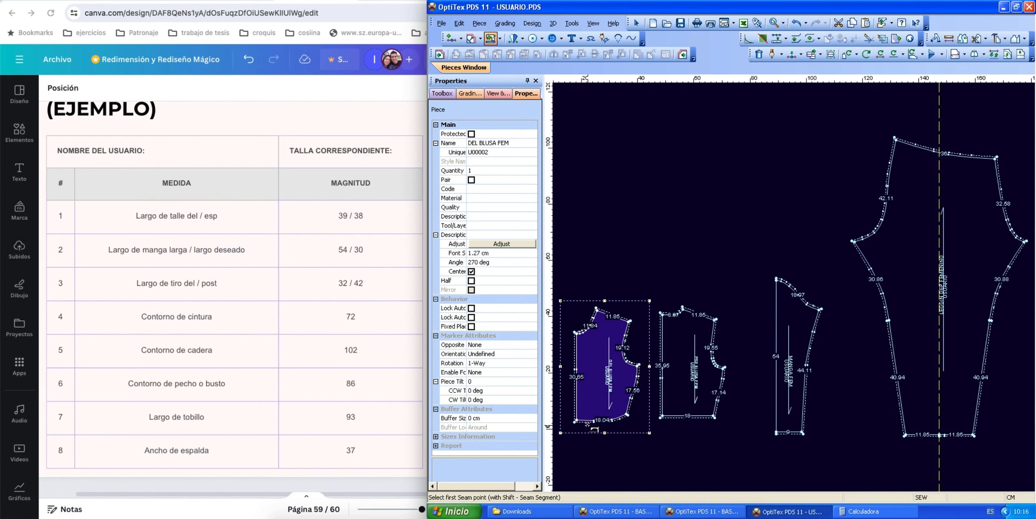
click(575, 420)
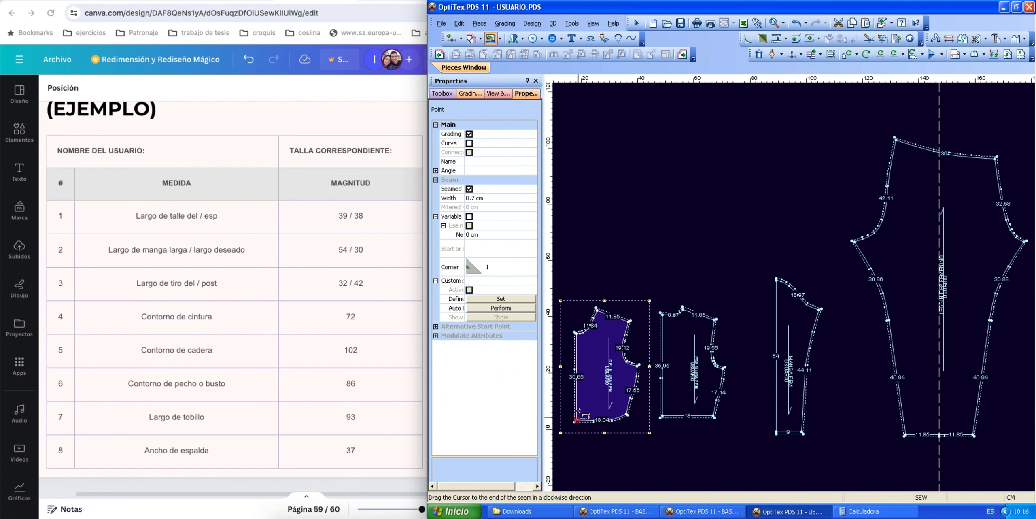
click(576, 332)
drag(943, 106, 723, 71)
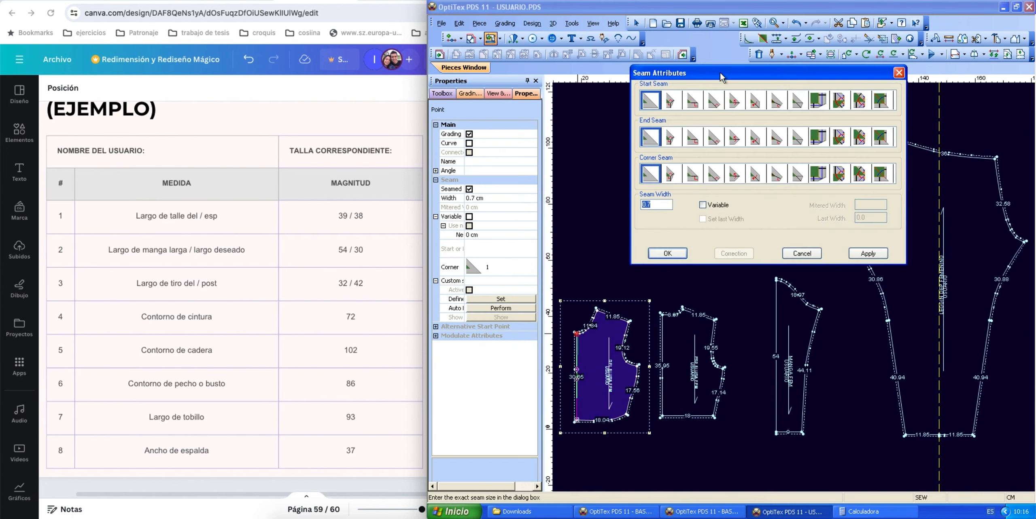
text(0)
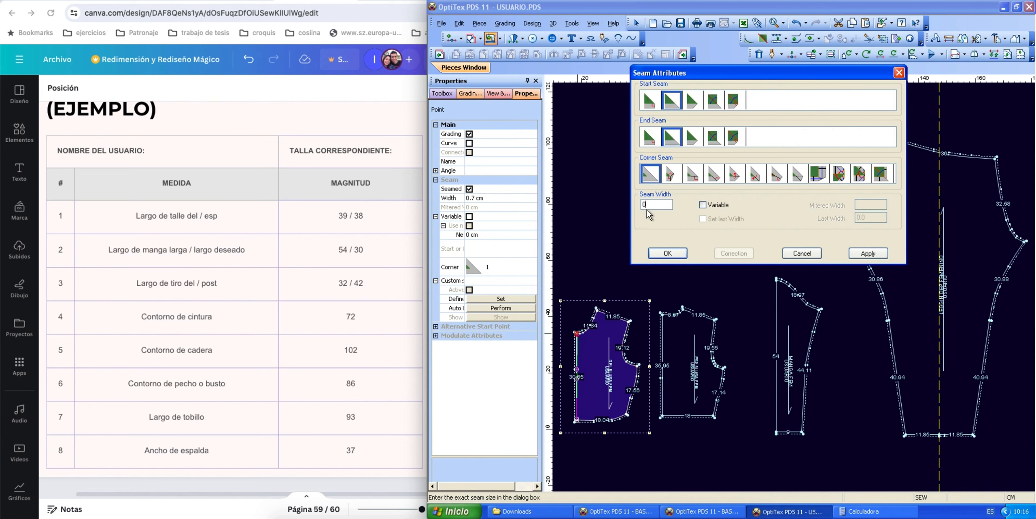
click(667, 253)
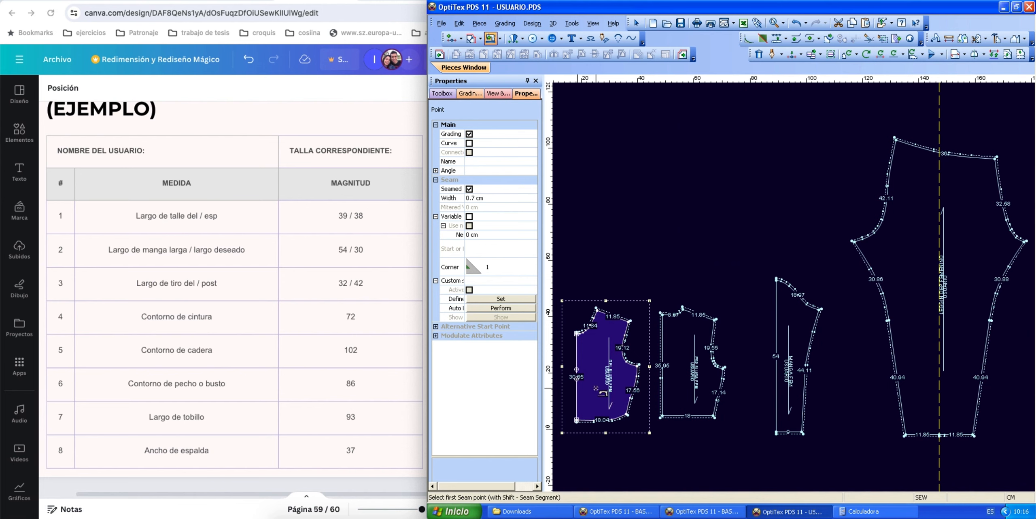
Set the seam width to 1 cm along the straight centre edge of the ESP BLUSA FEM back piece
scroll(595, 389, down, 1)
scroll(797, 279, up, 4)
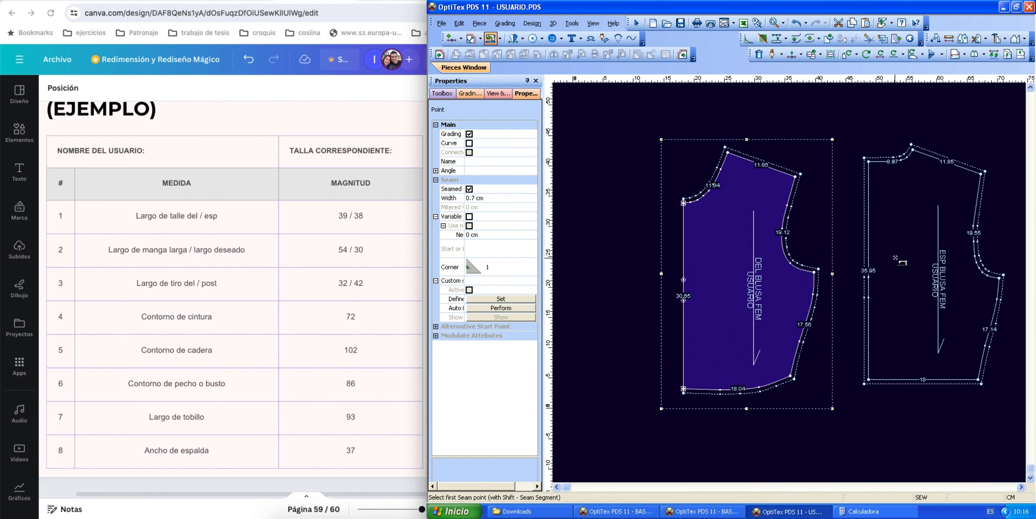
click(869, 379)
click(869, 277)
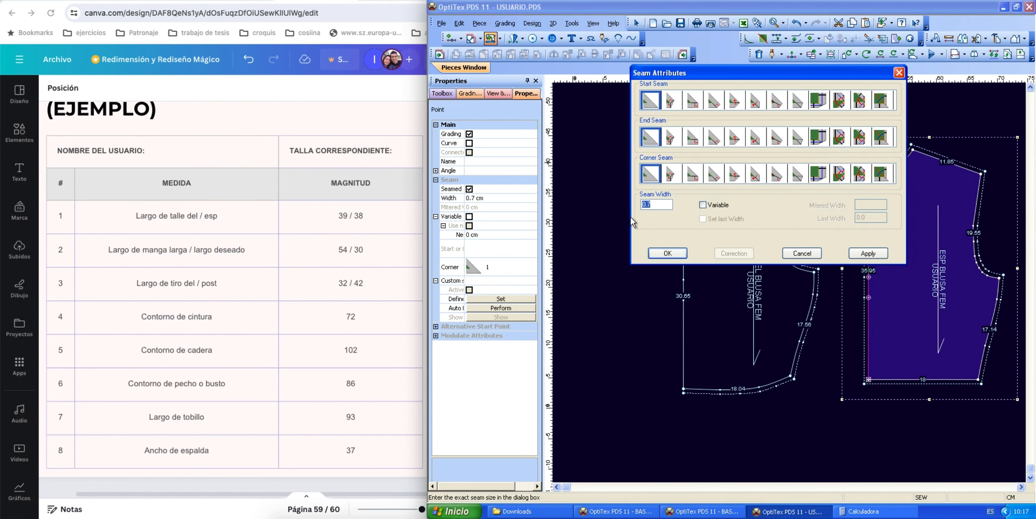
text(1)
drag(724, 76, 594, 50)
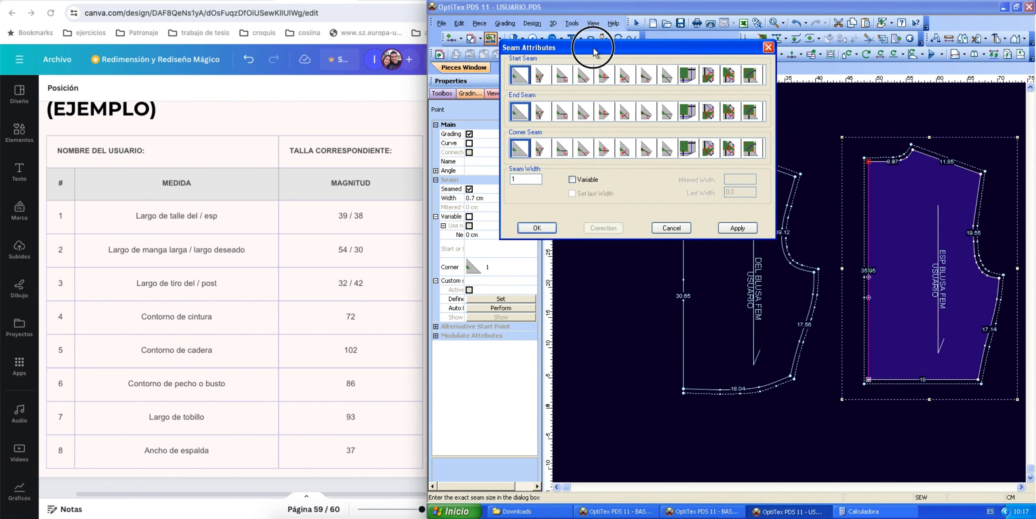
click(537, 228)
Set the seam width to 2 cm along the hems of the sleeve and the legging
scroll(837, 289, down, 2)
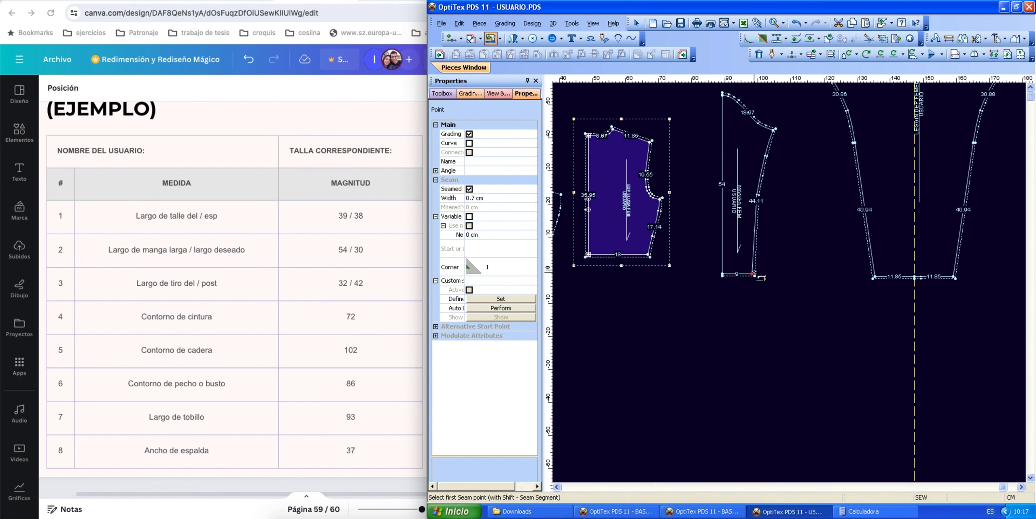
drag(722, 274, 752, 274)
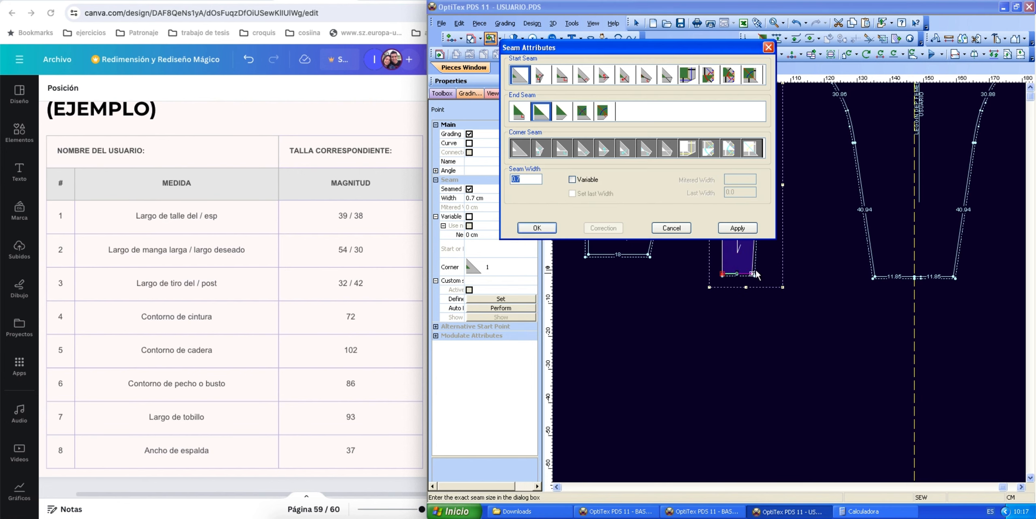
text(2)
click(532, 228)
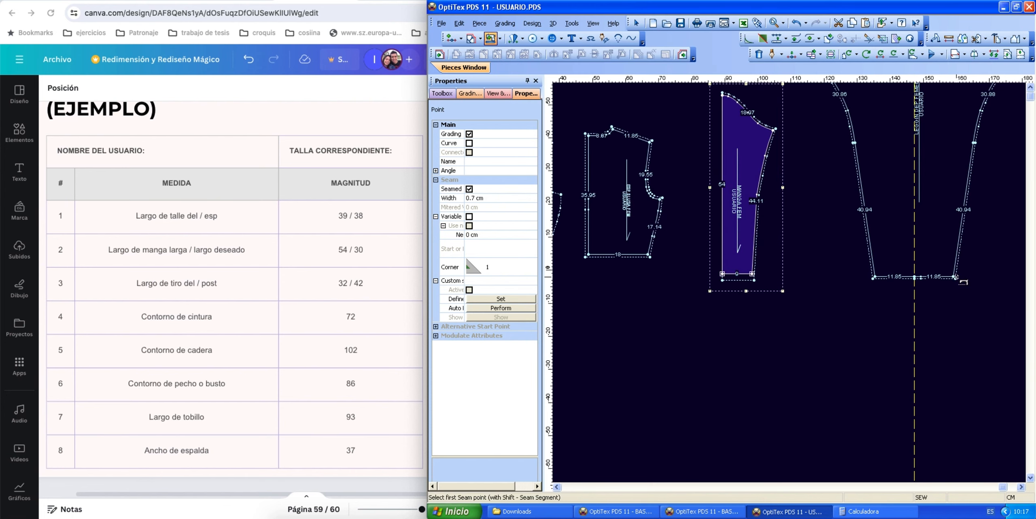
drag(954, 277, 874, 277)
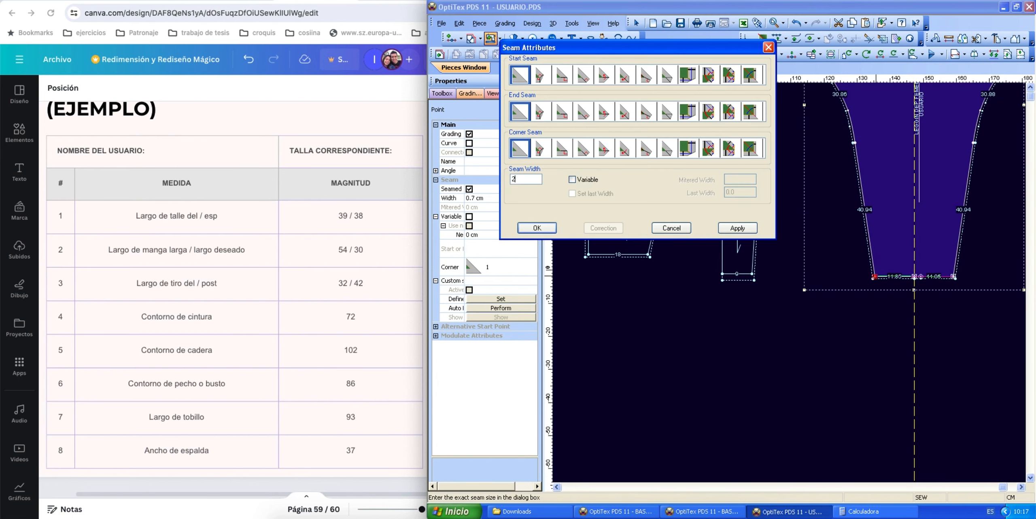
click(530, 229)
Try the fifth Corner Seam style on the legging's 2 cm hem seam, and replace it with the sixth style
scroll(932, 274, up, 2)
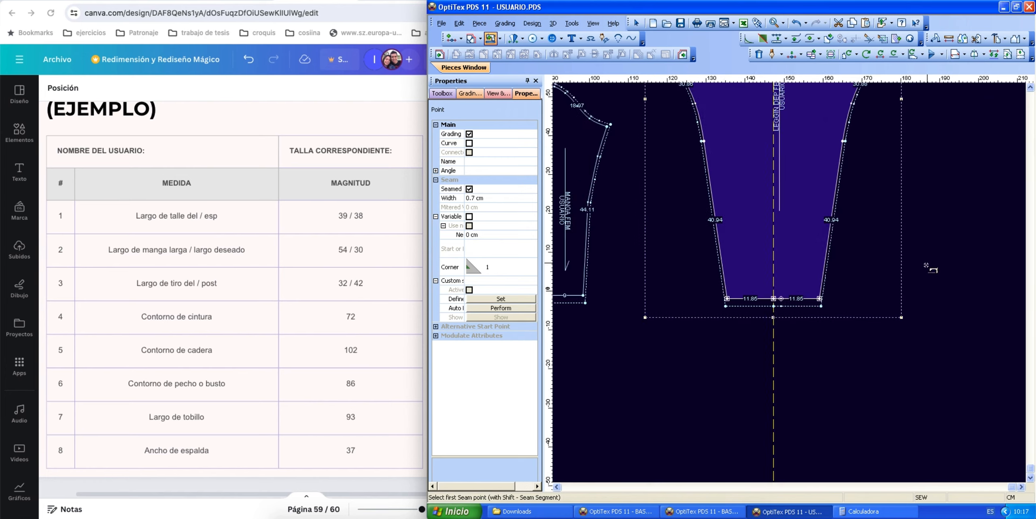
scroll(653, 306, down, 2)
scroll(735, 269, up, 1)
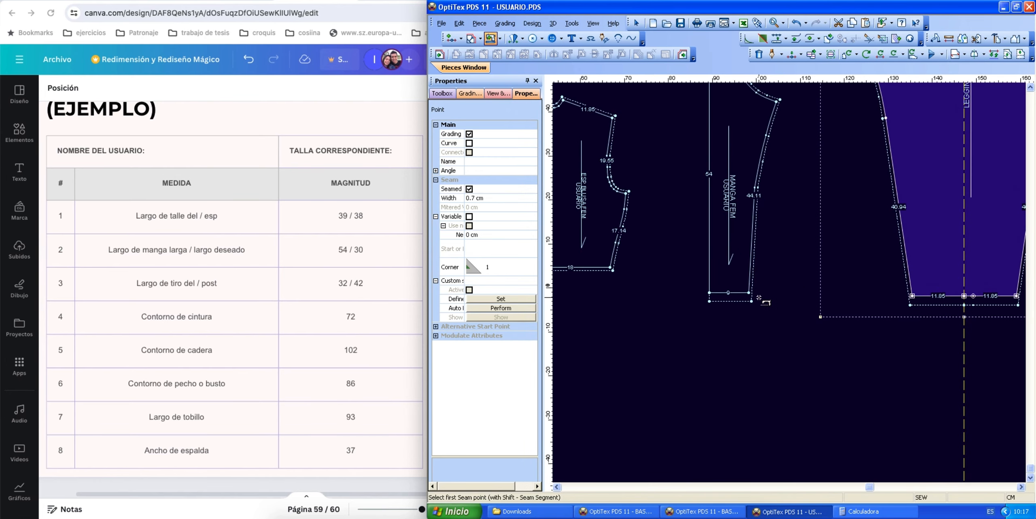
scroll(805, 270, up, 2)
scroll(797, 270, up, 1)
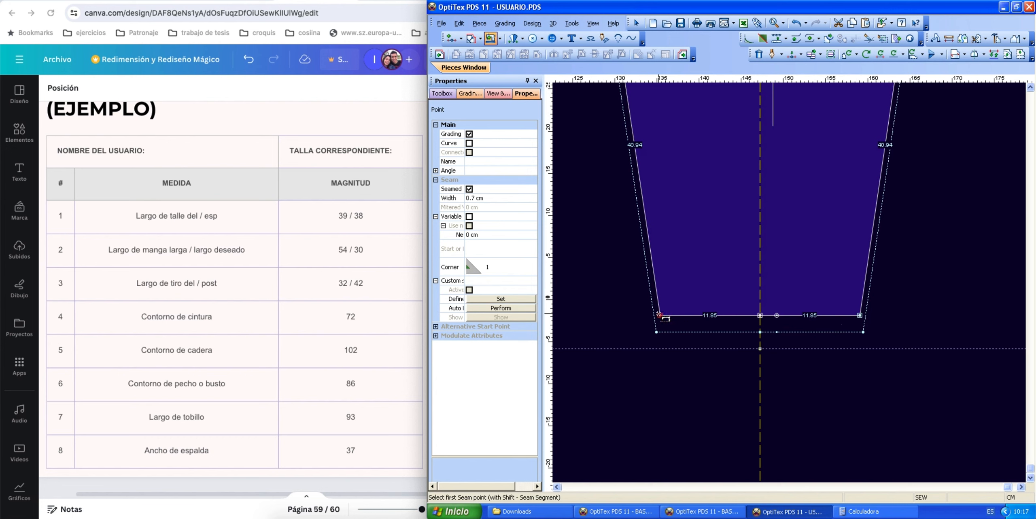
click(859, 314)
click(660, 316)
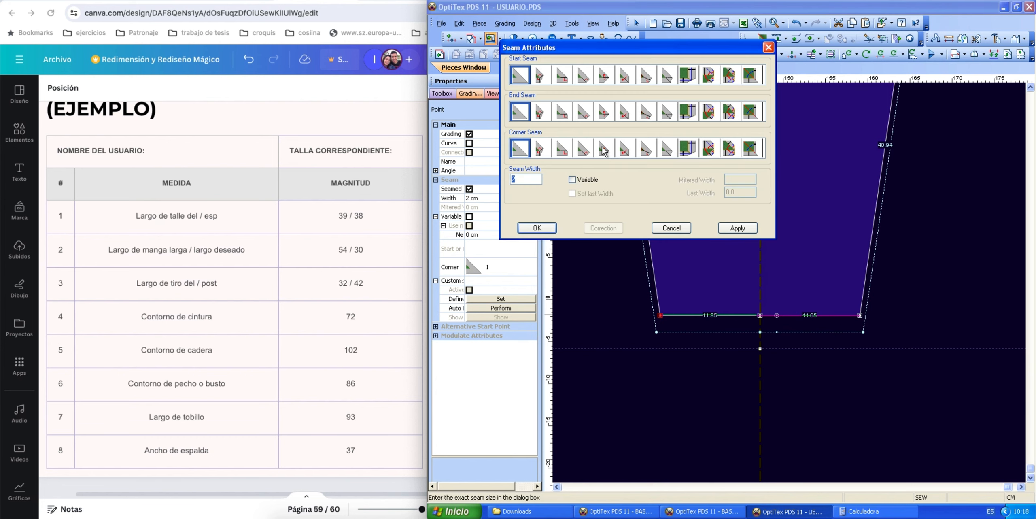
click(604, 153)
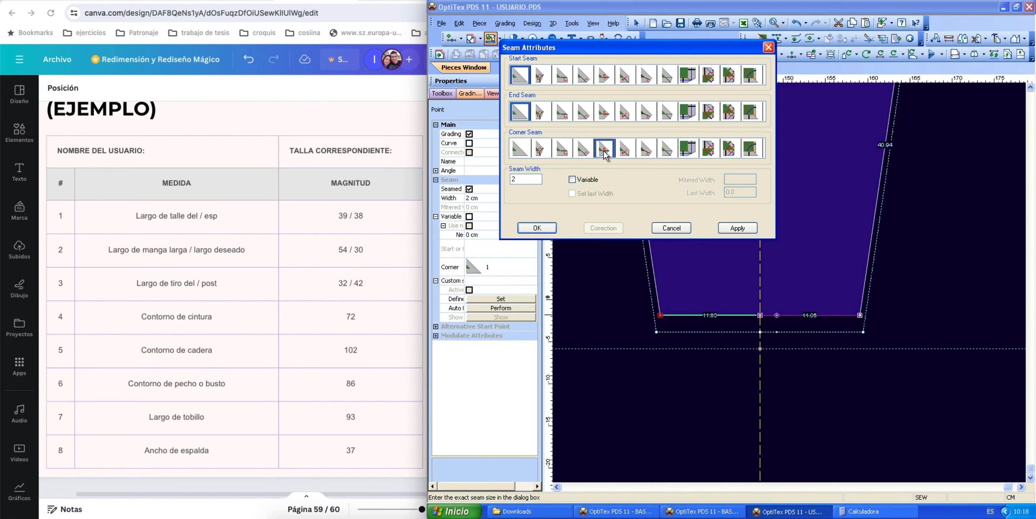
click(744, 229)
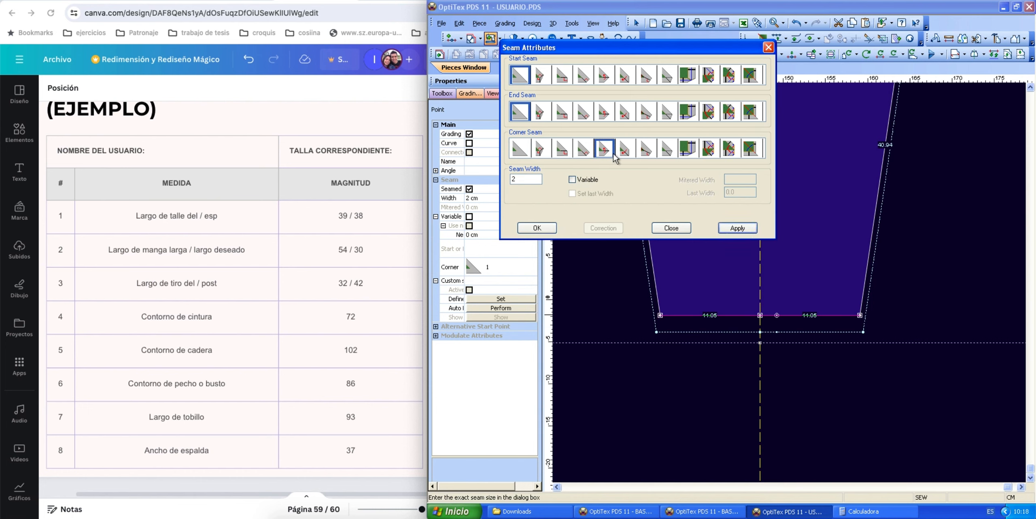
click(625, 149)
click(749, 228)
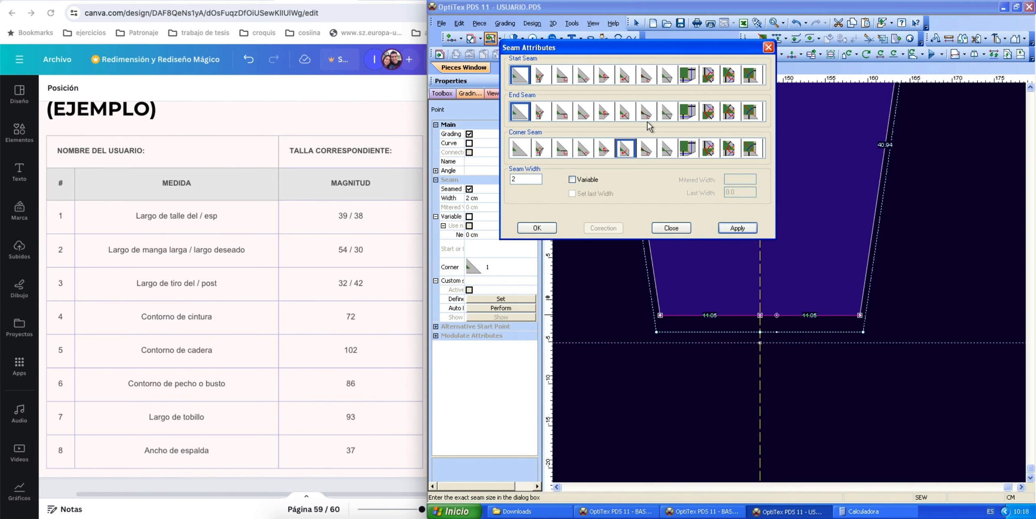
Apply the sixth corner style to the End Seam and Start Seam of the legging hem
click(625, 112)
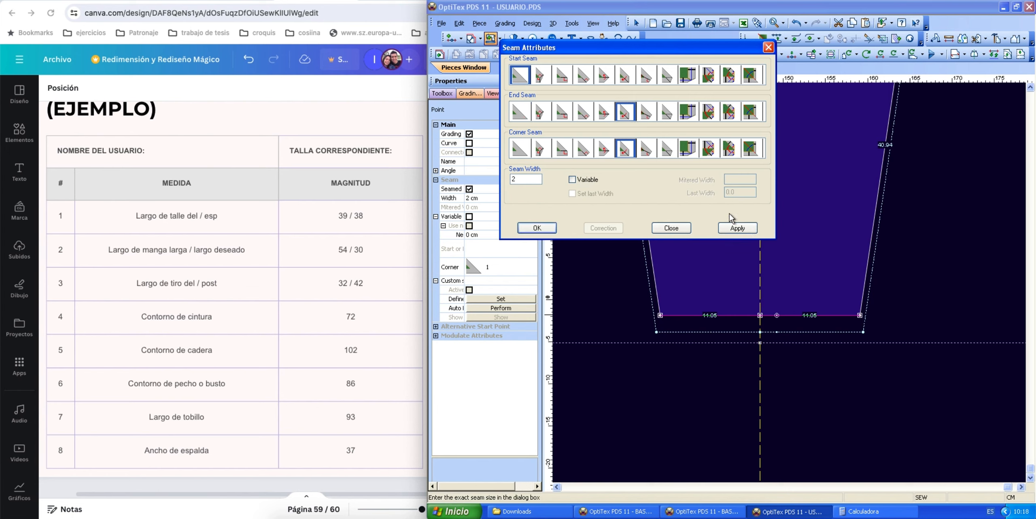
click(734, 229)
click(625, 75)
click(734, 228)
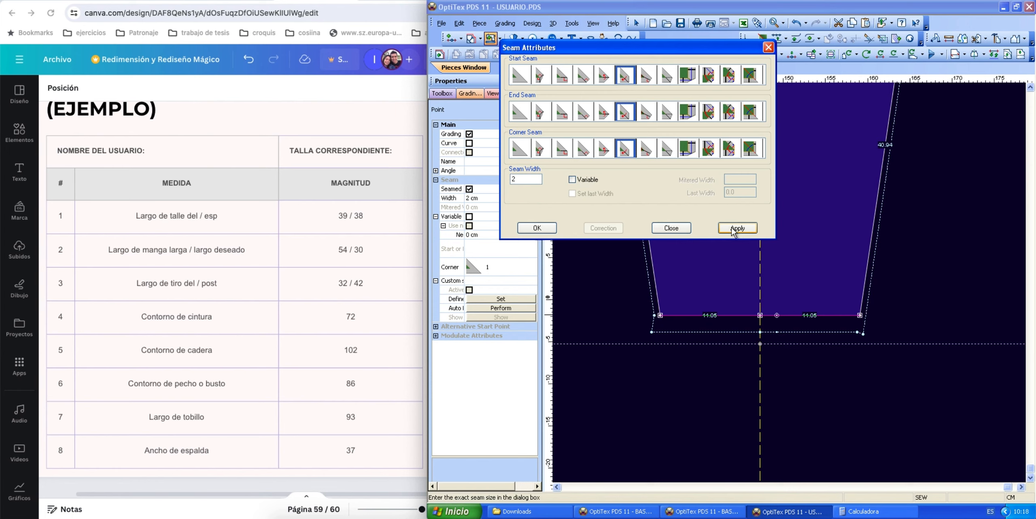
Apply the fifth Start Seam style and the first Corner Seam style to the legging hem, and leave the seam tool
click(603, 75)
click(735, 228)
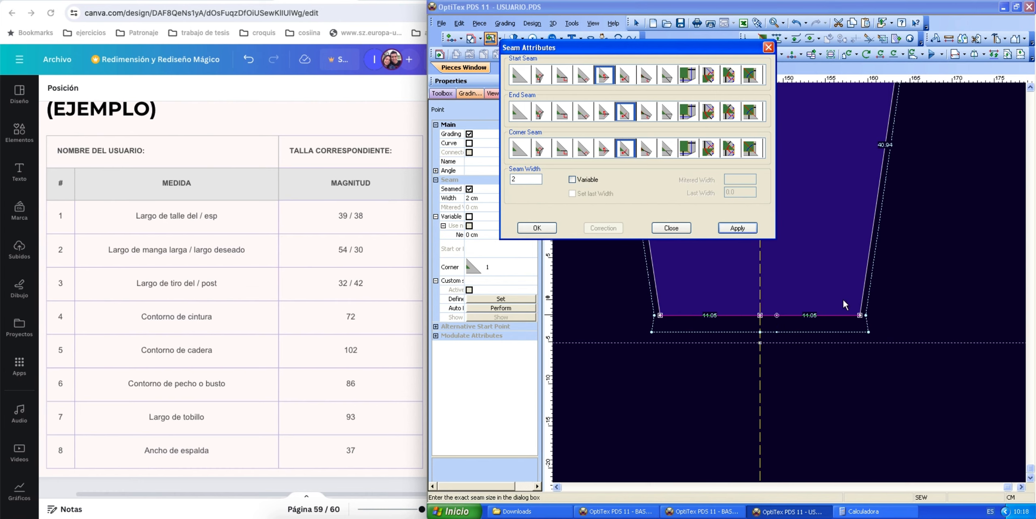
click(522, 150)
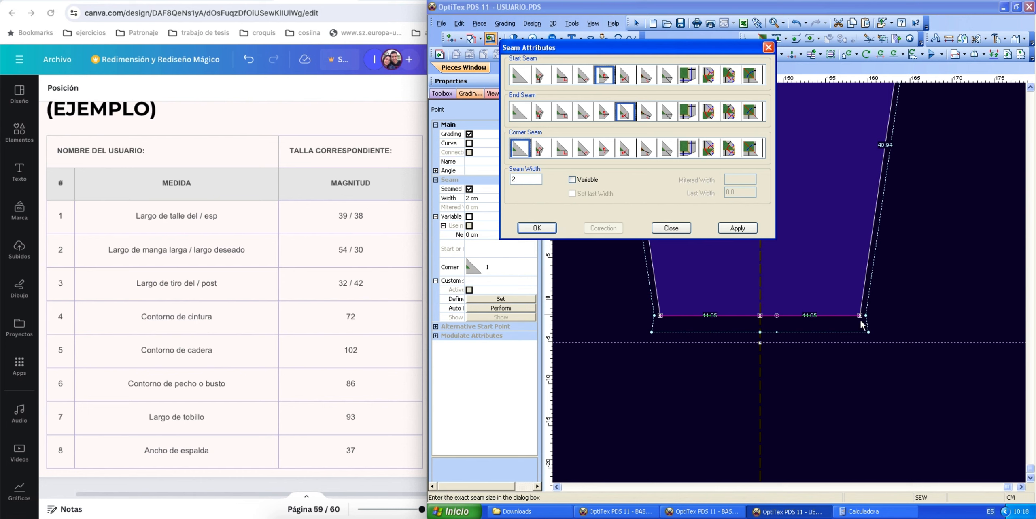
click(736, 230)
click(735, 226)
click(671, 227)
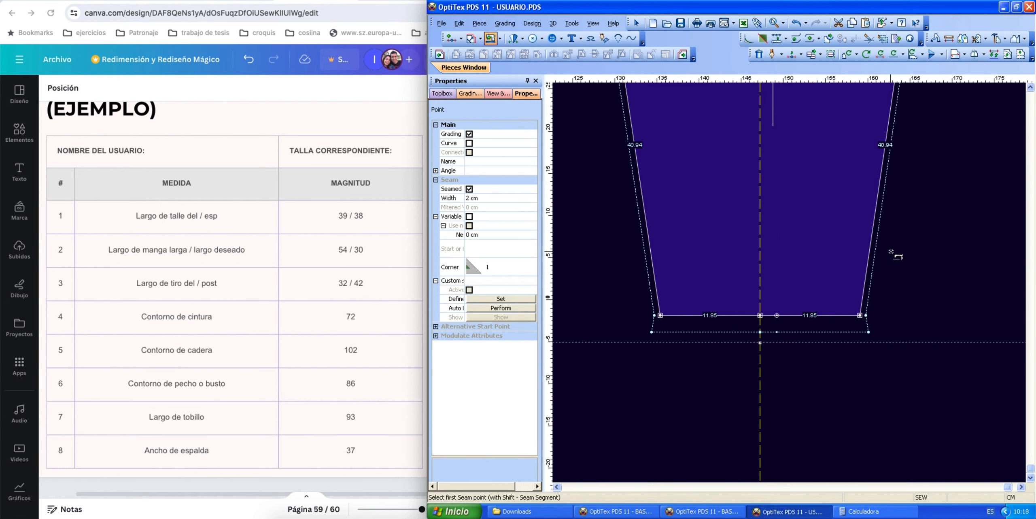
click(851, 258)
right_click(851, 258)
click(896, 265)
Try print settings for the DEL BLUSA FEM front piece with scale 1 and Print Current Piece only, and close them without printing
scroll(770, 248, down, 5)
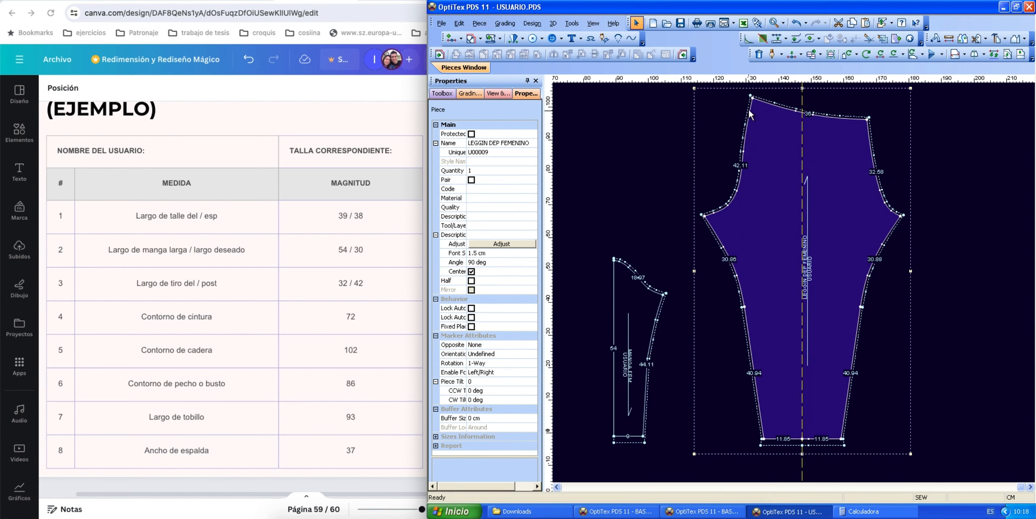
scroll(705, 312, up, 1)
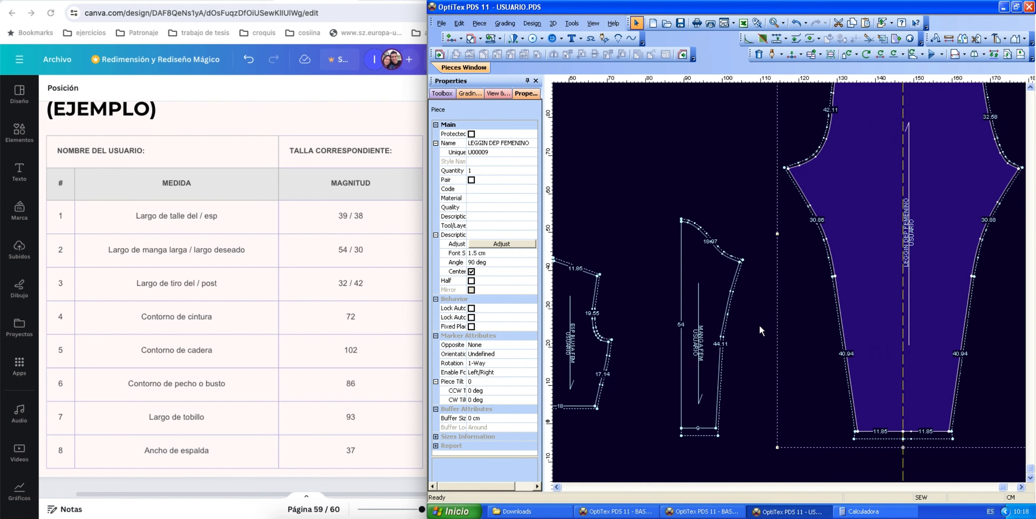
scroll(769, 329, down, 2)
scroll(649, 252, down, 1)
scroll(789, 291, up, 2)
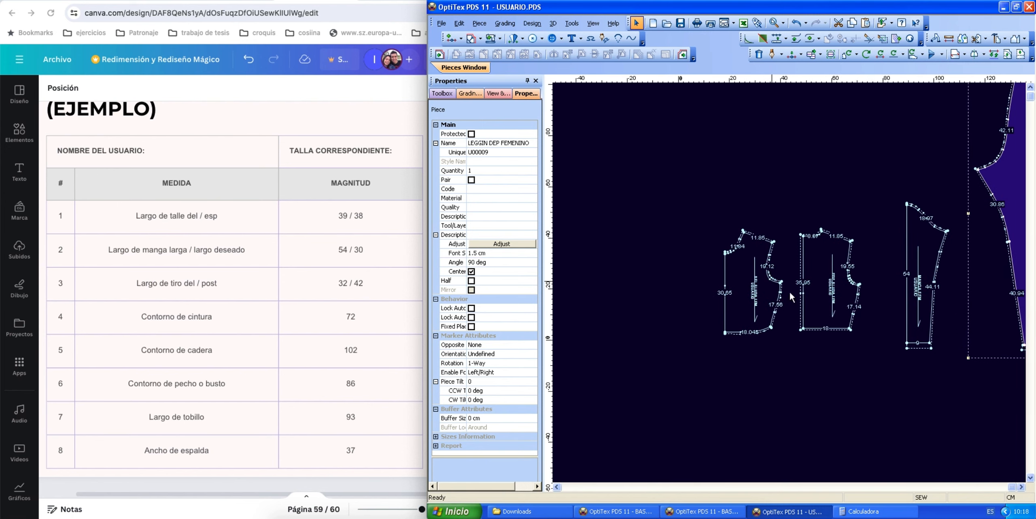
scroll(803, 262, up, 1)
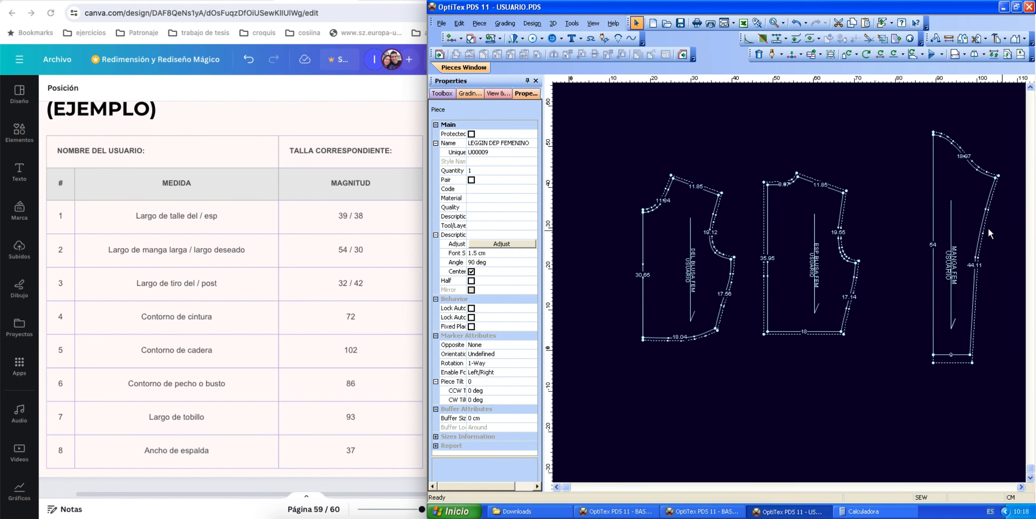
click(680, 205)
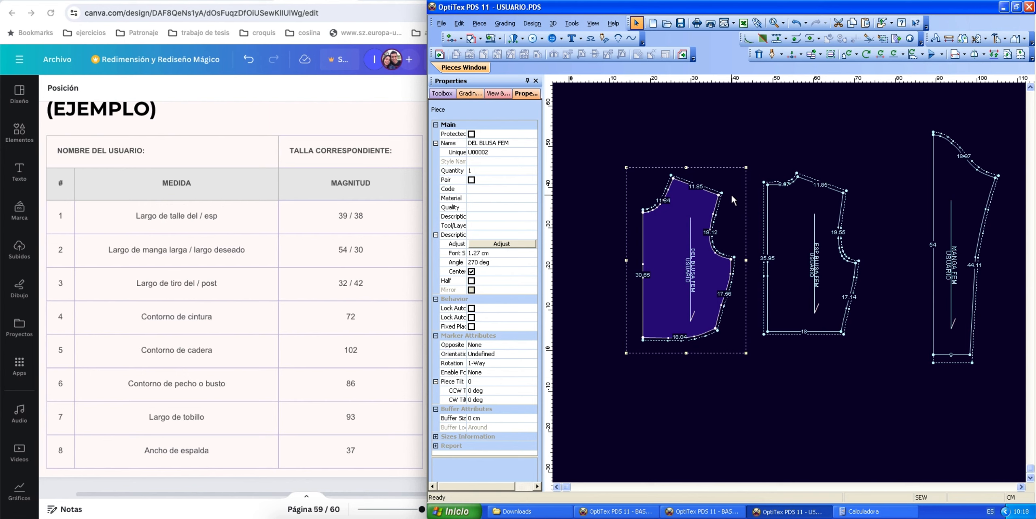
click(441, 23)
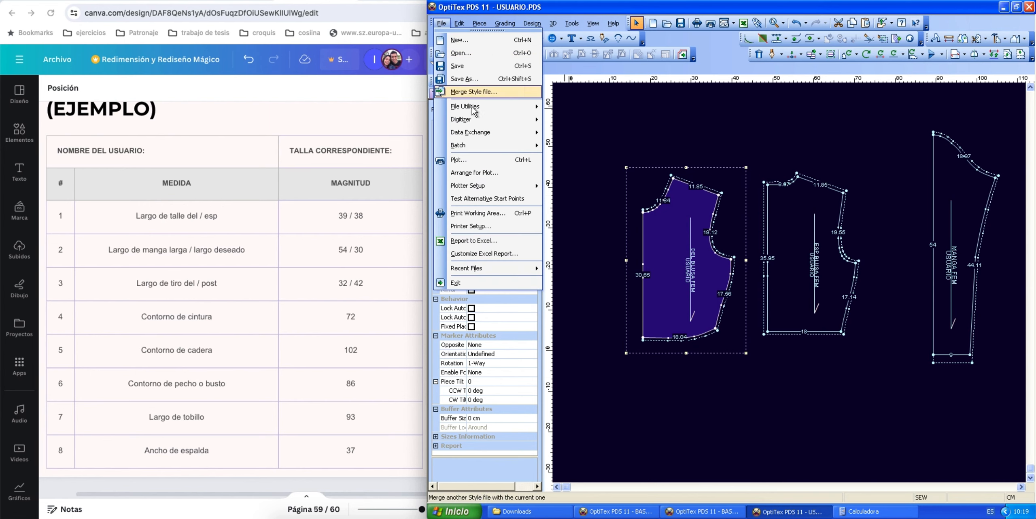
click(476, 215)
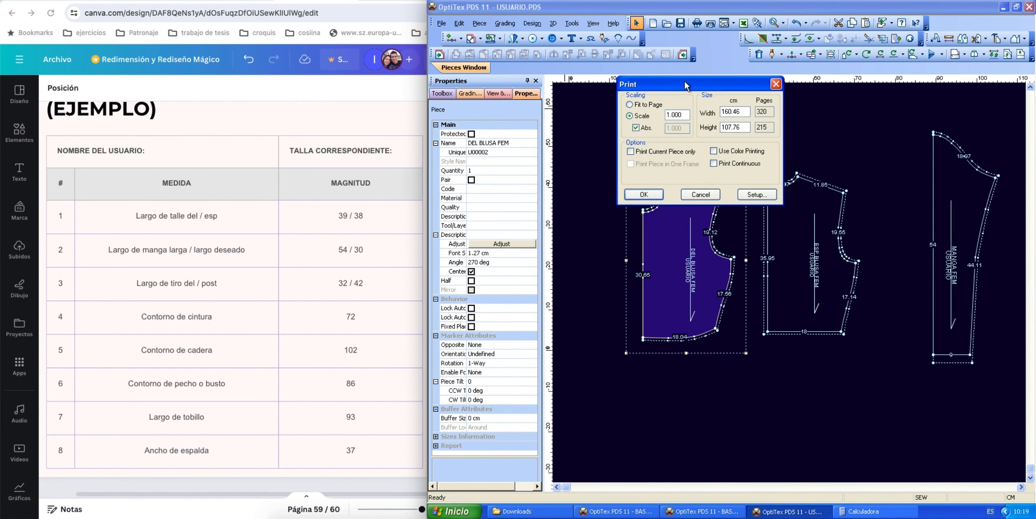
drag(678, 83, 608, 47)
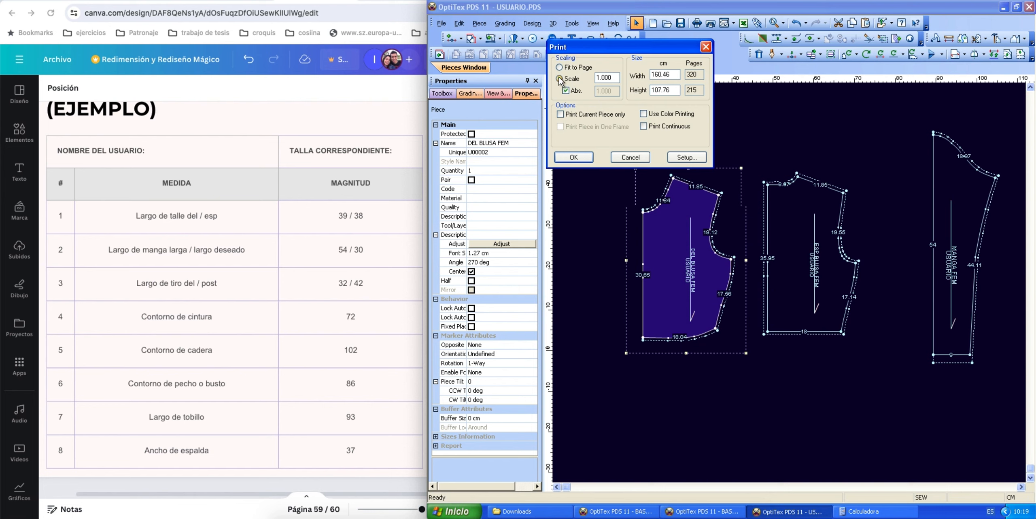
double_click(606, 77)
text(1)
click(560, 114)
click(705, 47)
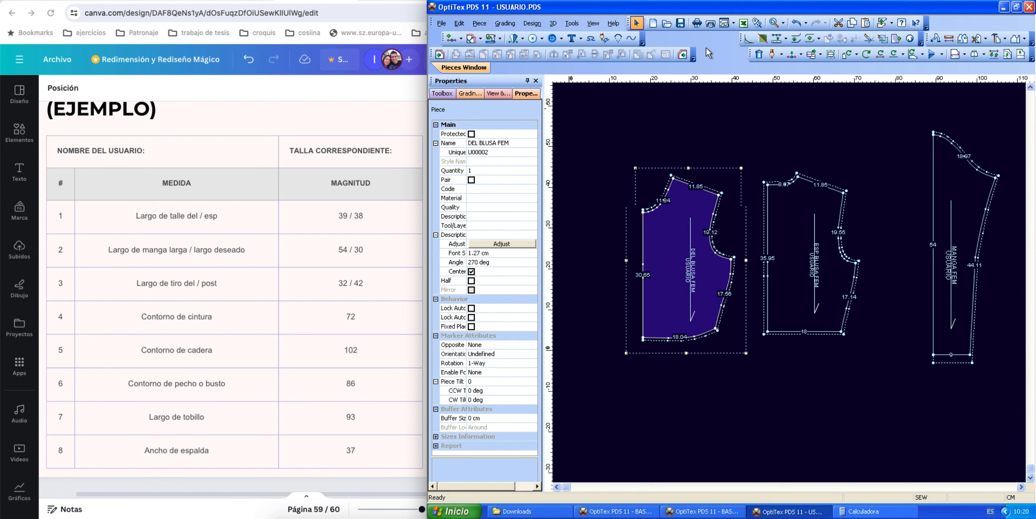
Move the MANGA FEM sleeve piece slightly away from the legging, towards the blouse back piece
key(Home)
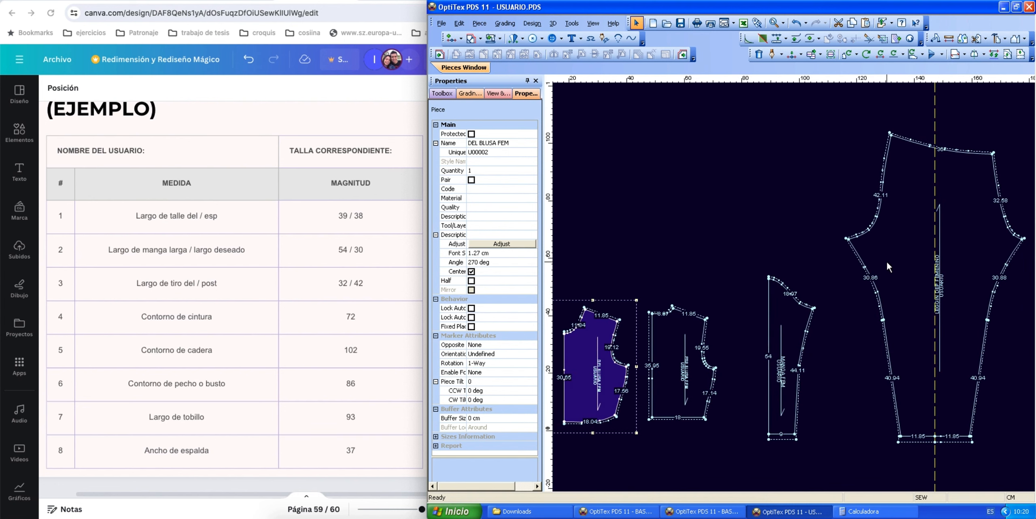
click(886, 263)
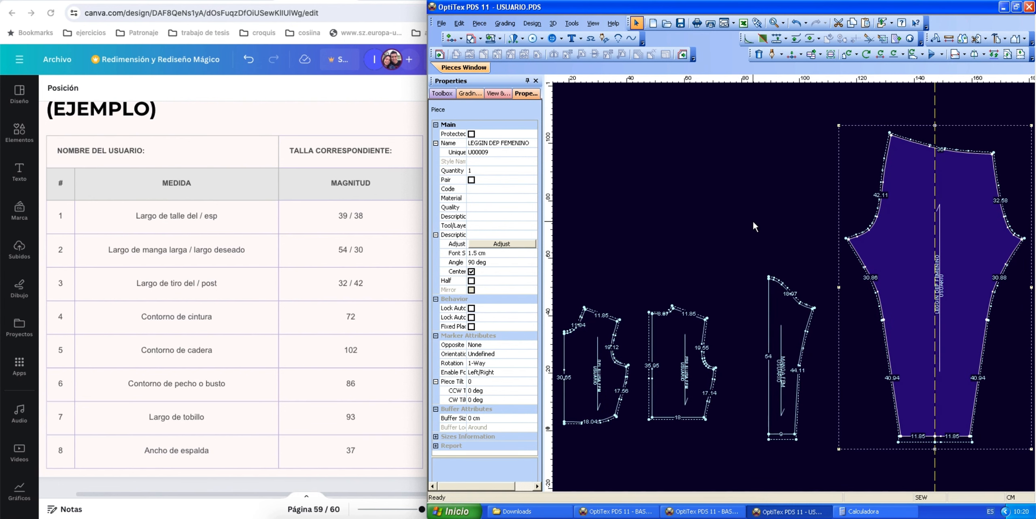
drag(776, 291, 756, 288)
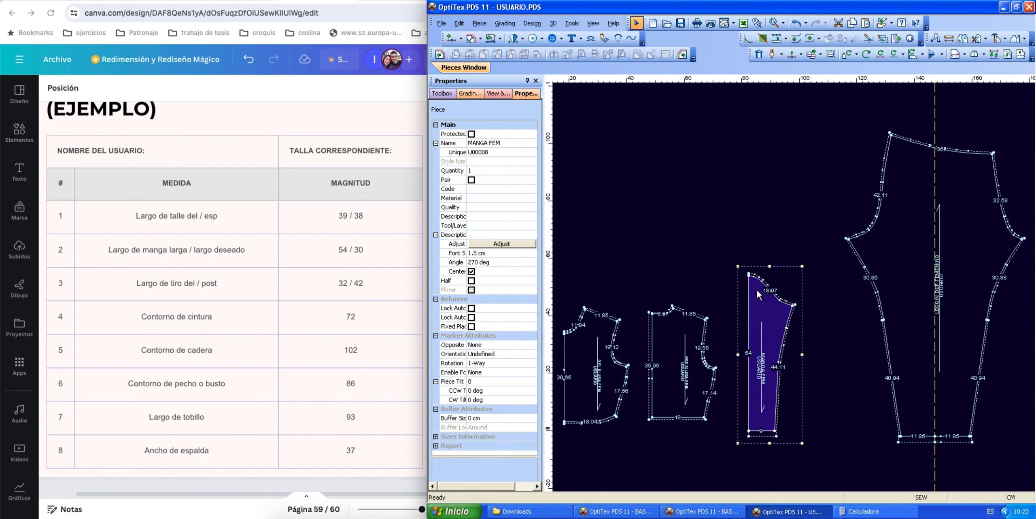